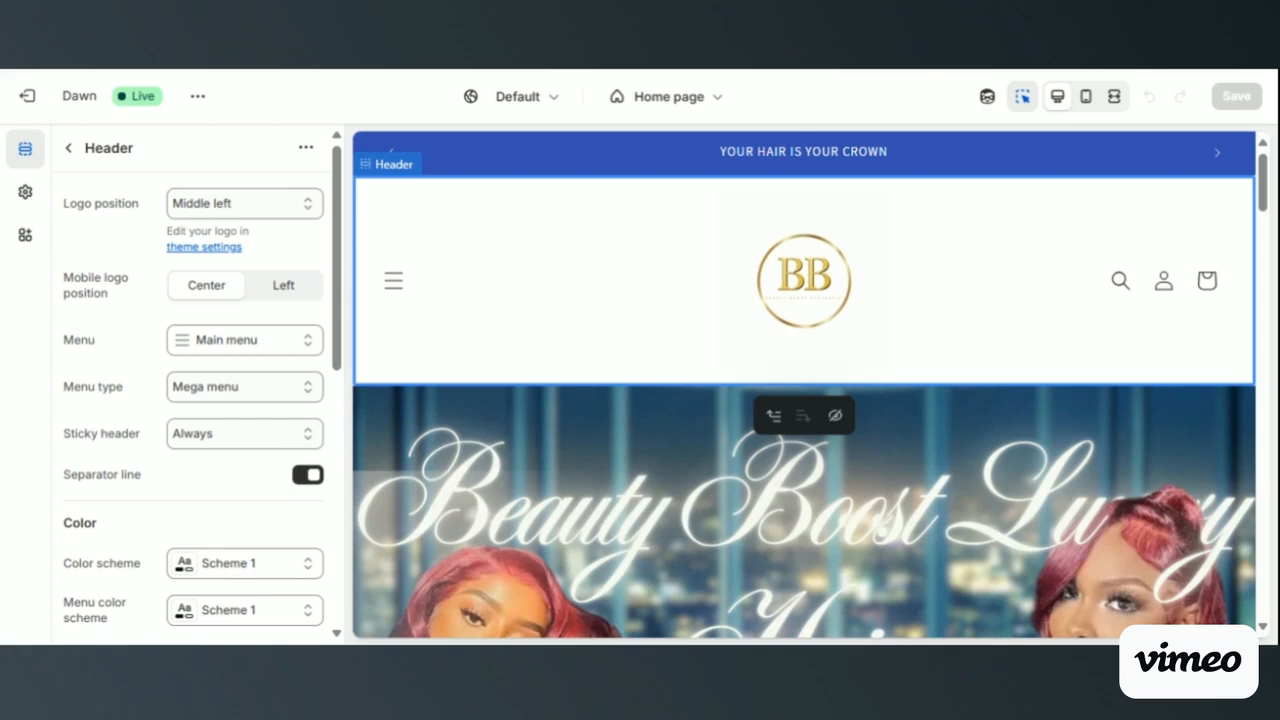
- Open the settings of the "YOUR HAIR IS YOUR CROWN" announcement in the announcement bar
scroll(524, 296, "down", 1)
scroll(524, 296, "up", 1)
left_click(559, 147)
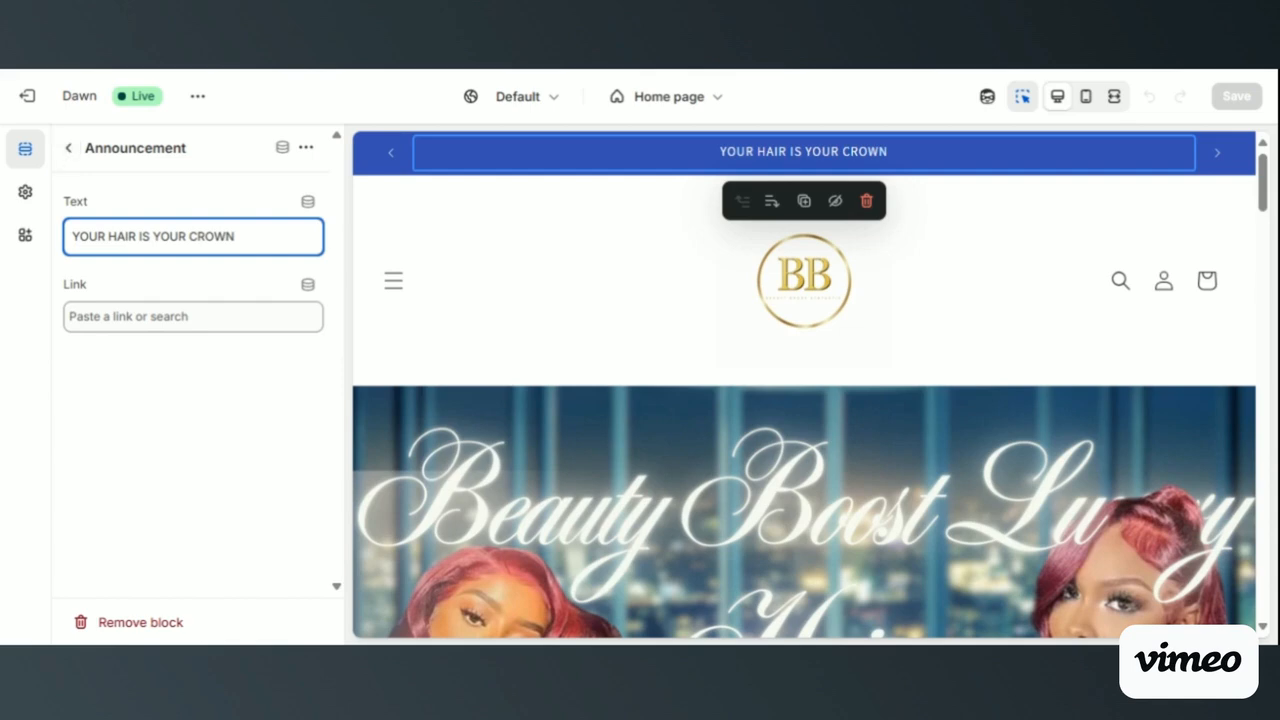
left_click(68, 147)
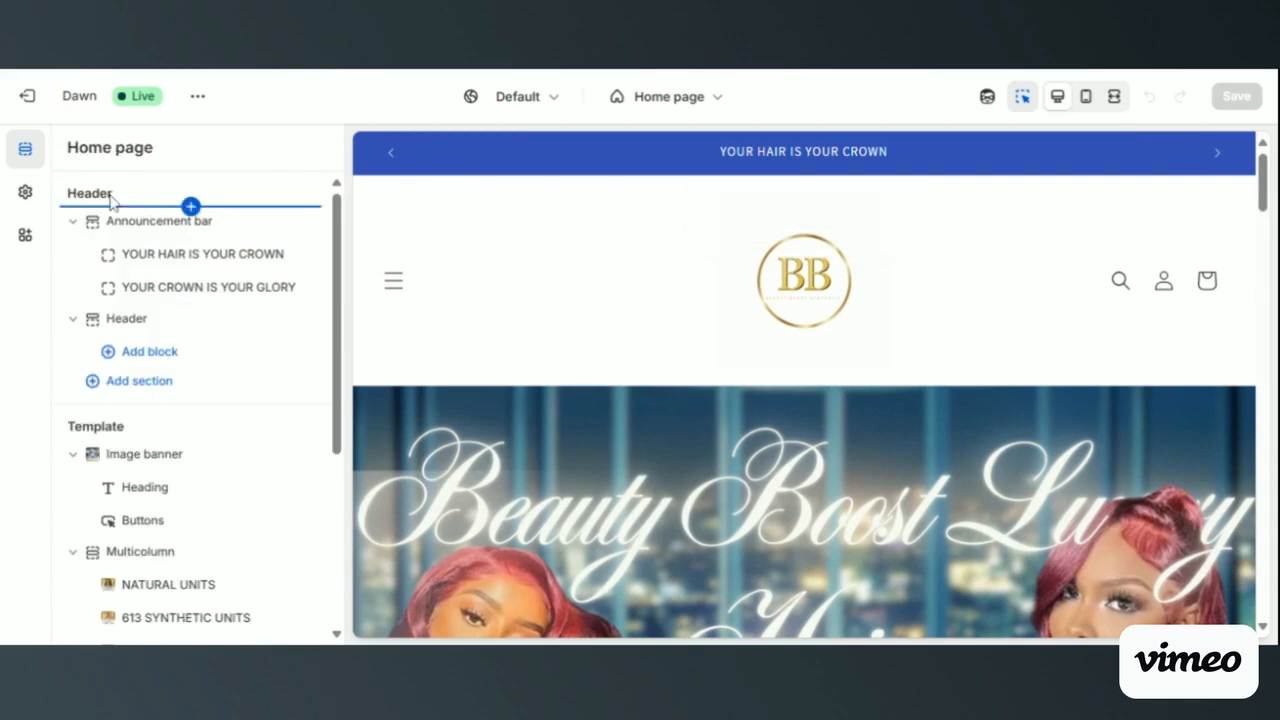
left_click(181, 257)
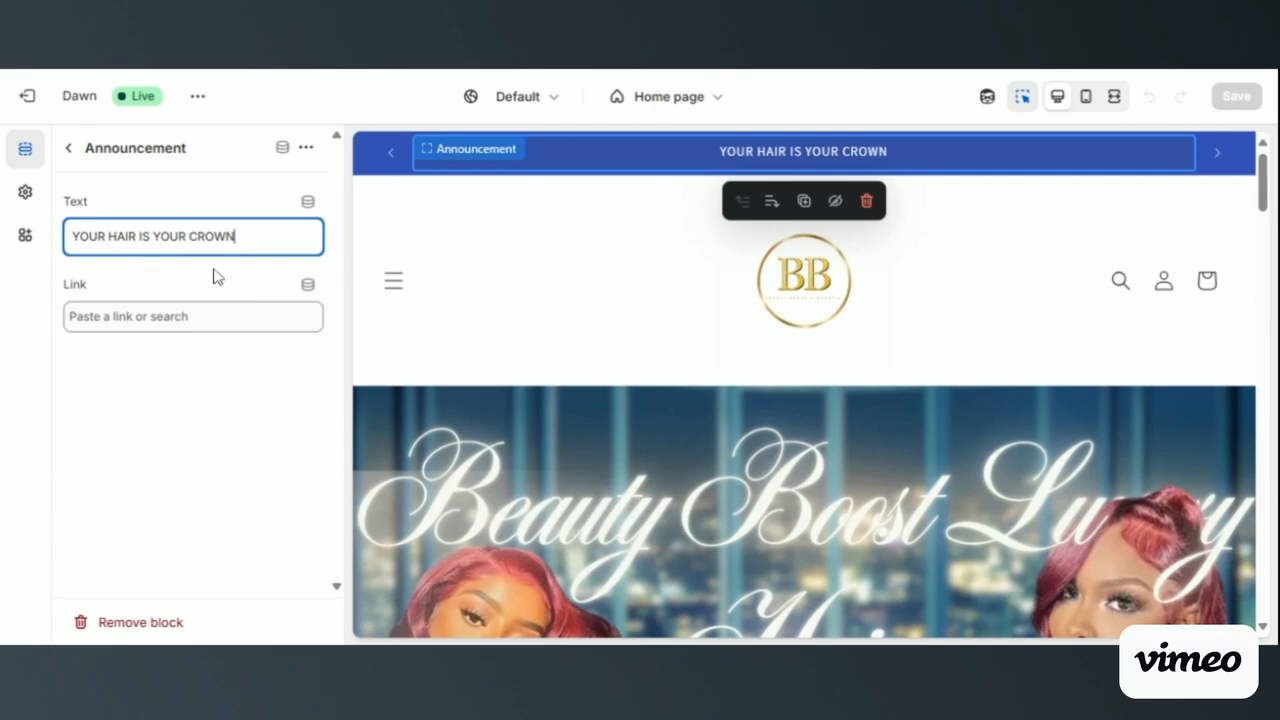
- Examine the home page preview from the image banner through the Collections columns, checking how the header behaves along the page
scroll(508, 315, "down", 5)
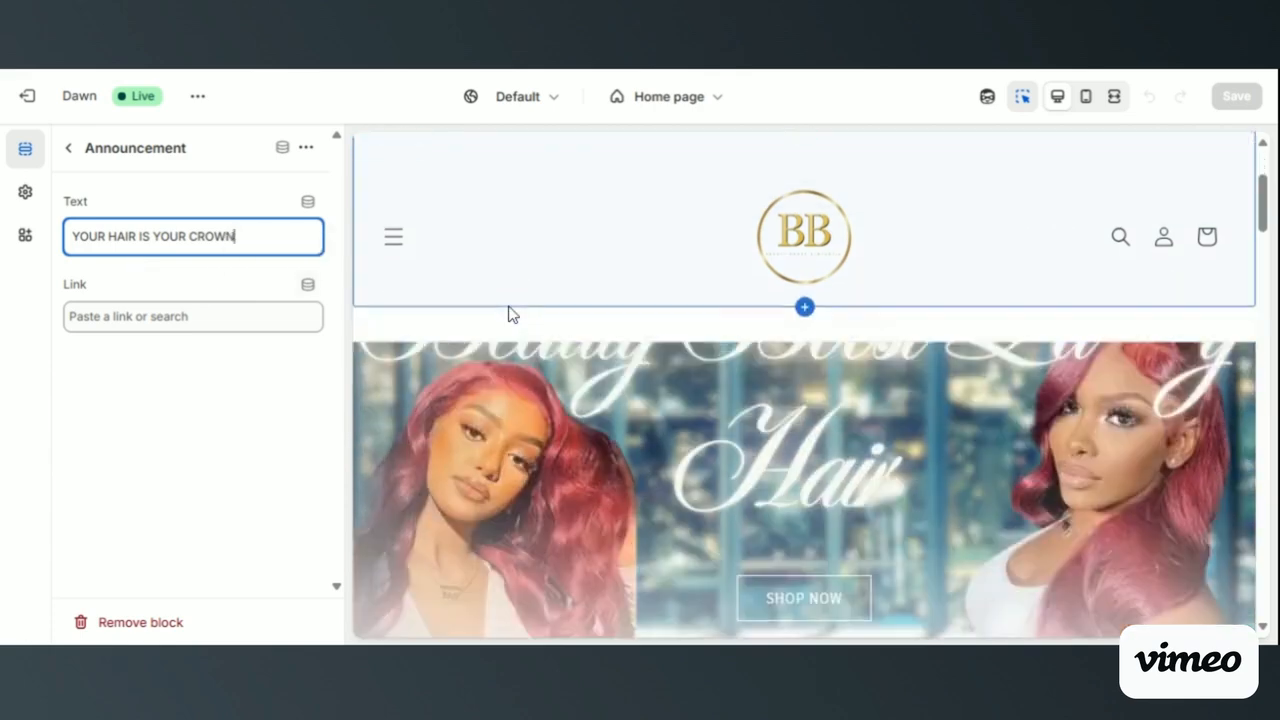
scroll(805, 385, "down", 2)
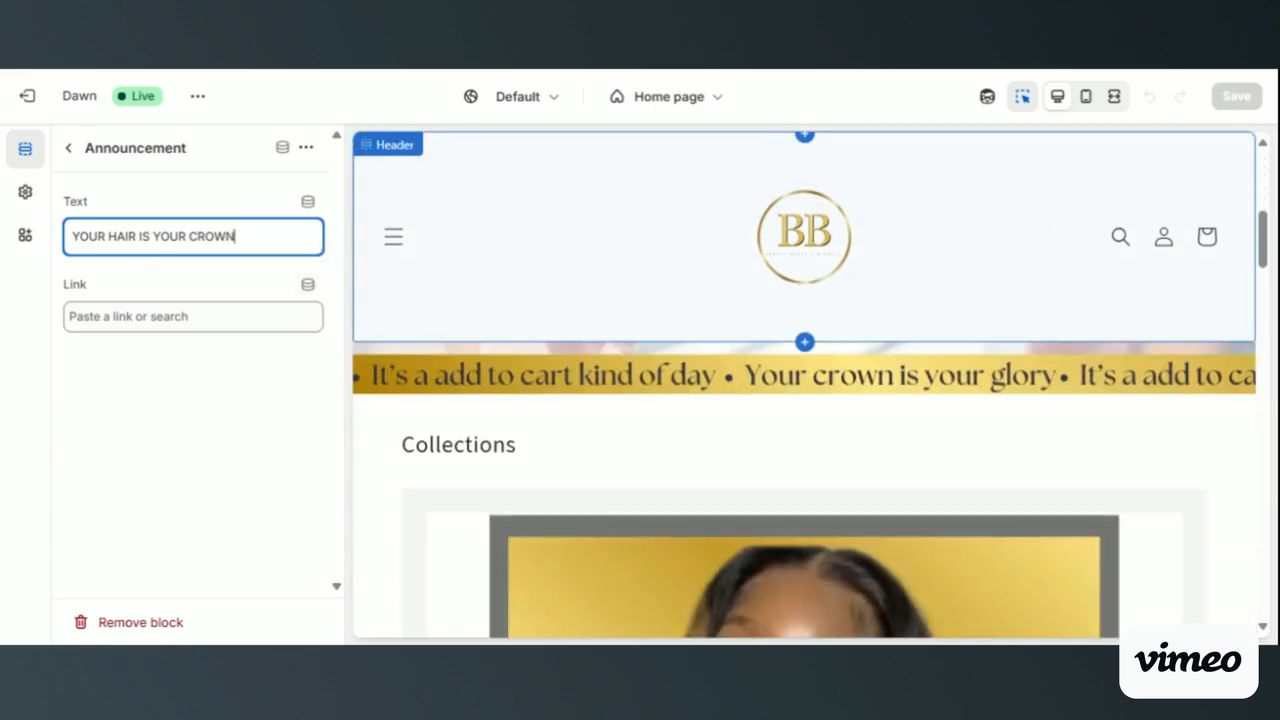
scroll(805, 385, "up", 5)
scroll(805, 385, "up", 2)
scroll(805, 385, "down", 6)
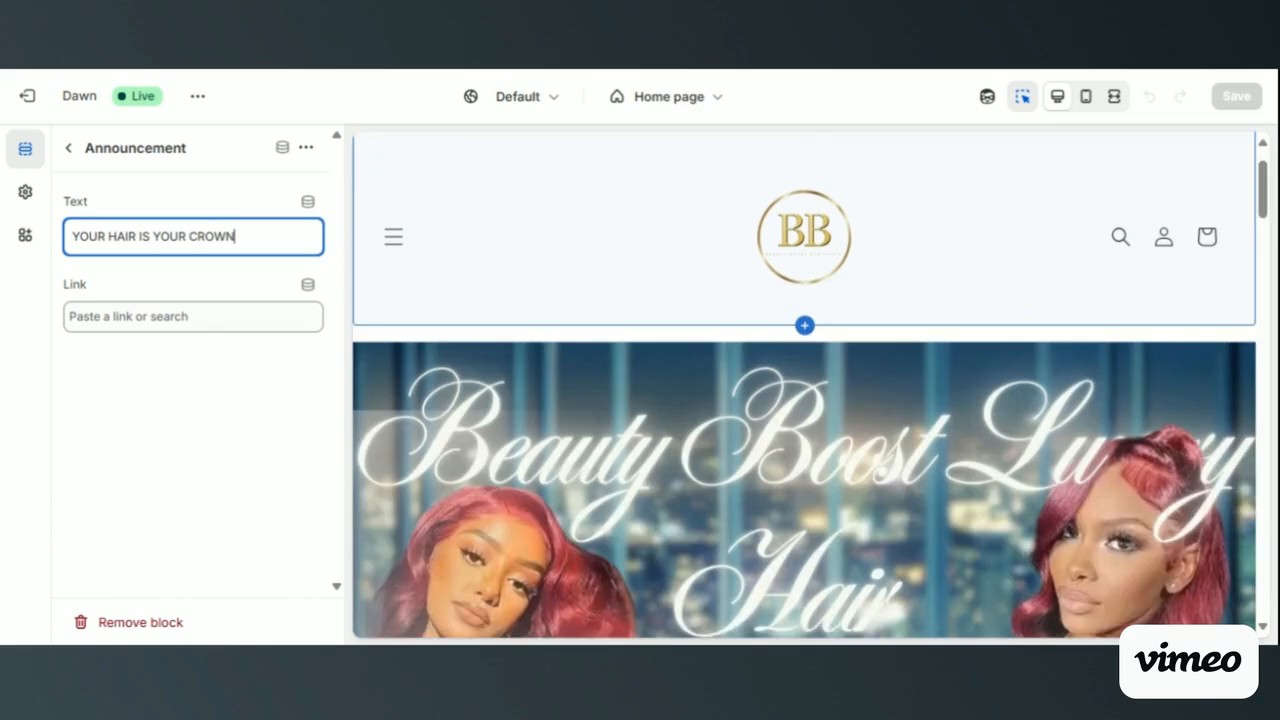
scroll(805, 385, "down", 5)
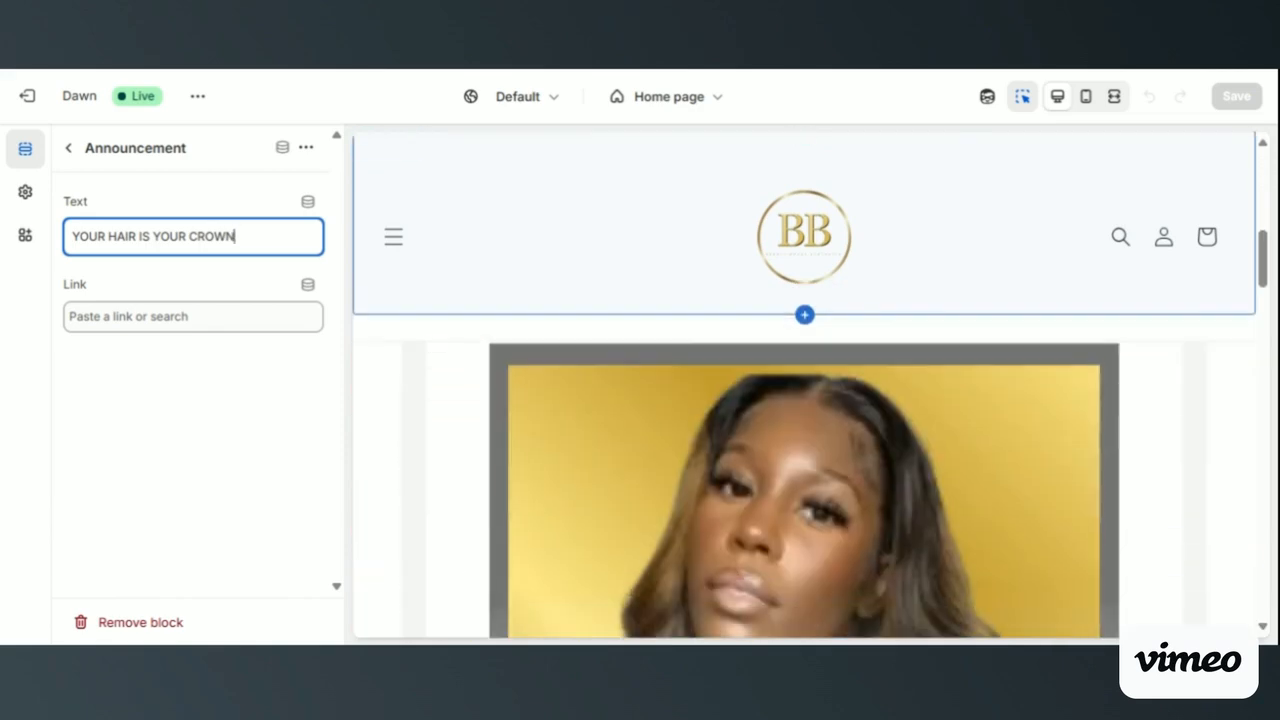
scroll(805, 385, "down", 6)
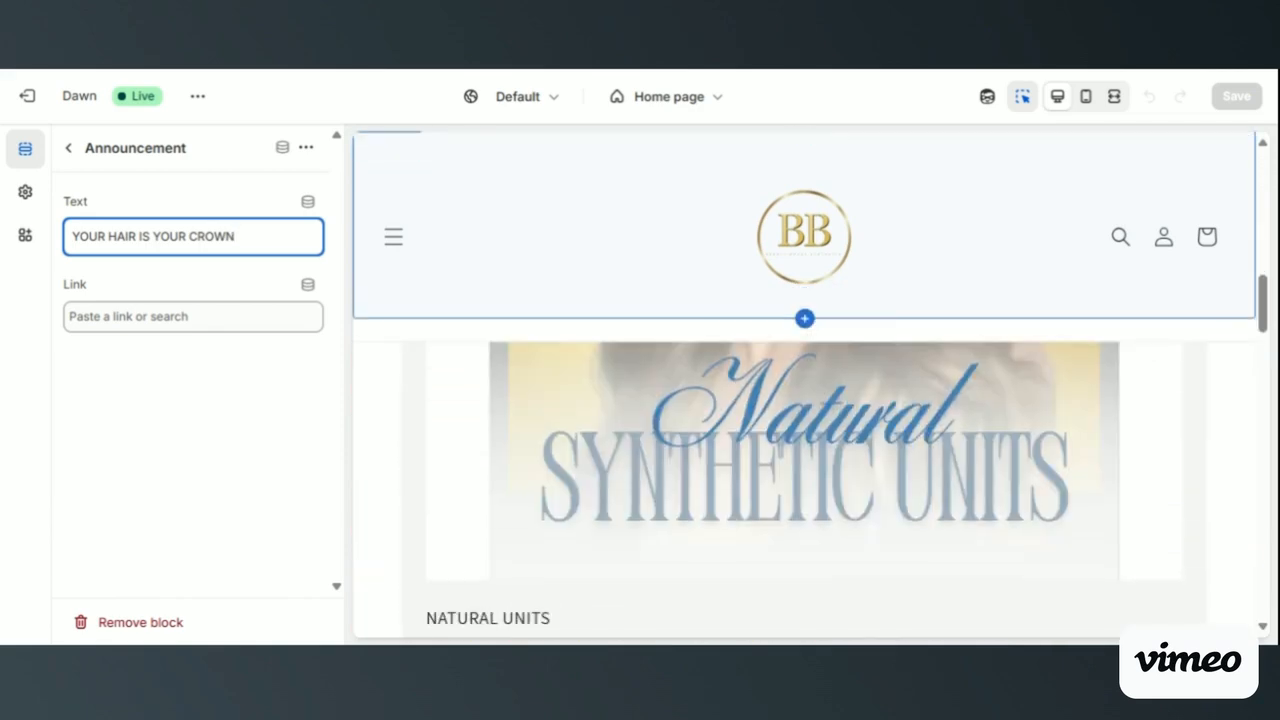
scroll(805, 485, "down", 5)
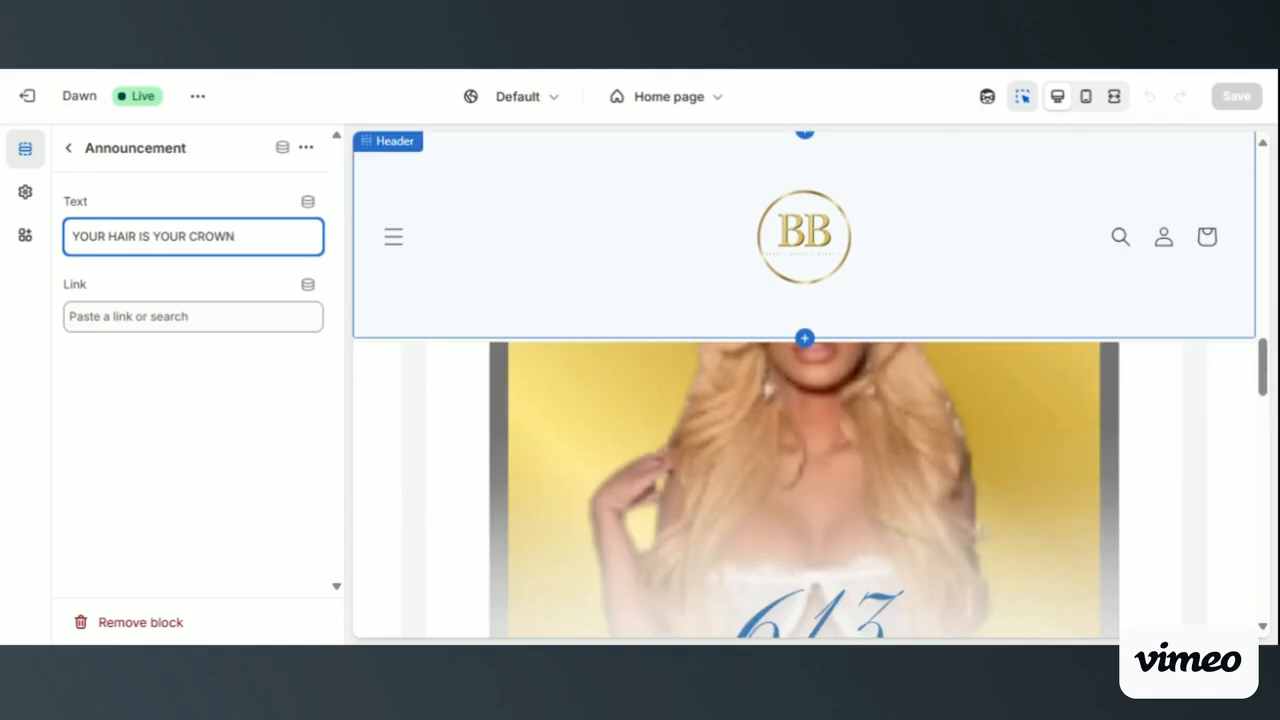
scroll(805, 485, "down", 5)
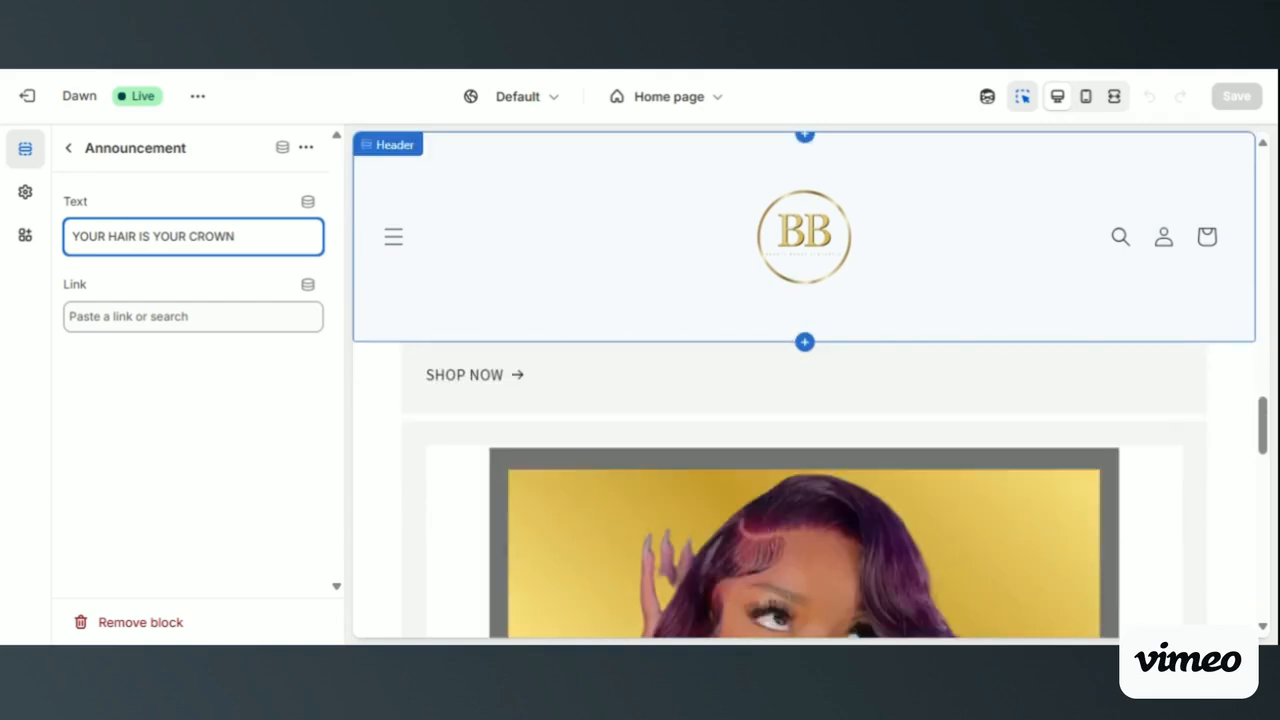
scroll(805, 485, "down", 3)
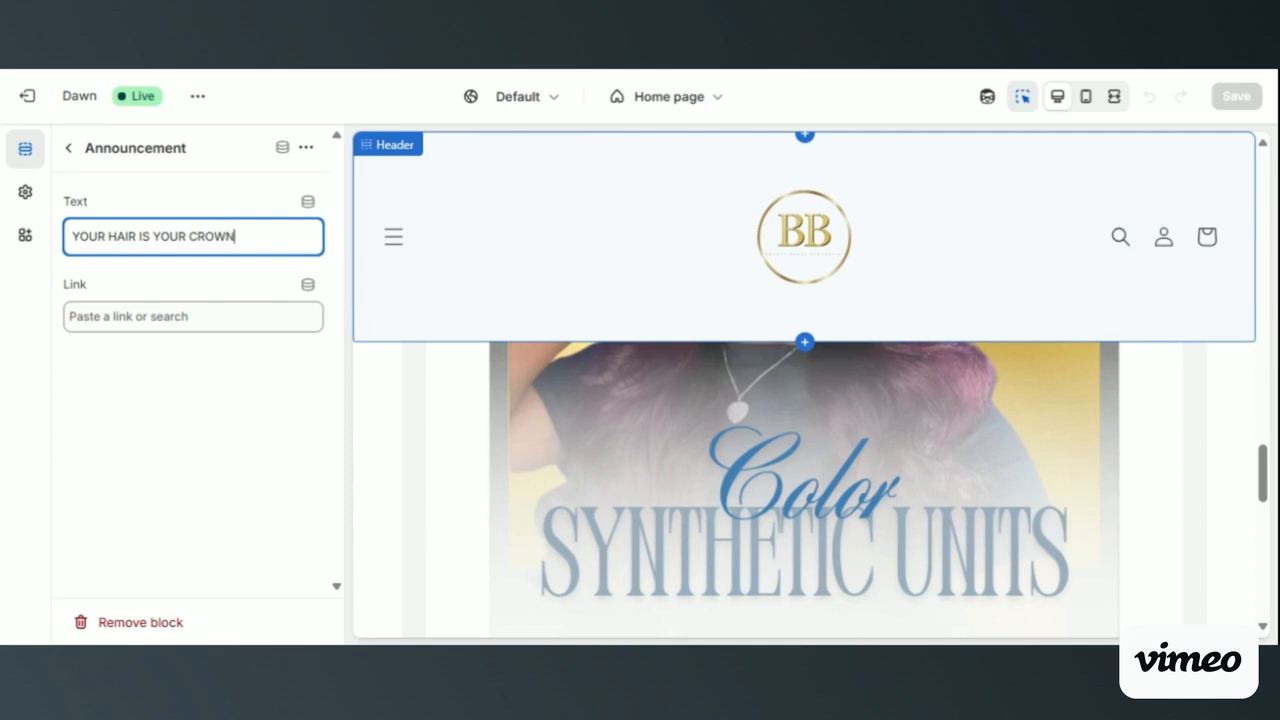
- Select the header section in the preview and review its settings and its place above the image banner
left_click(509, 314)
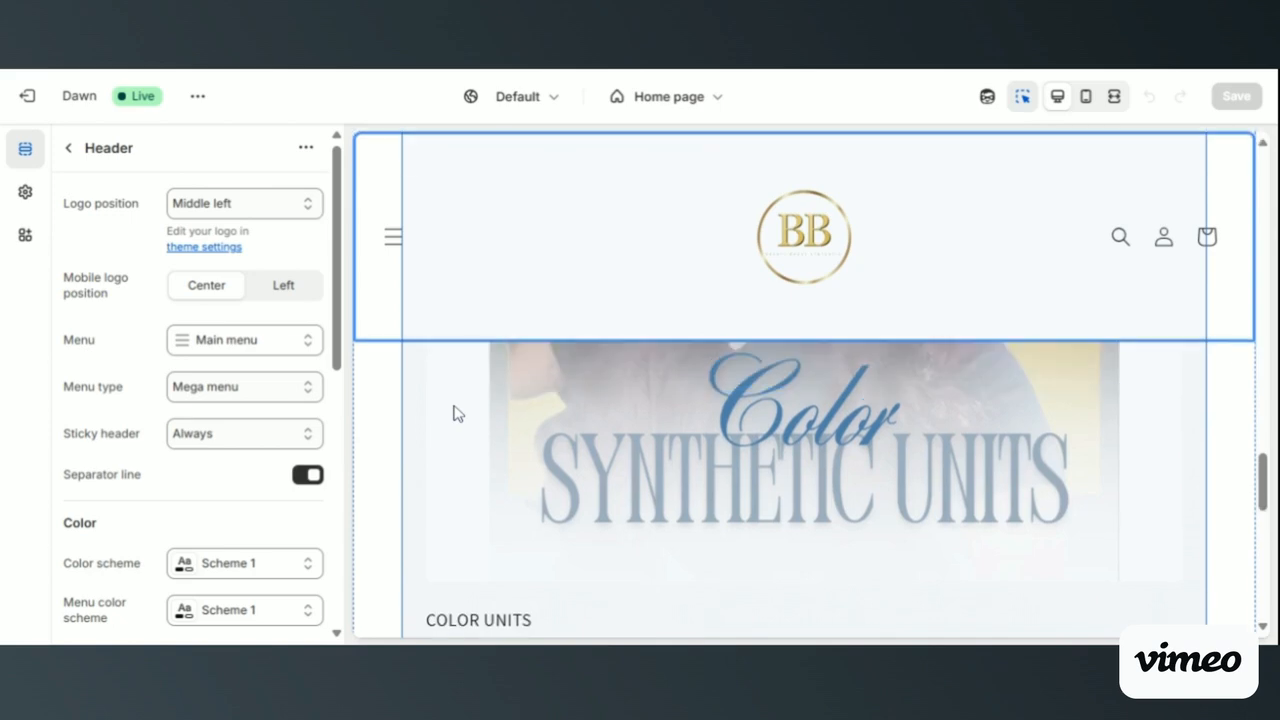
scroll(458, 414, "up", 5)
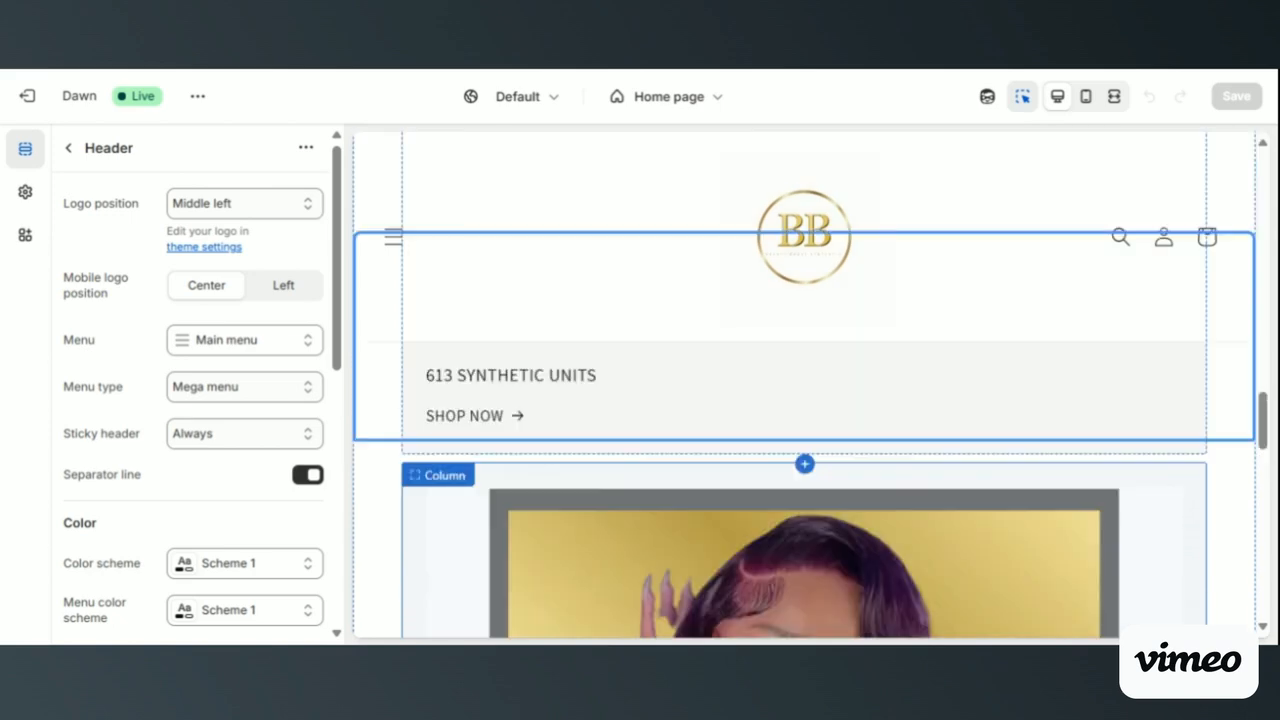
scroll(804, 400, "up", 12)
scroll(804, 400, "up", 5)
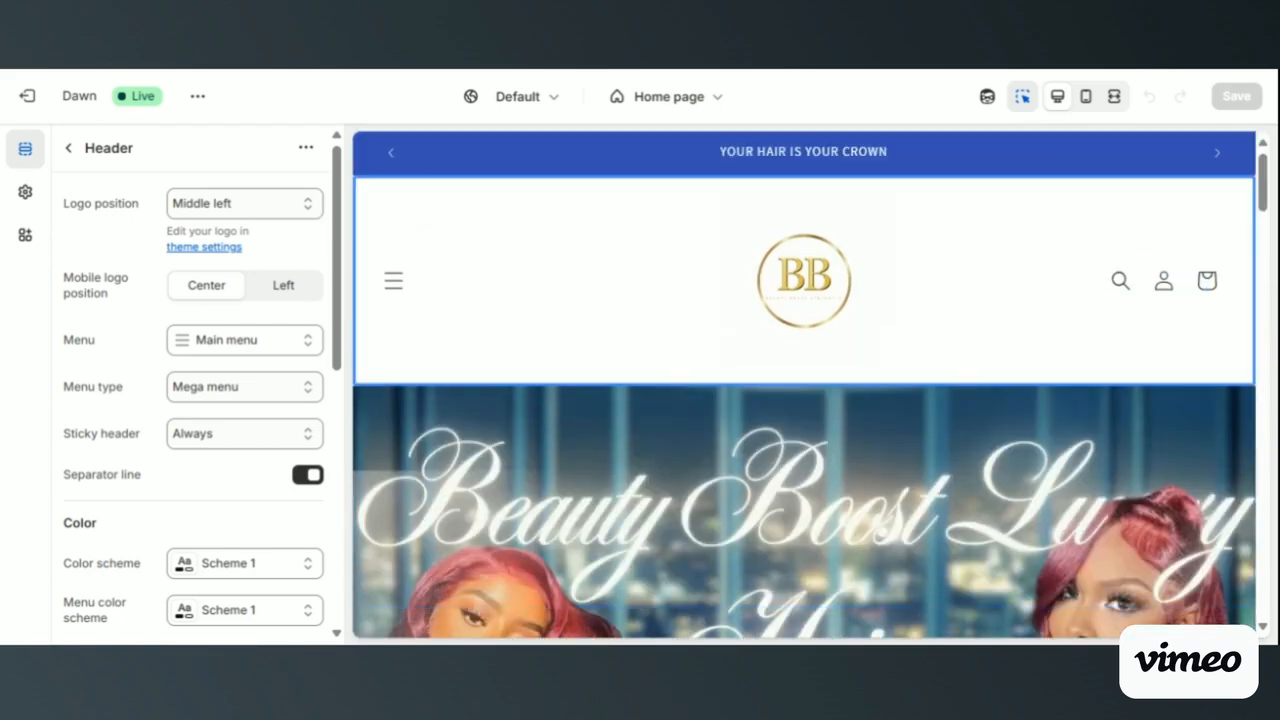
scroll(538, 413, "down", 3)
scroll(538, 413, "up", 2)
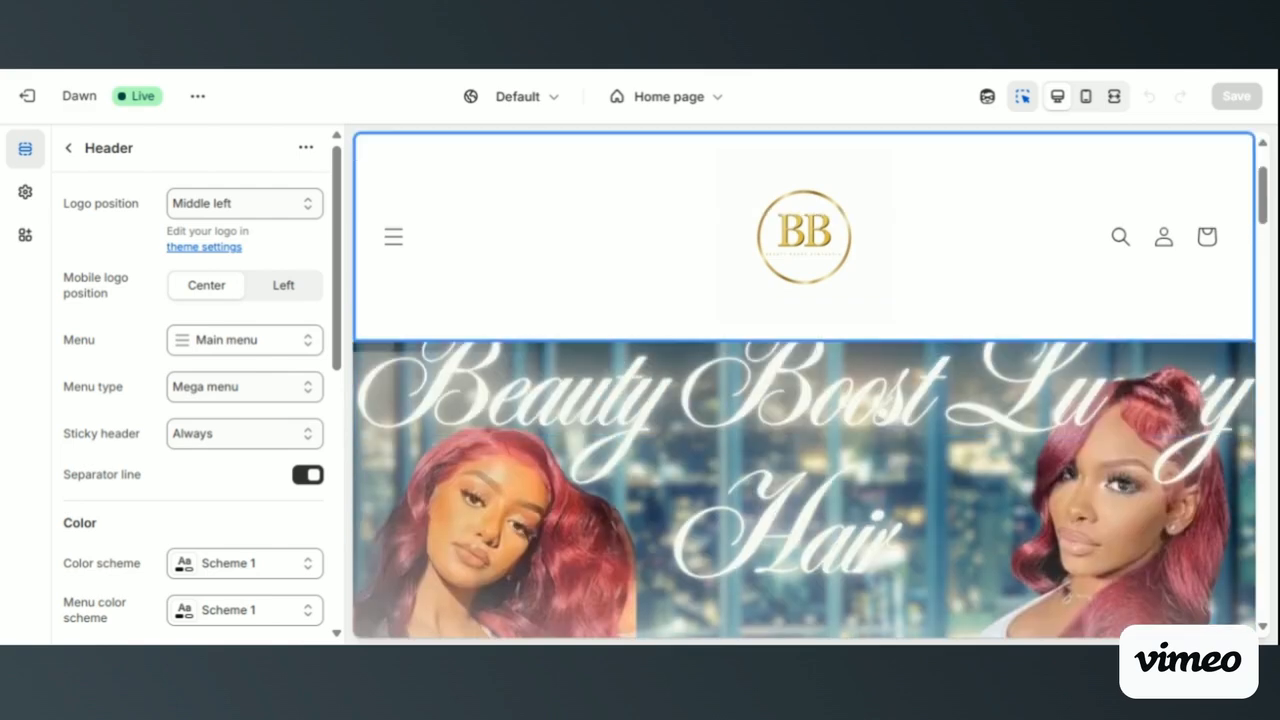
- Return to the home page section list and examine how the header overlaps the image banner and Collections section
left_click(68, 148)
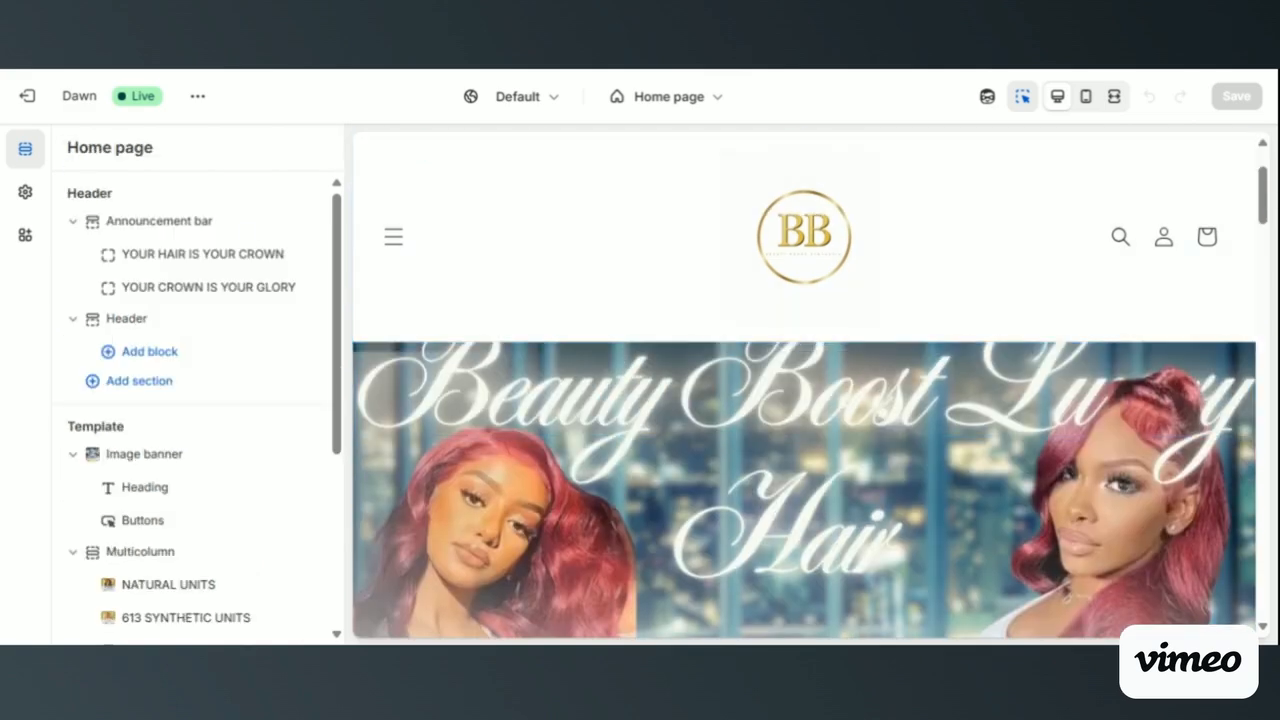
scroll(557, 234, "down", 3)
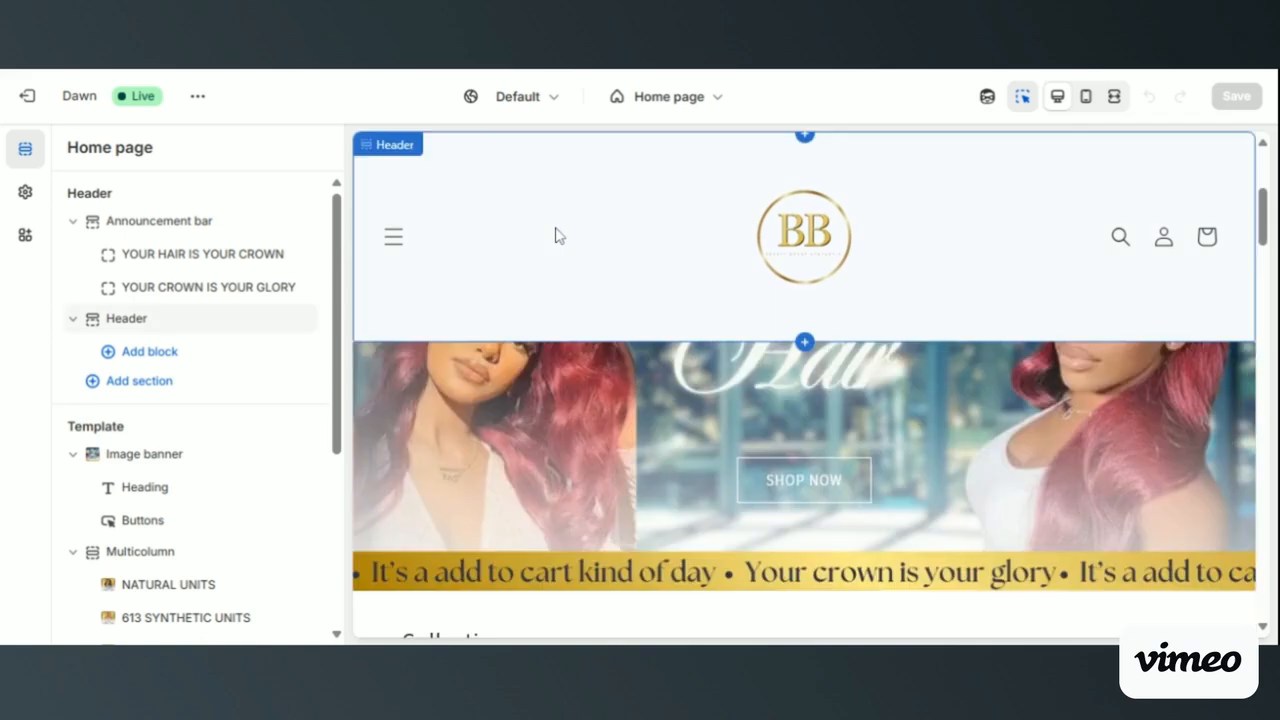
scroll(557, 234, "down", 2)
scroll(557, 234, "up", 5)
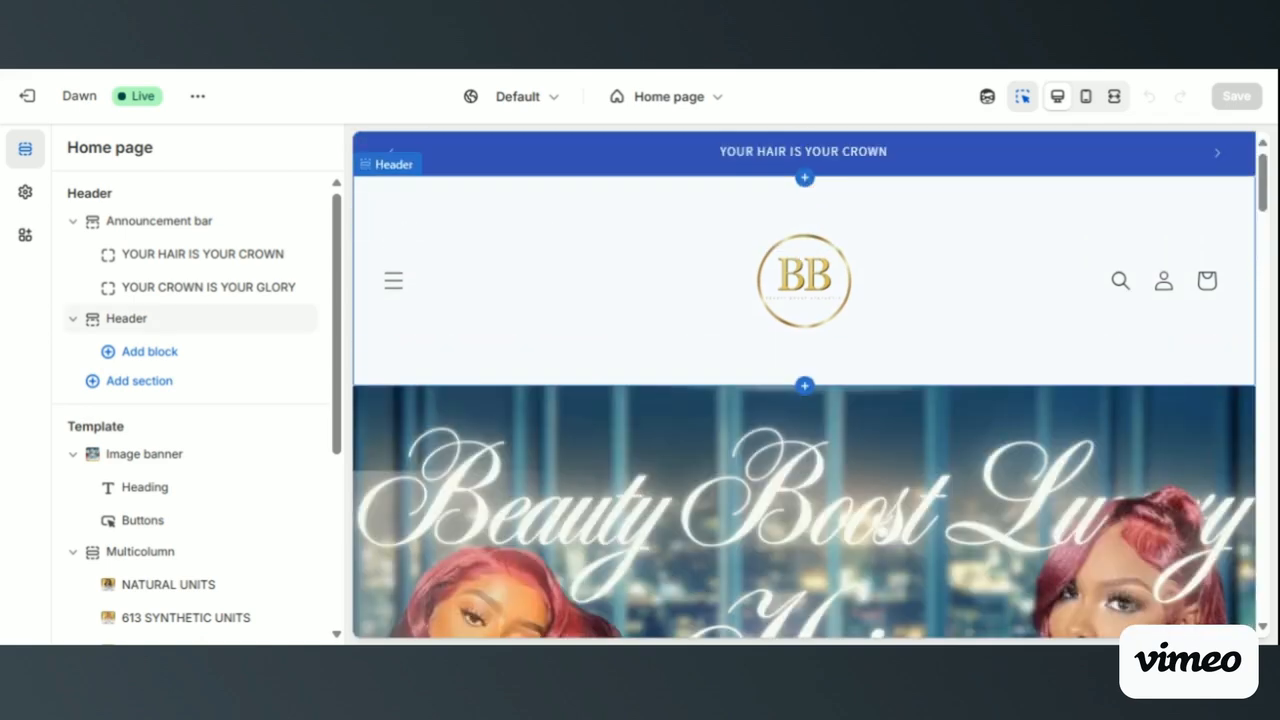
scroll(494, 343, "down", 1)
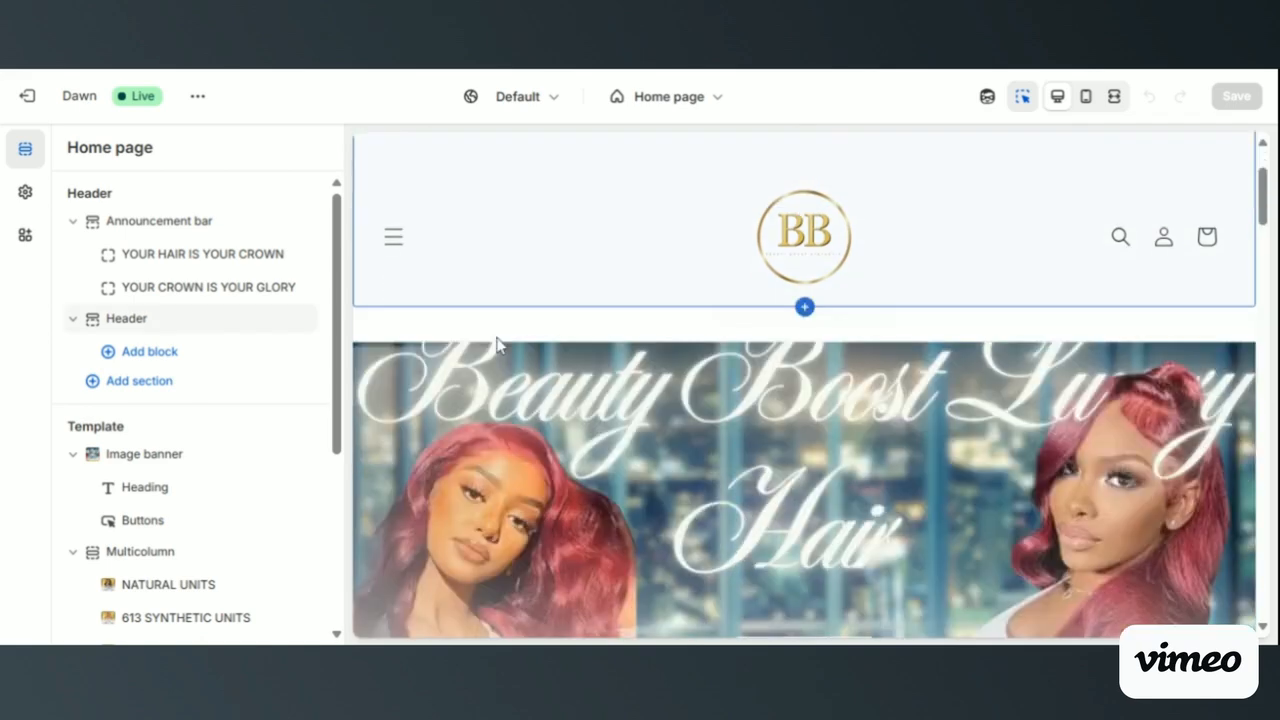
scroll(494, 343, "up", 1)
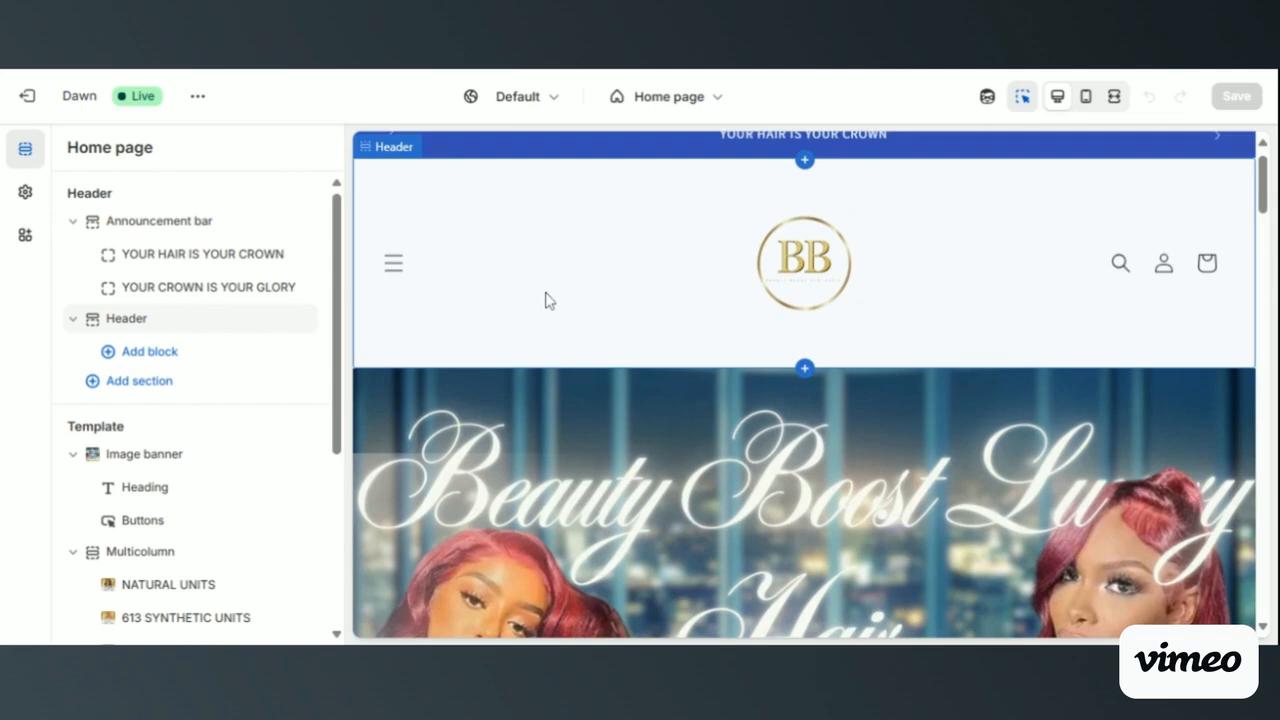
scroll(546, 297, "down", 2)
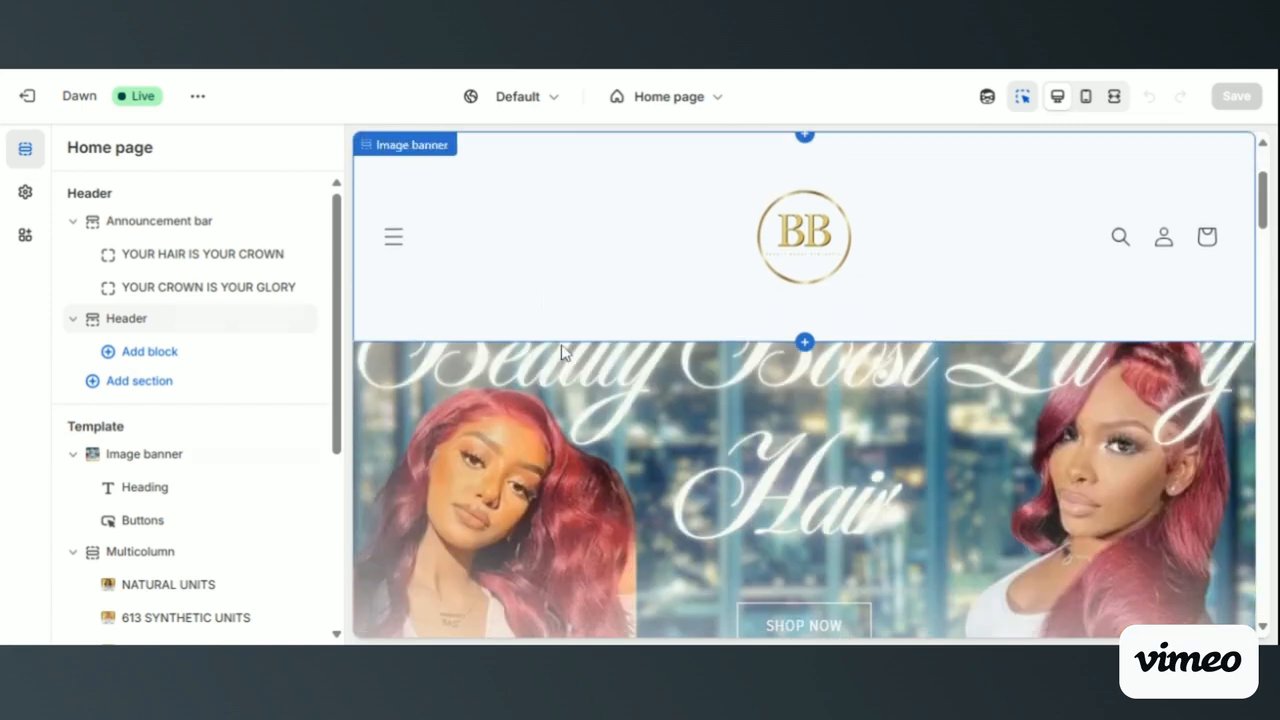
scroll(561, 344, "down", 3)
scroll(561, 344, "up", 3)
scroll(561, 344, "down", 2)
scroll(561, 344, "up", 3)
scroll(810, 393, "down", 3)
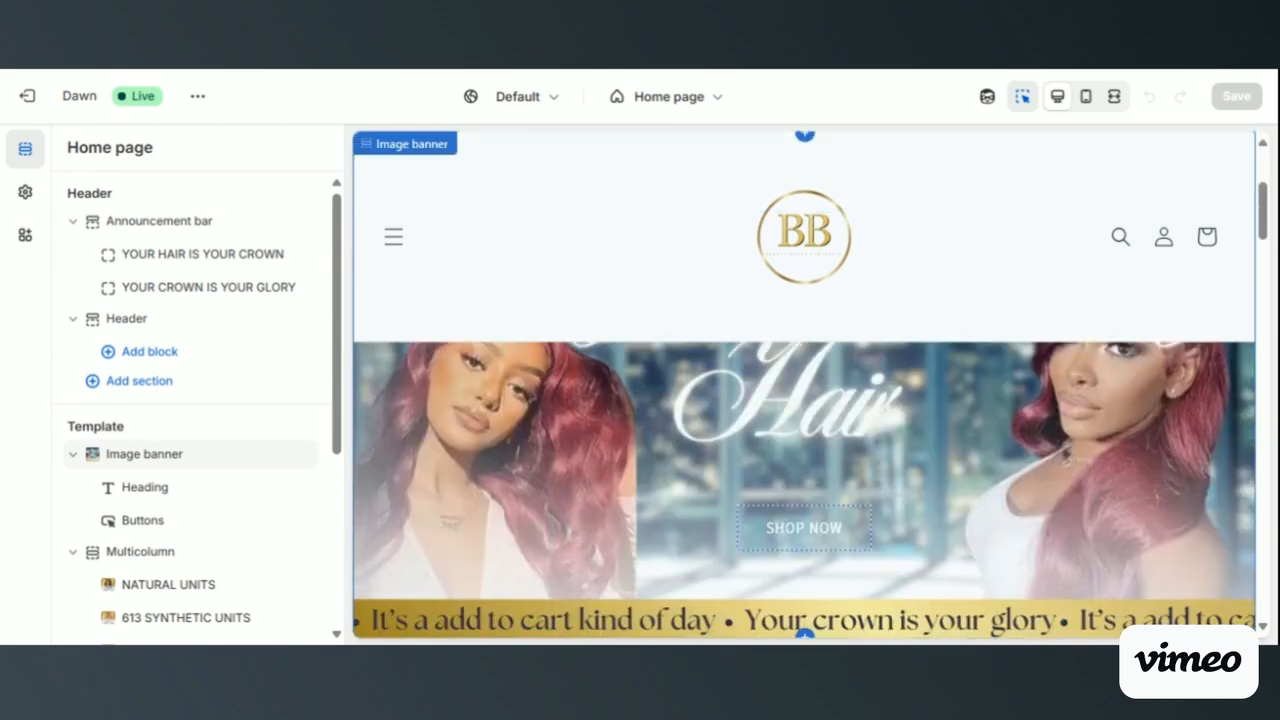
scroll(805, 385, "down", 3)
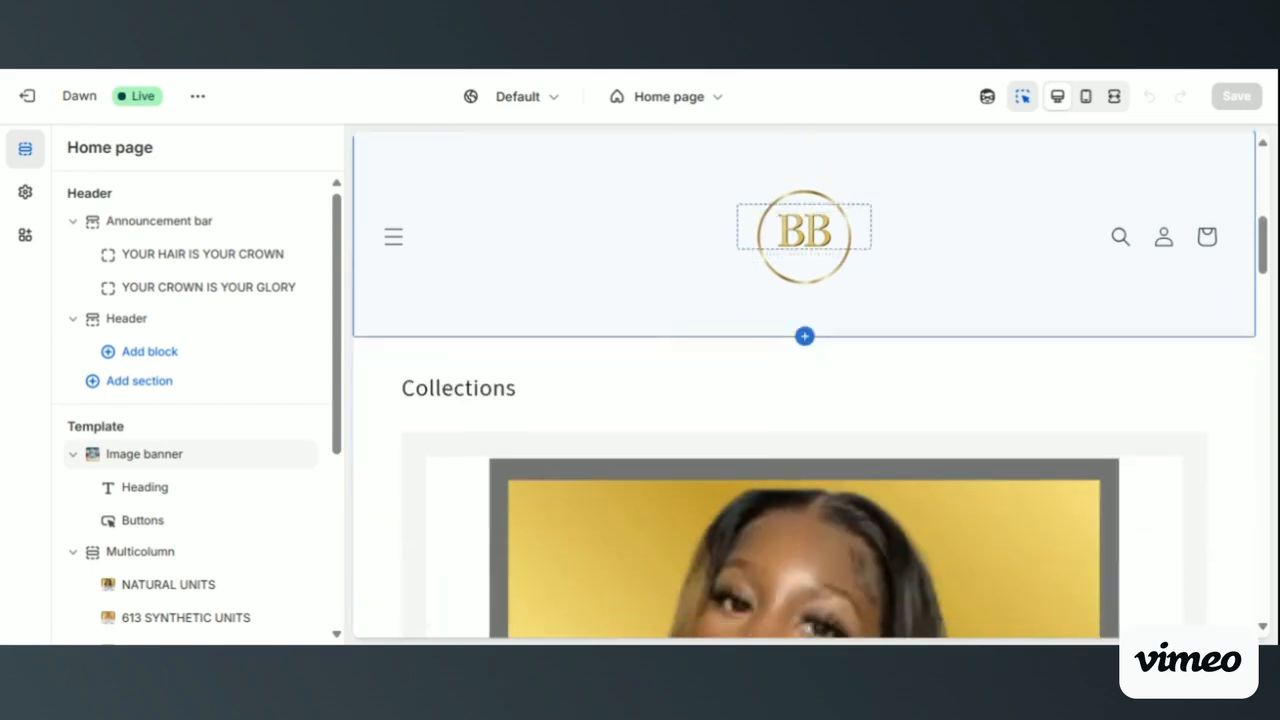
scroll(805, 385, "up", 1)
scroll(805, 440, "up", 1)
scroll(805, 440, "down", 3)
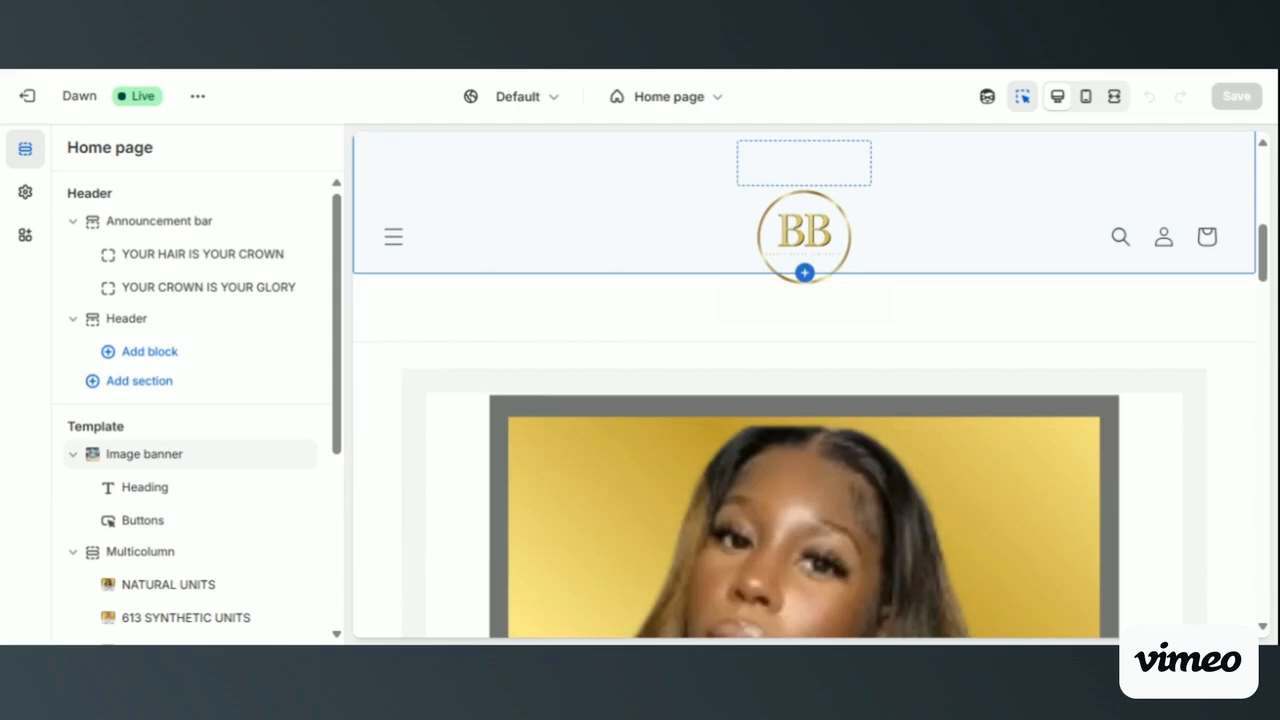
scroll(805, 440, "up", 3)
scroll(805, 440, "up", 4)
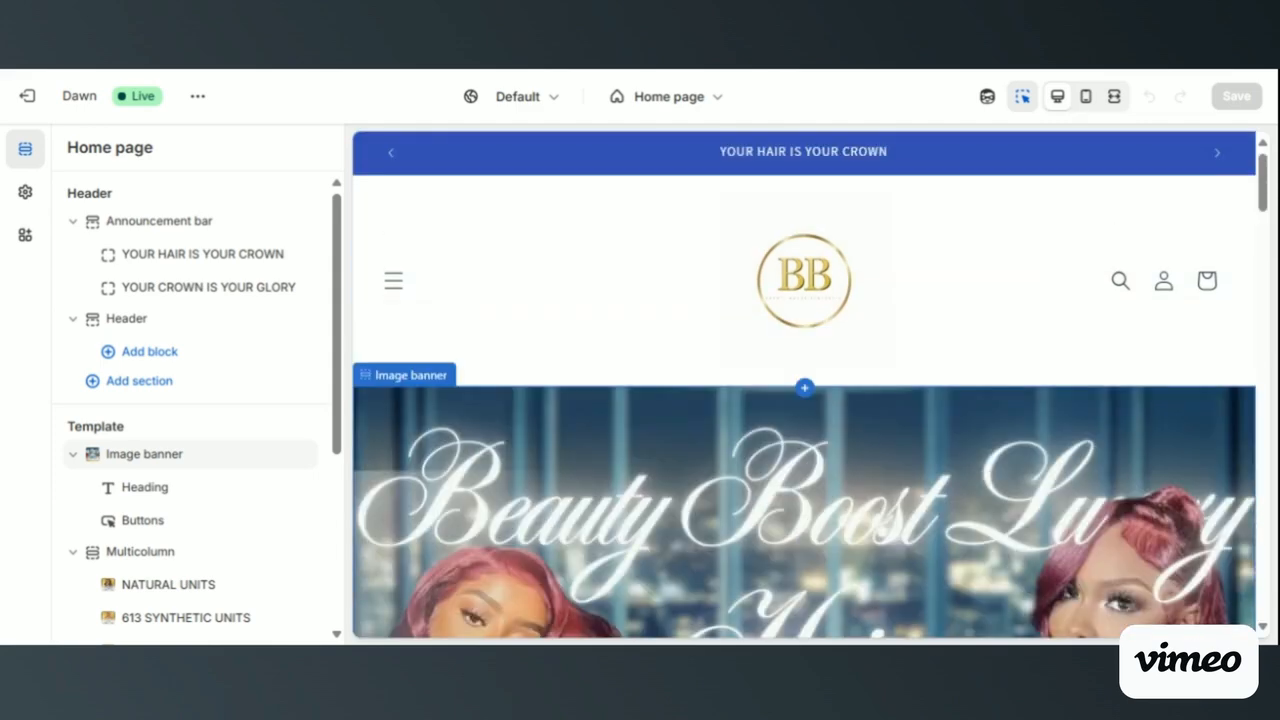
scroll(805, 440, "down", 1)
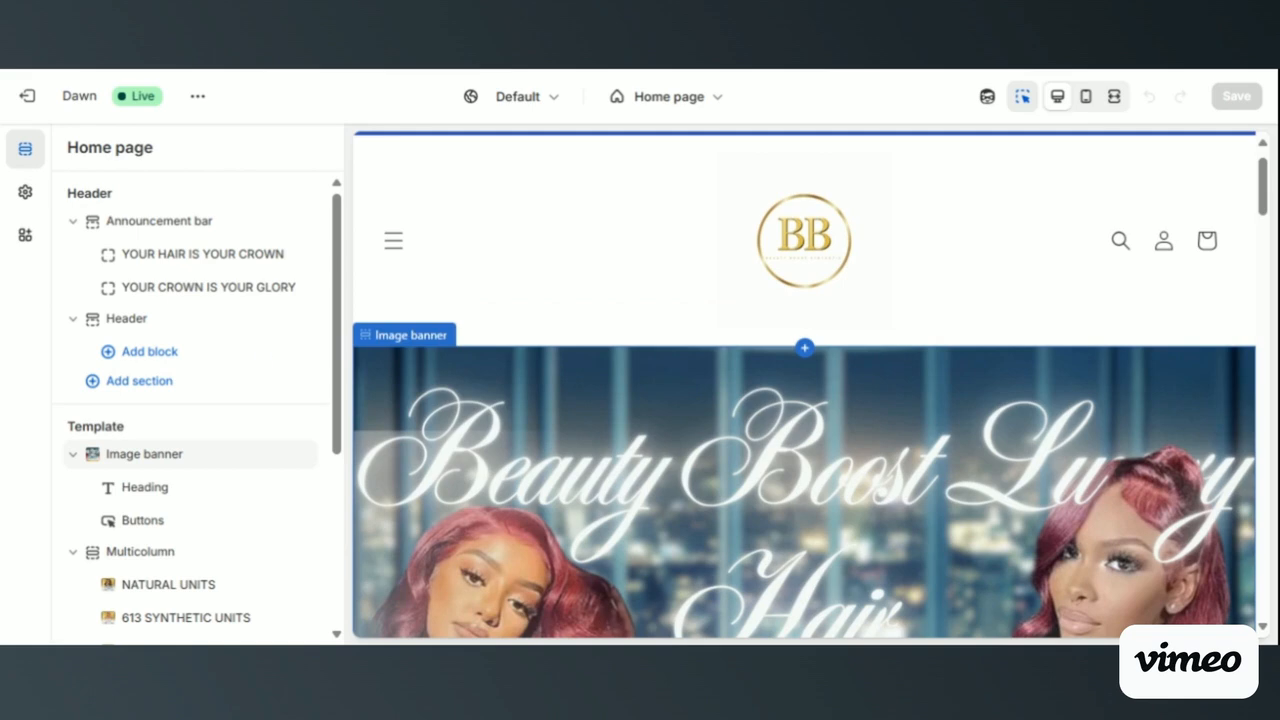
- Open the Header section's settings and view the Sticky header options
double_click(141, 330)
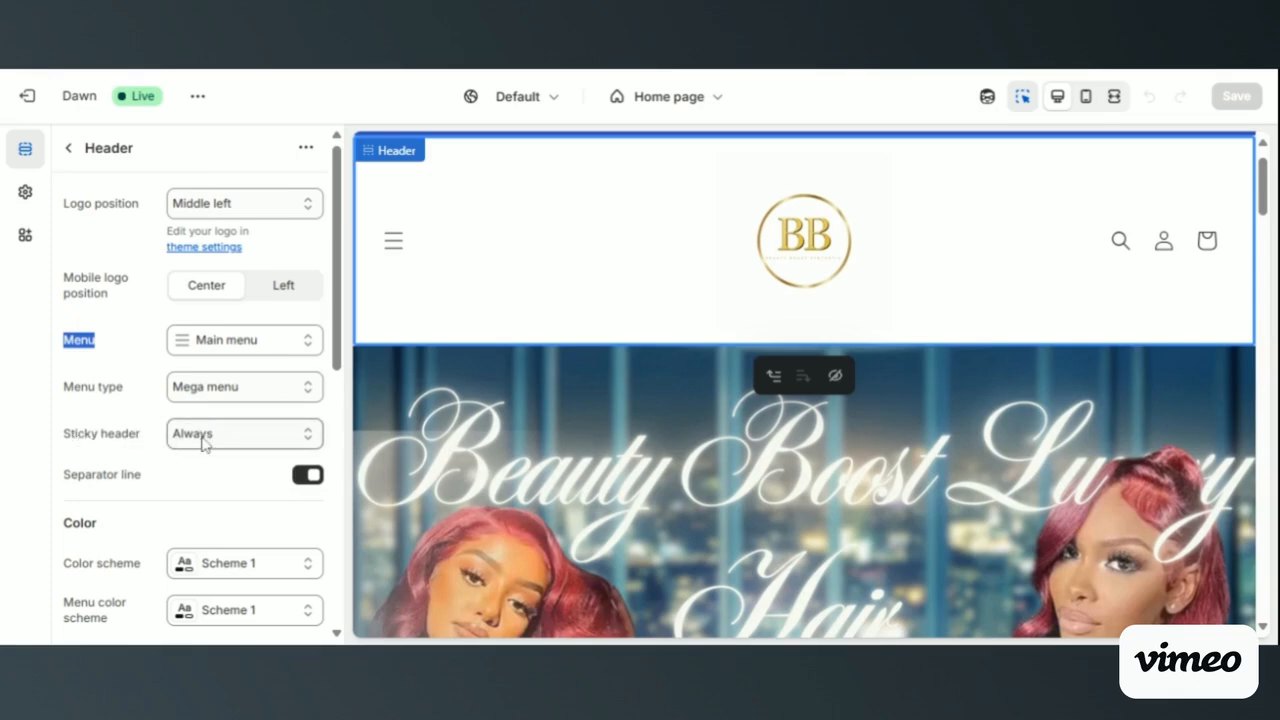
left_click(236, 443)
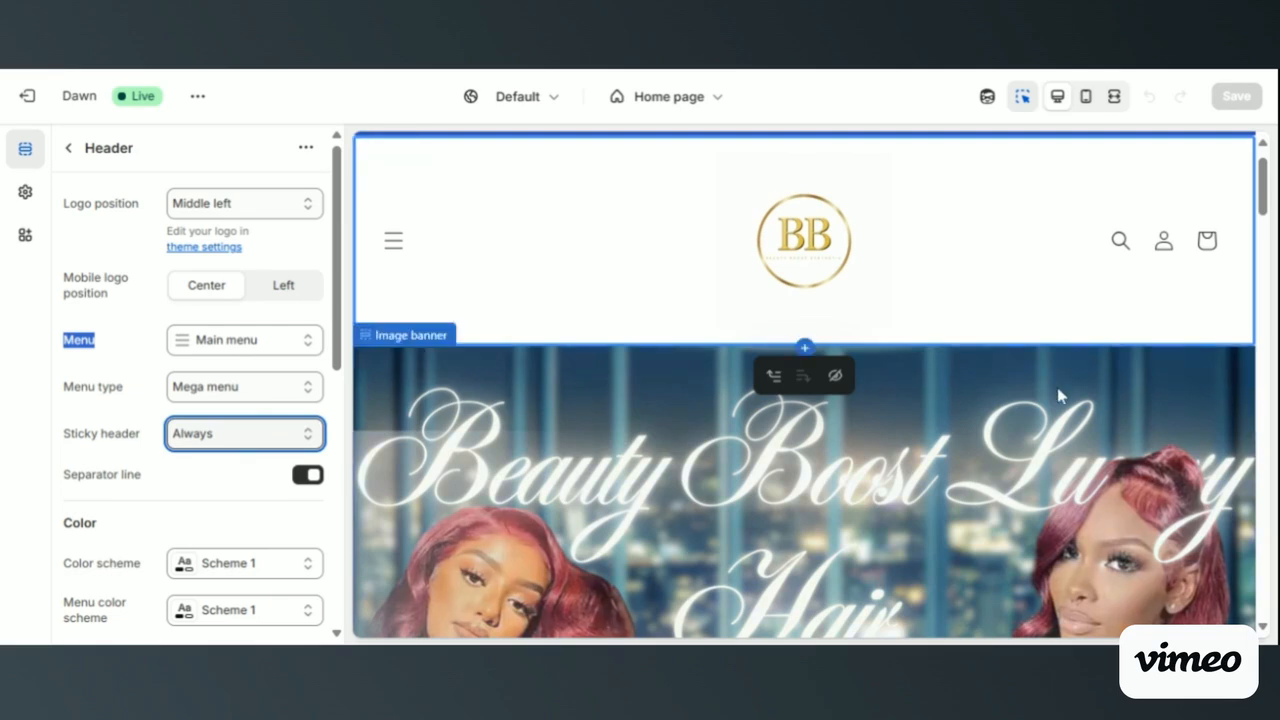
scroll(1057, 387, "down", 3)
scroll(1060, 396, "up", 4)
left_click(612, 296)
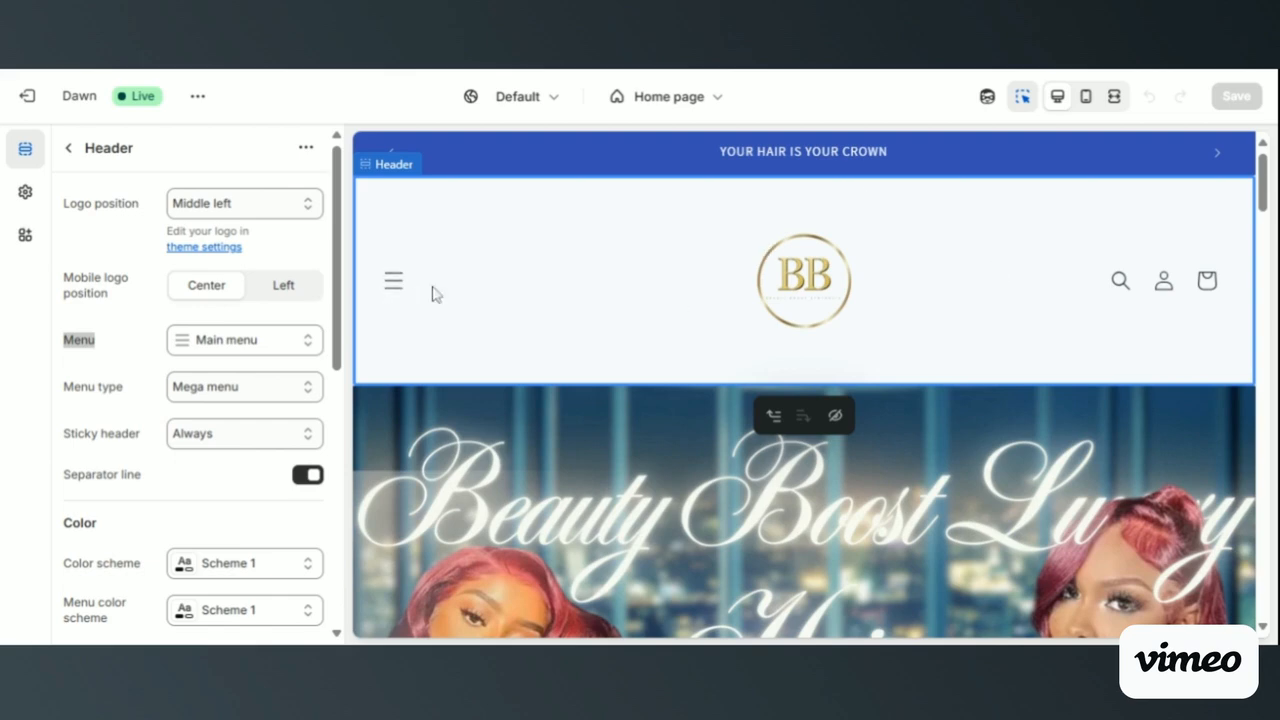
- Open the header's navigation menu in the preview to view its links, and close it again
left_click(398, 289)
left_click(394, 283)
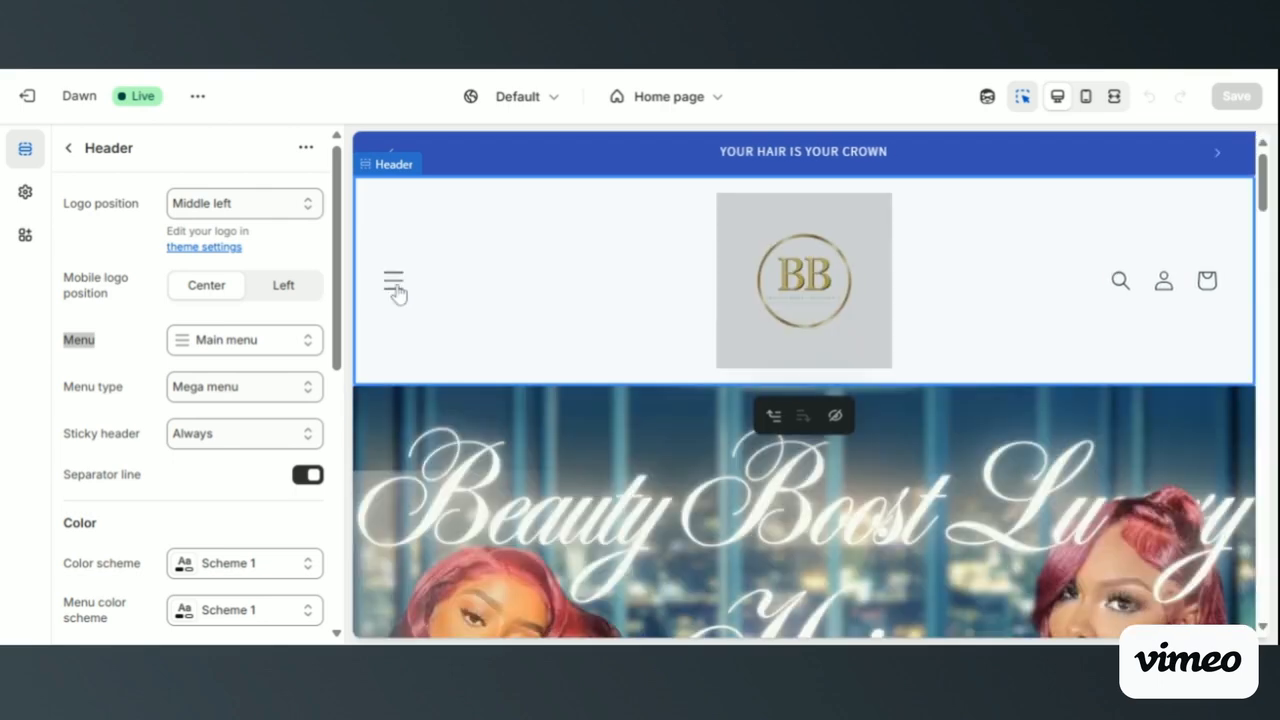
left_click(398, 289)
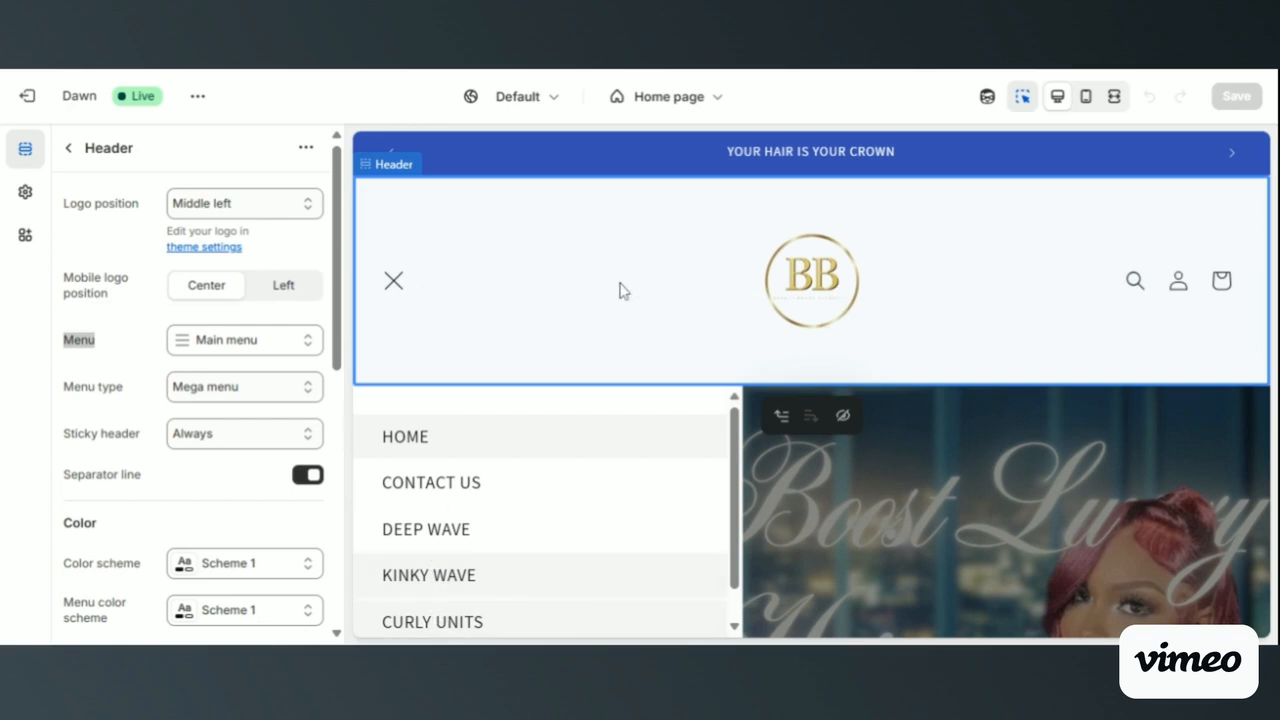
left_click(400, 281)
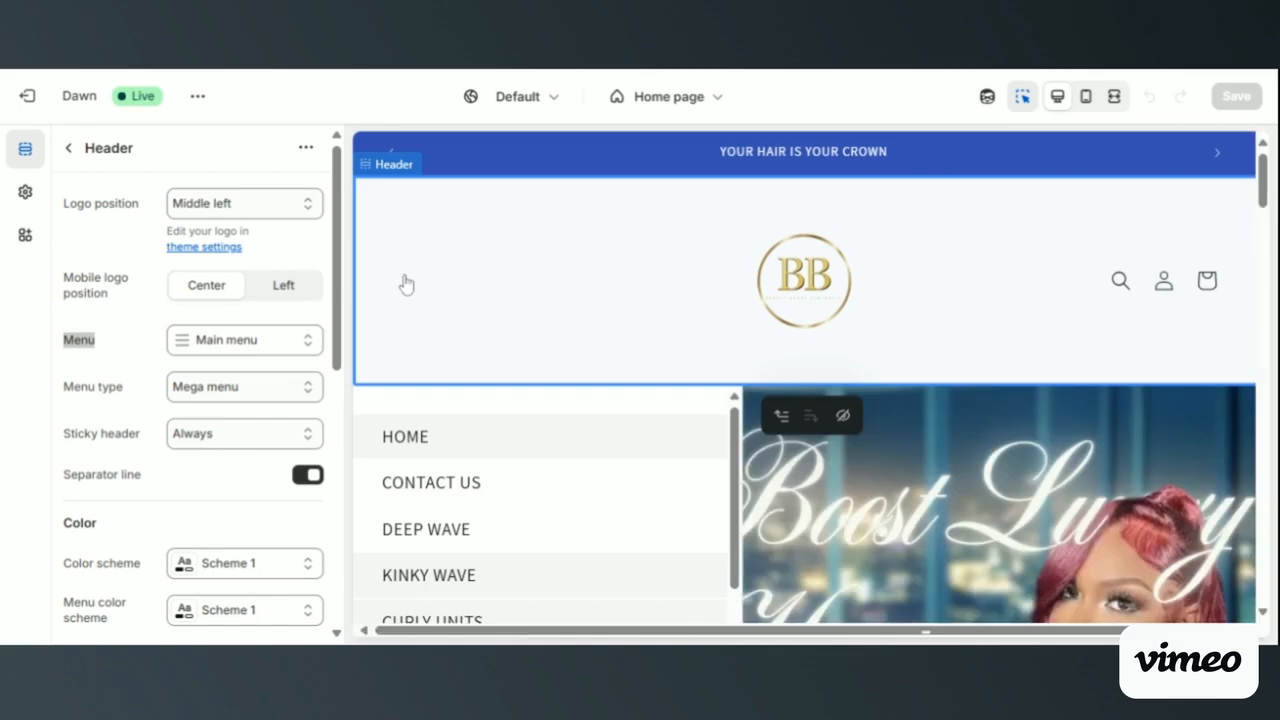
- Set the header's Sticky header option to None and check the header's behaviour in the preview
left_click(211, 437)
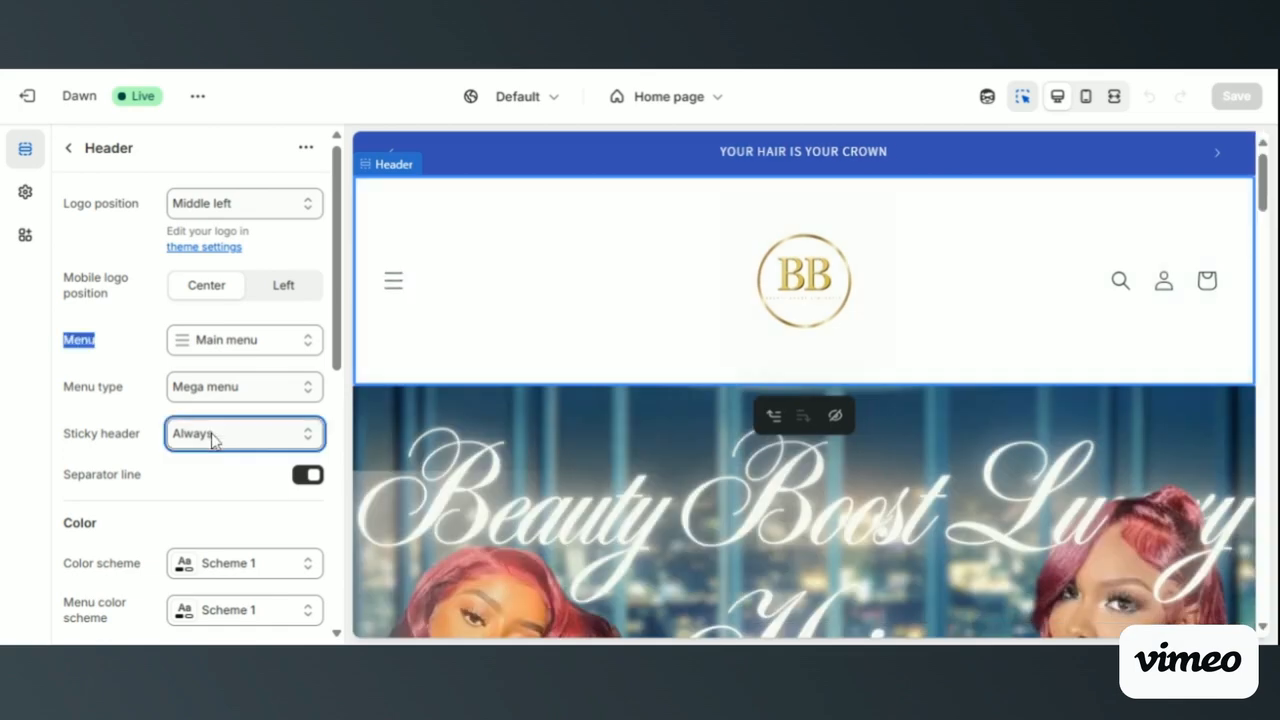
left_click(218, 472)
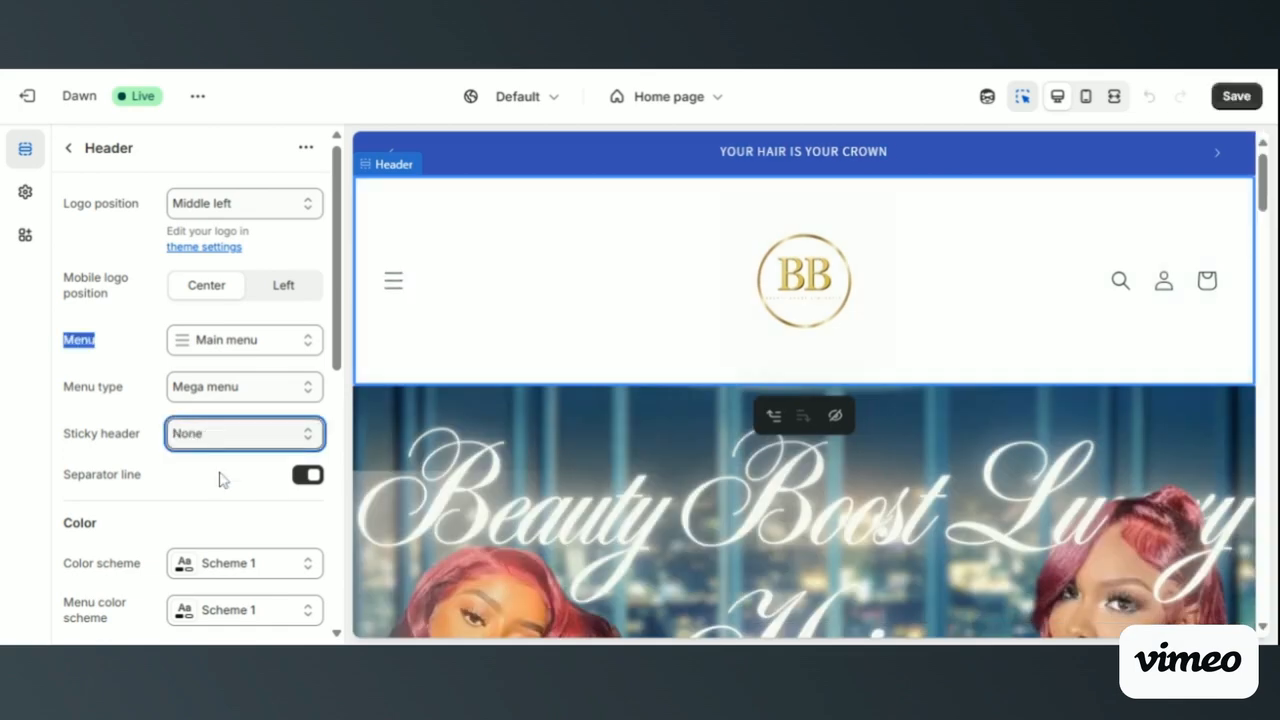
scroll(528, 428, "down", 5)
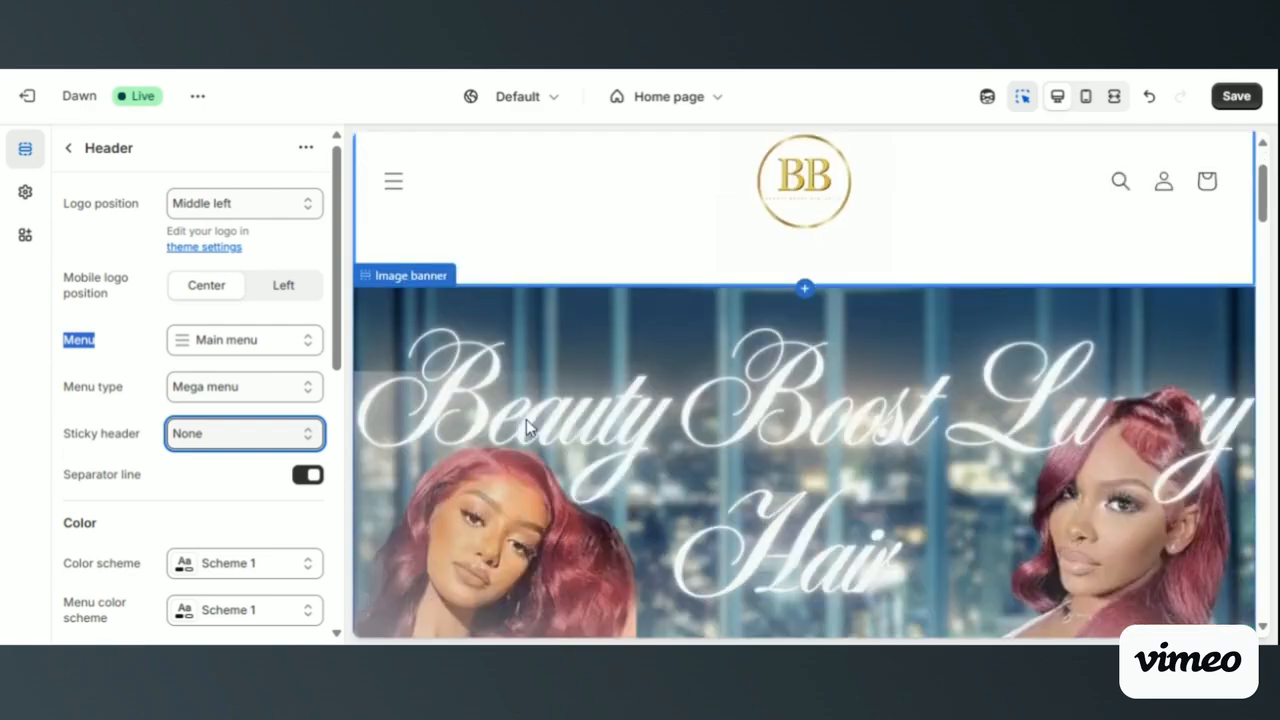
- Set the header's Sticky header option to Always and check how the header behaves over the image banner in the preview
scroll(527, 420, "down", 3)
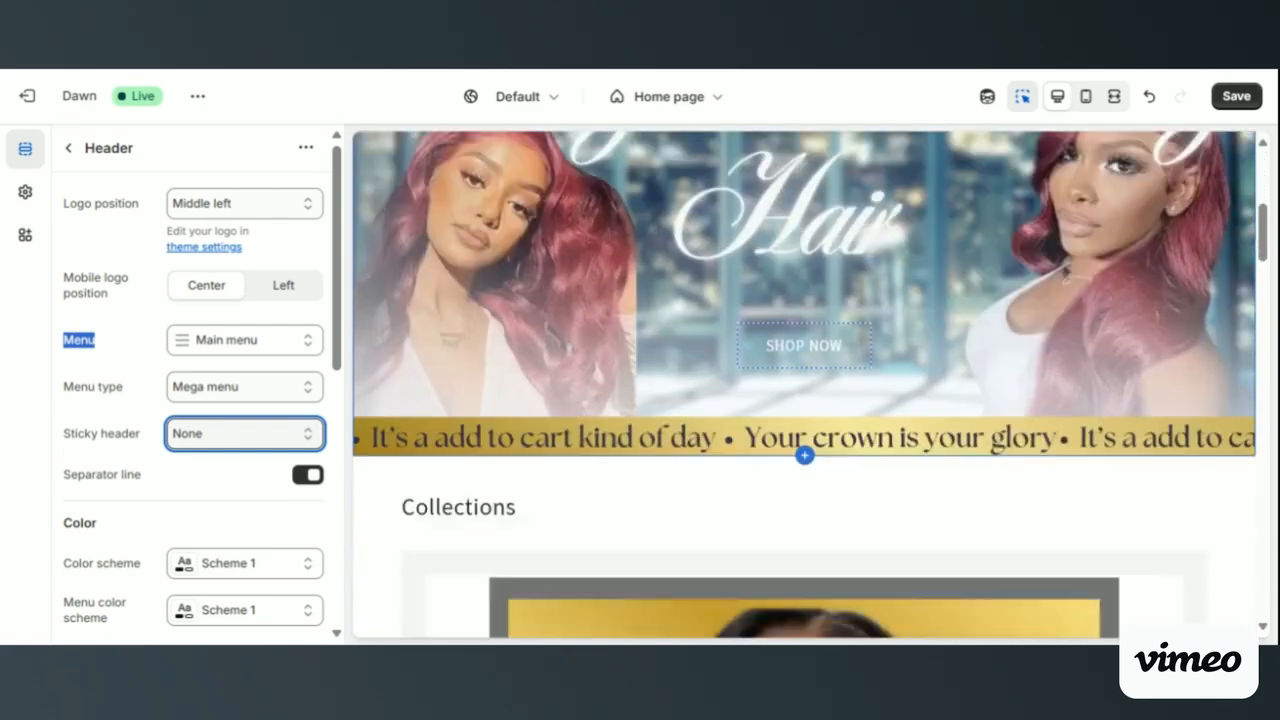
scroll(527, 420, "up", 10)
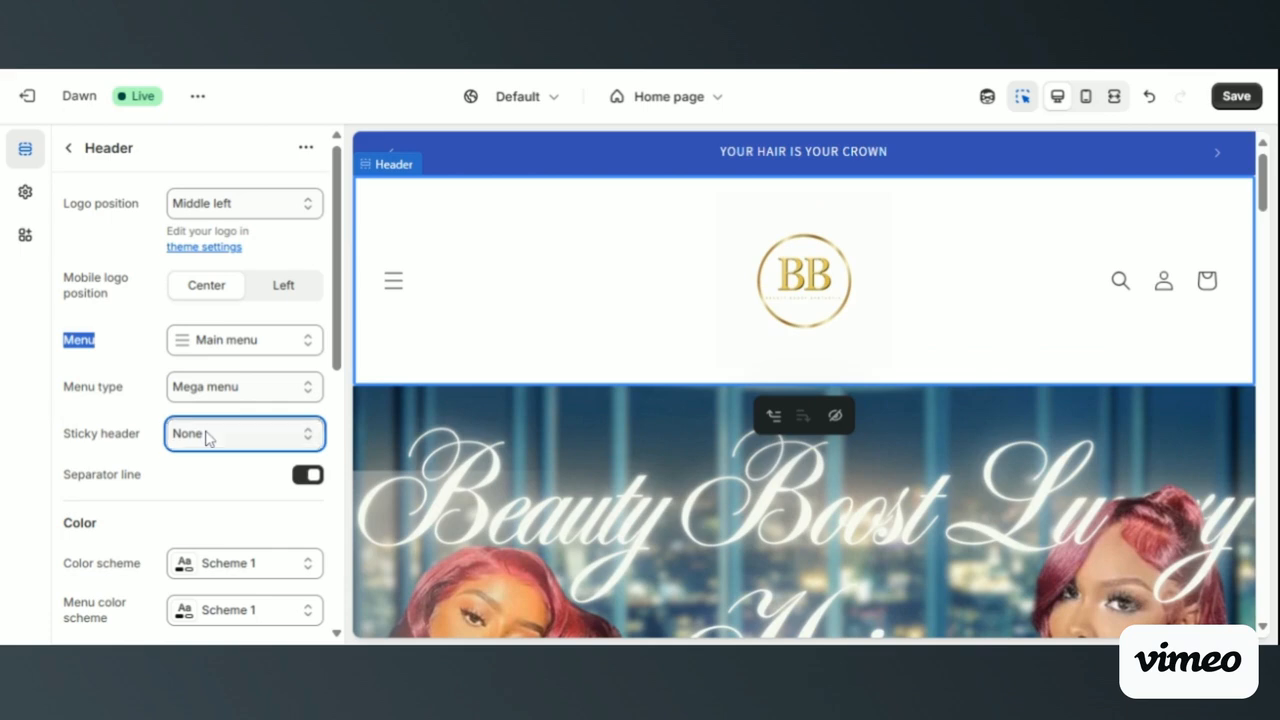
left_click(209, 517)
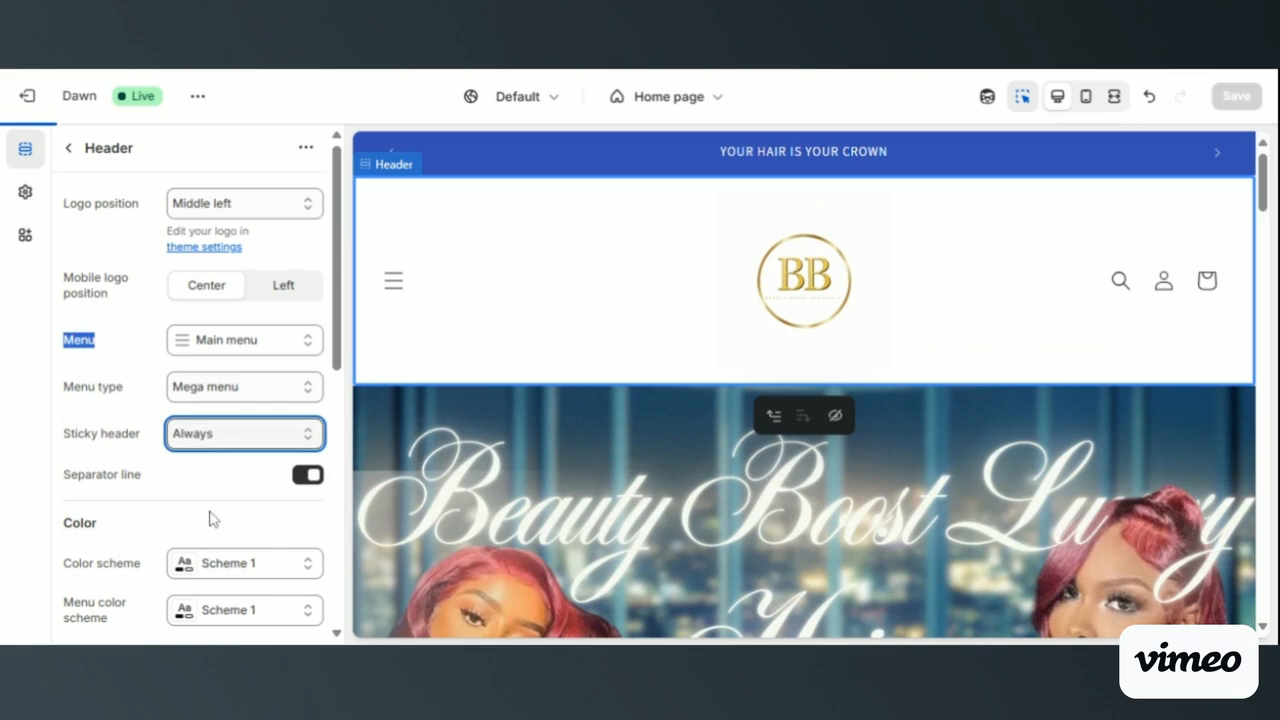
scroll(518, 464, "down", 5)
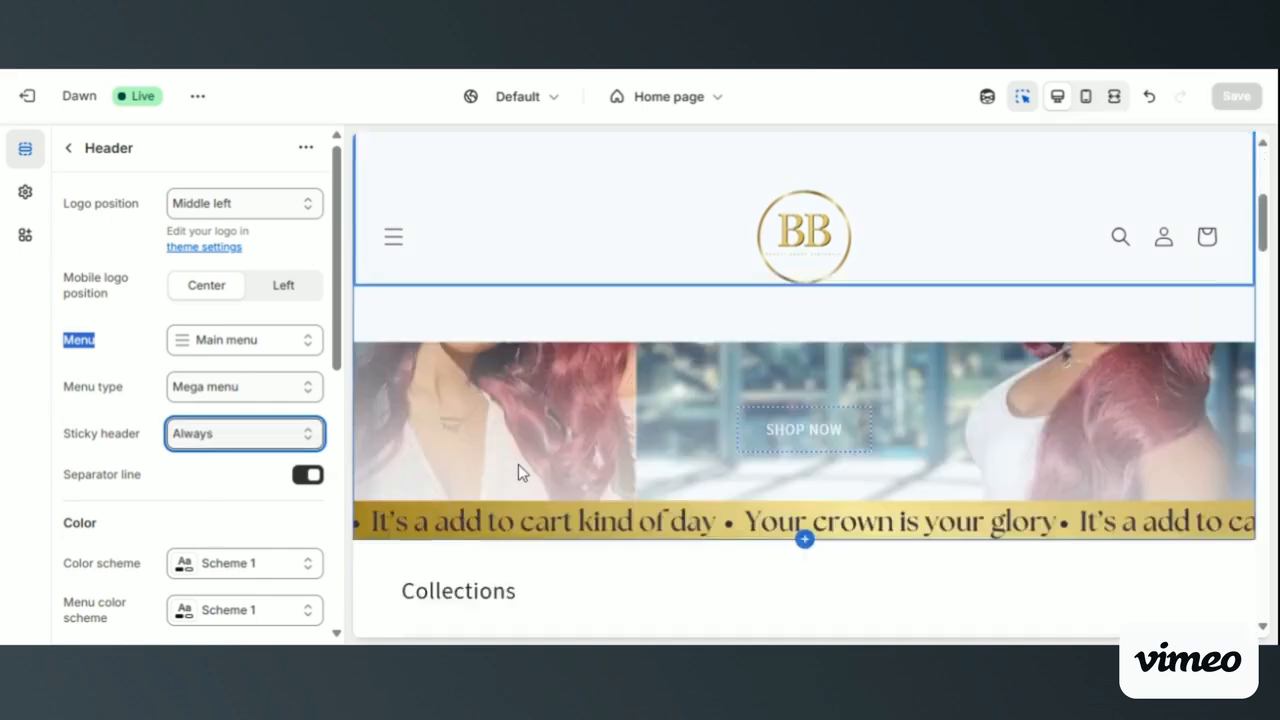
scroll(518, 464, "up", 3)
- Select the top image banner and examine how the sticky header covers it and the Collections heading in the preview
left_click(518, 464)
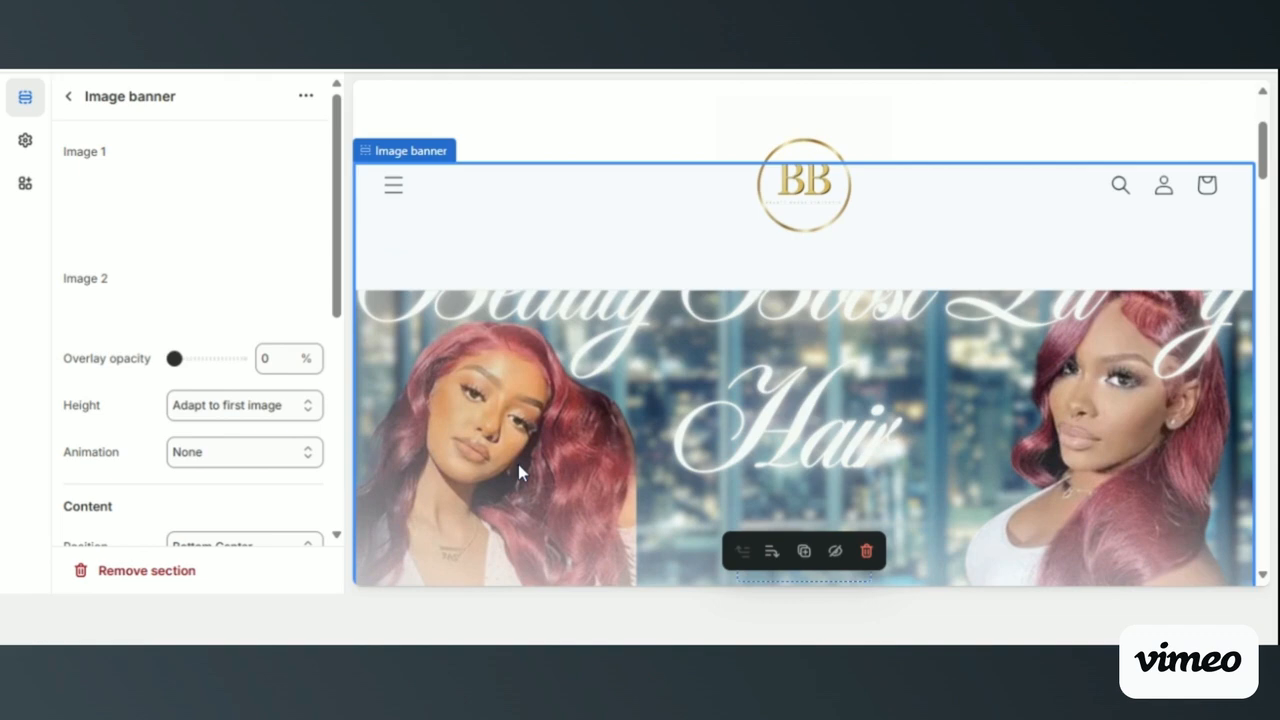
scroll(804, 360, "down", 1)
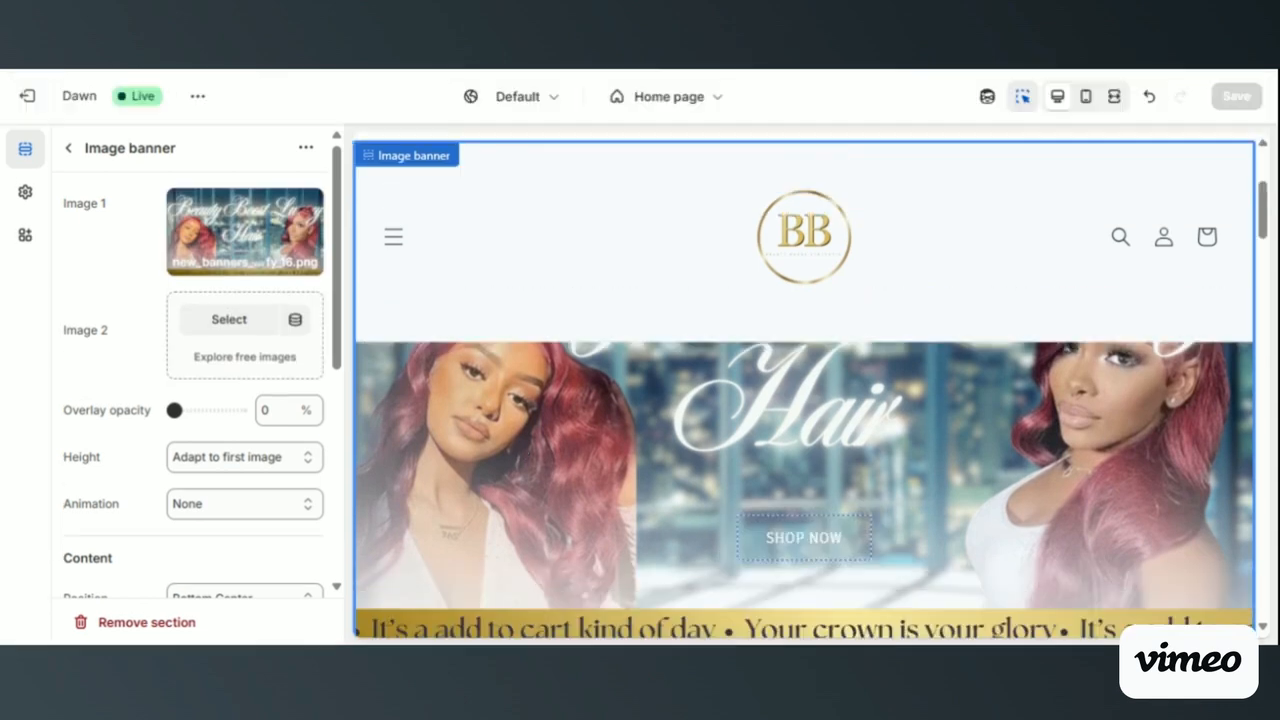
scroll(804, 360, "up", 3)
scroll(804, 385, "down", 2)
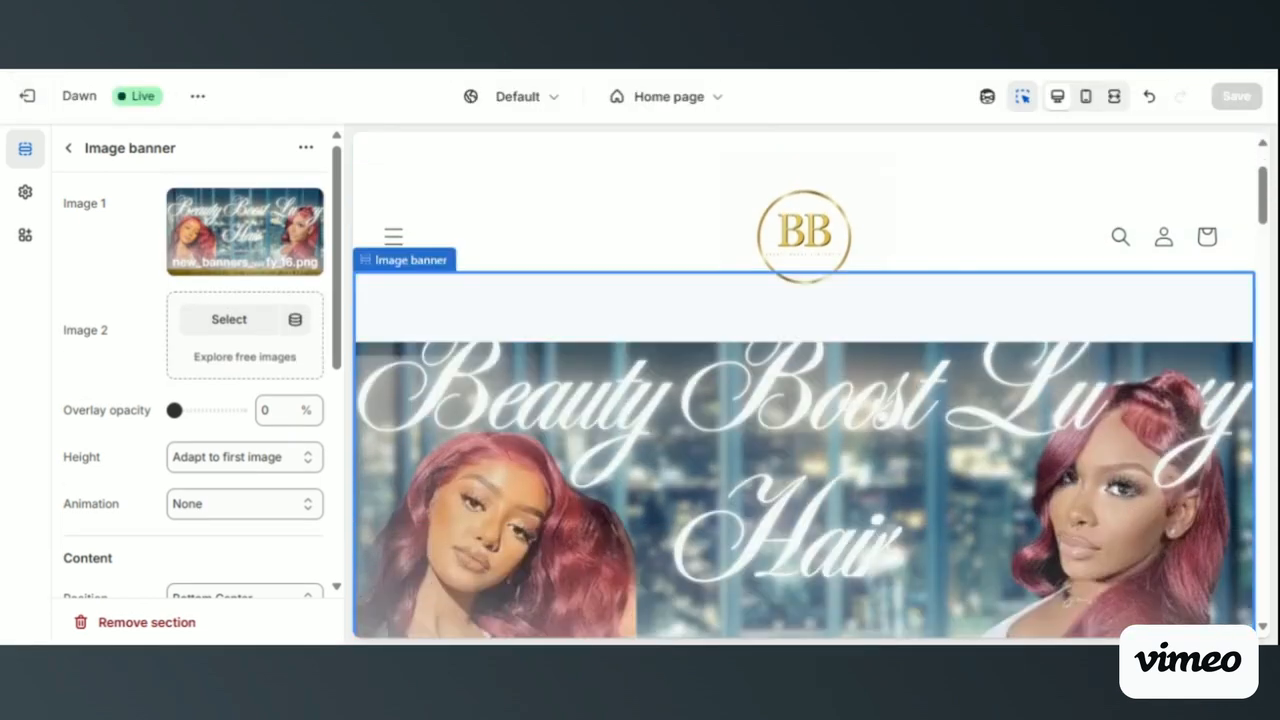
scroll(804, 450, "down", 3)
scroll(804, 450, "up", 4)
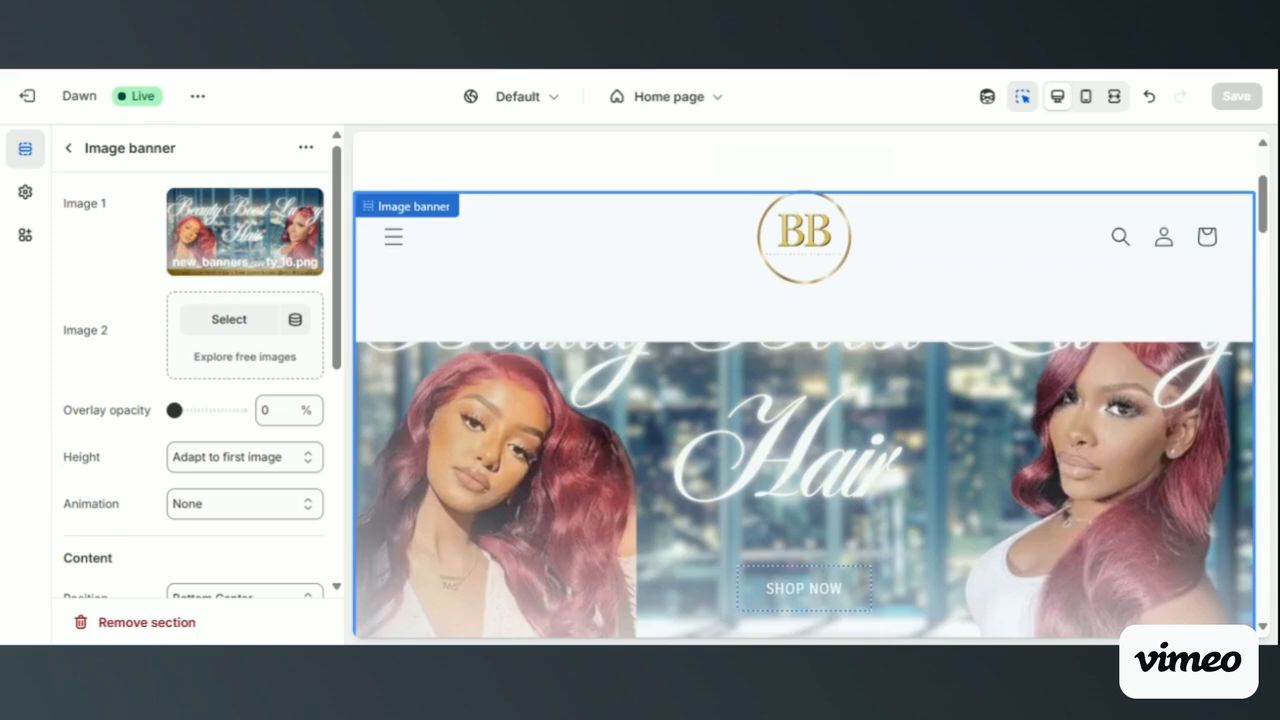
scroll(804, 450, "down", 3)
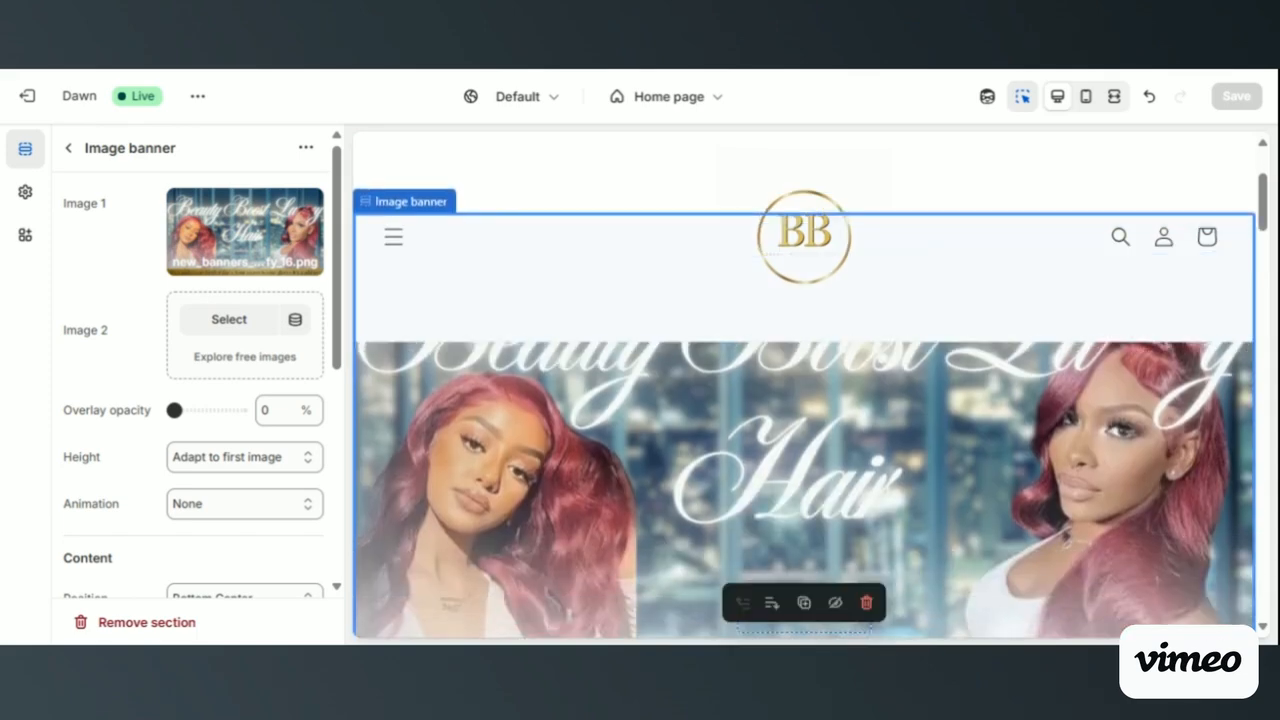
scroll(804, 450, "down", 4)
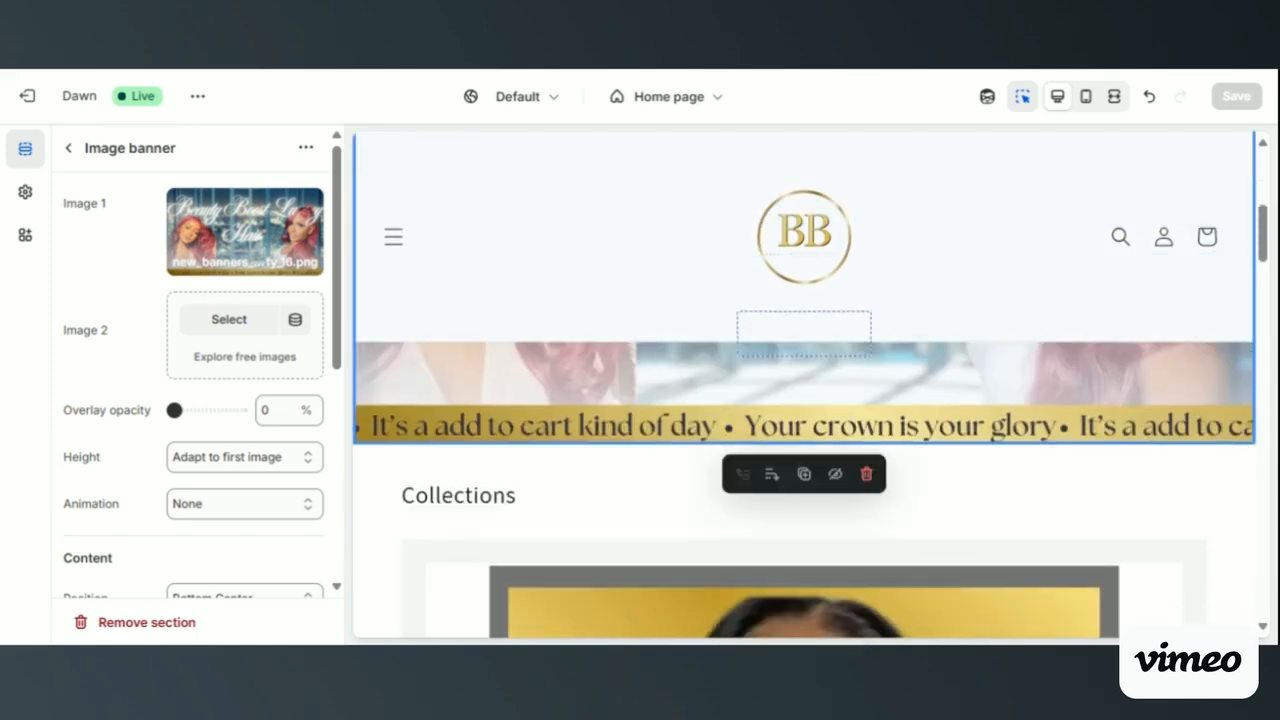
scroll(804, 450, "up", 6)
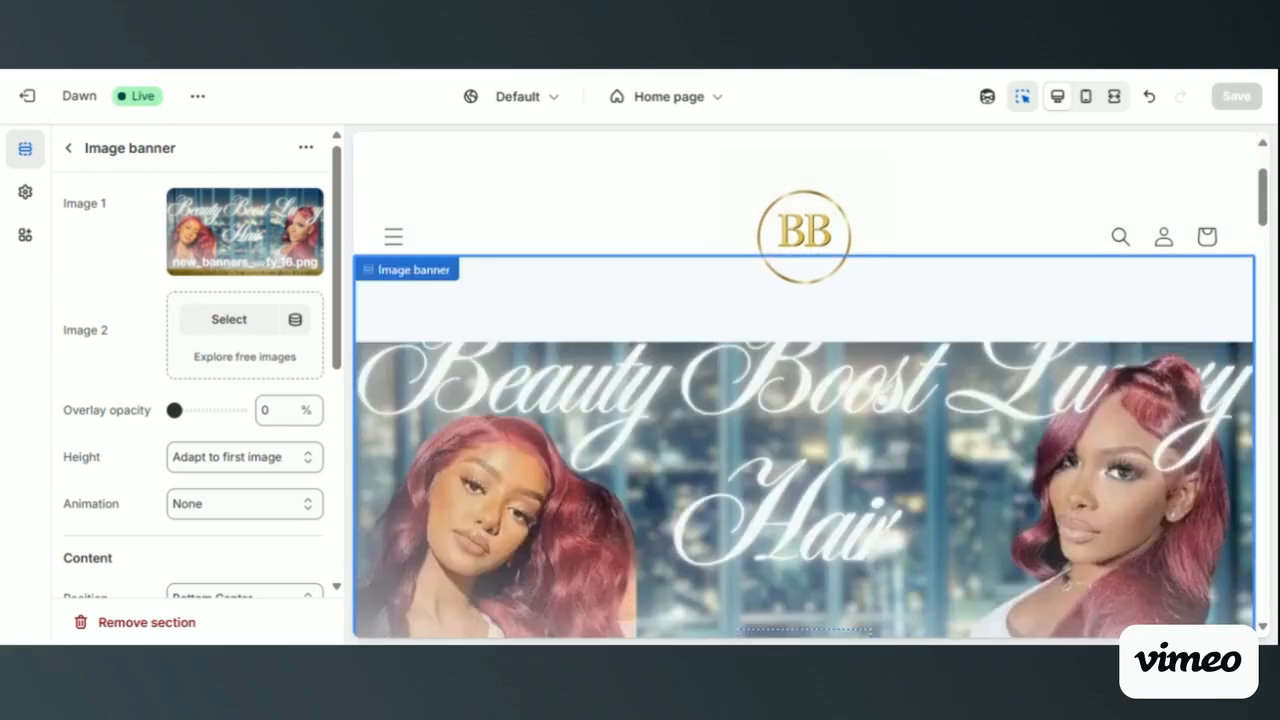
scroll(804, 450, "down", 1)
scroll(804, 450, "down", 4)
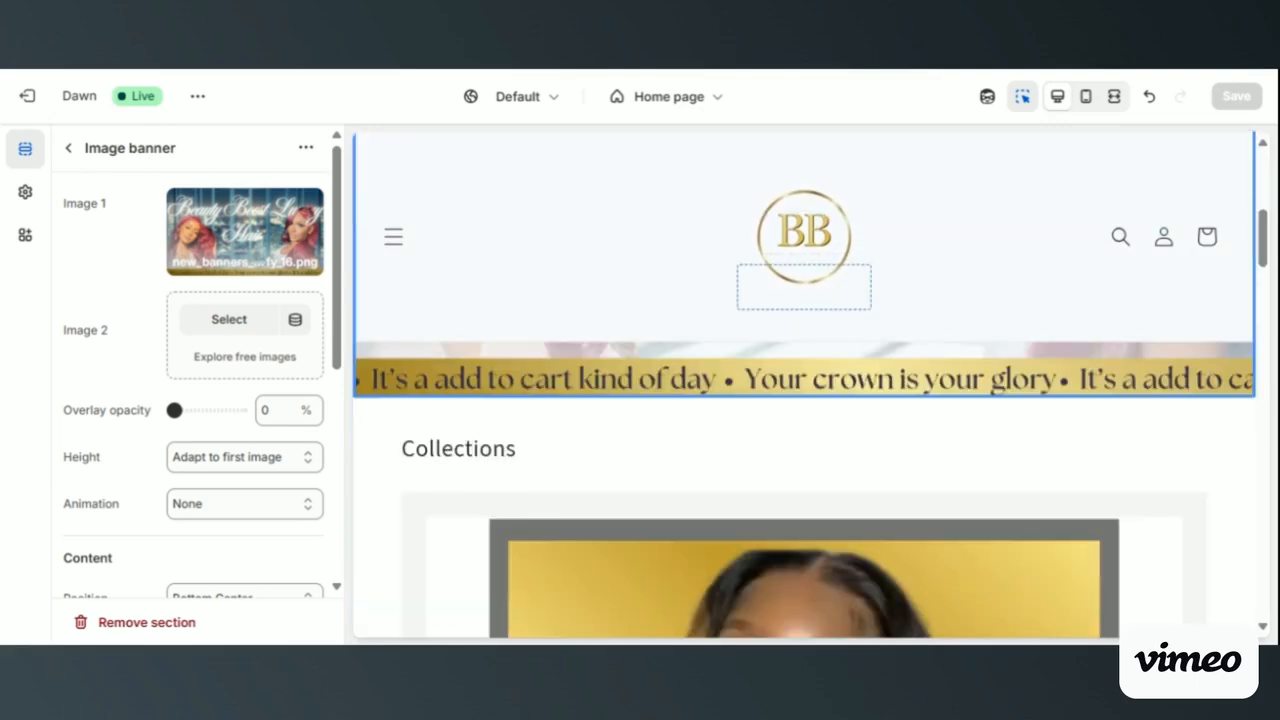
scroll(804, 385, "up", 4)
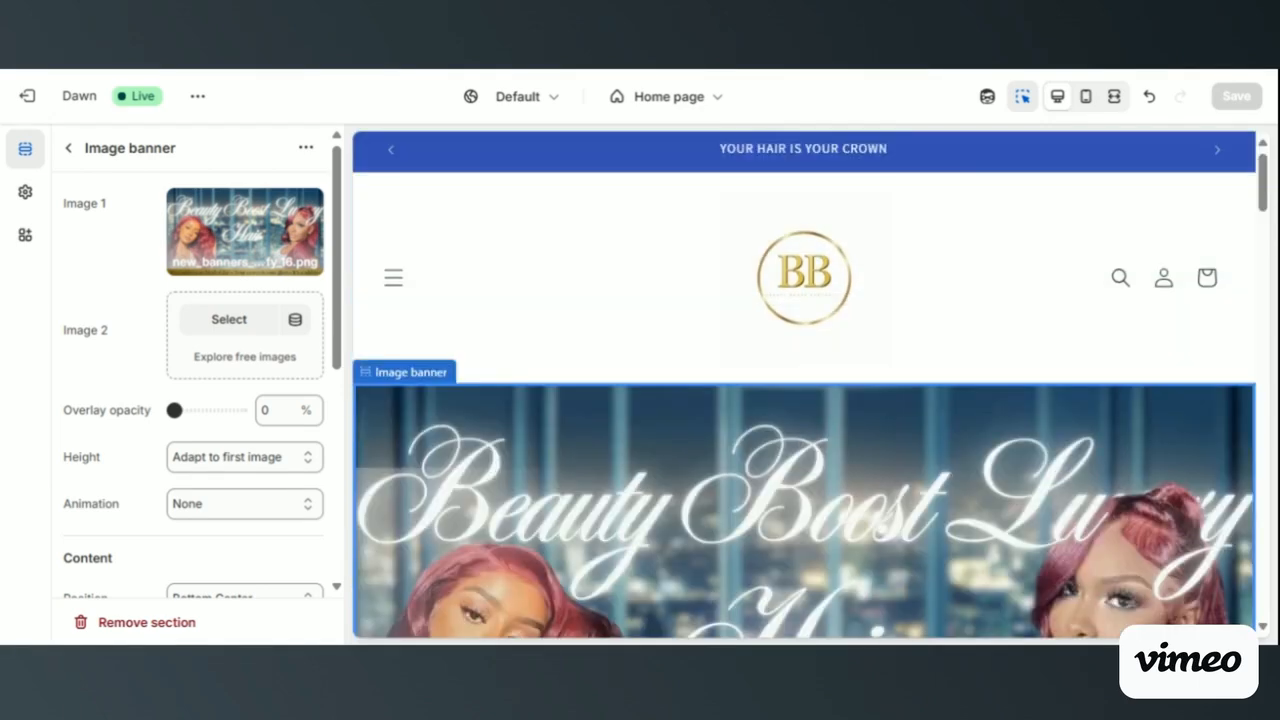
scroll(500, 520, "down", 2)
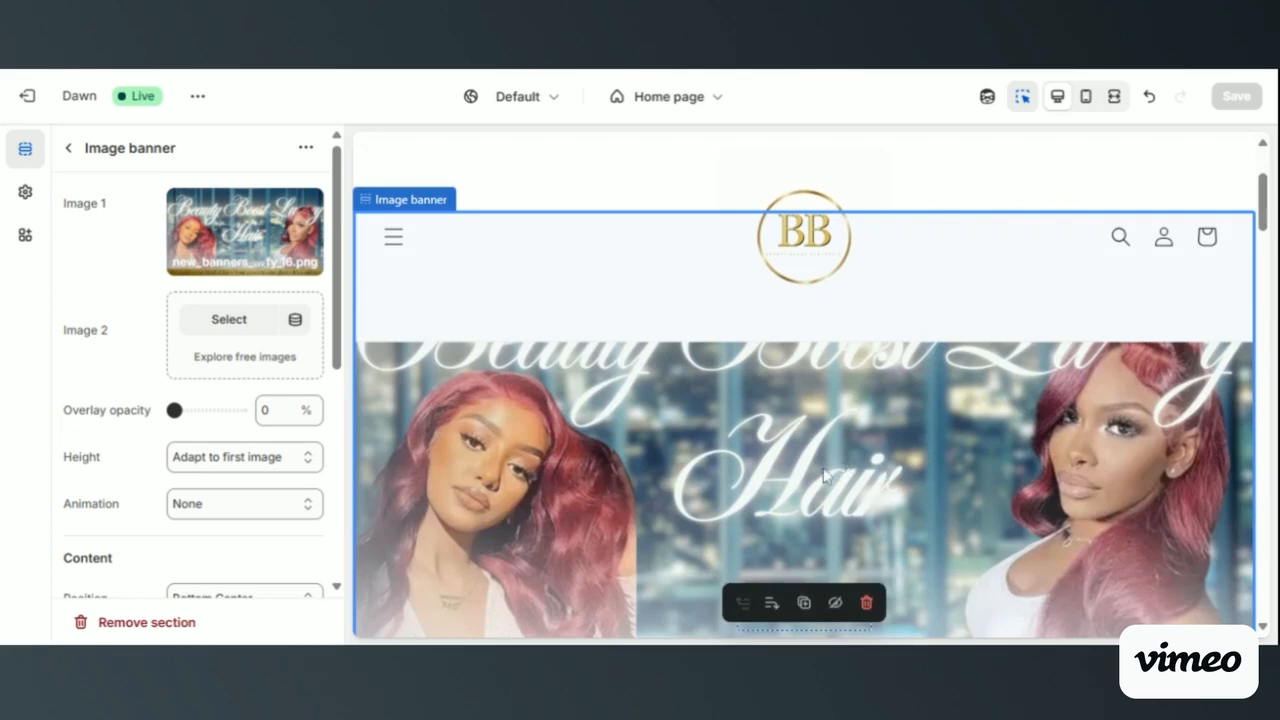
scroll(823, 468, "down", 1)
scroll(823, 467, "up", 1)
scroll(823, 467, "down", 3)
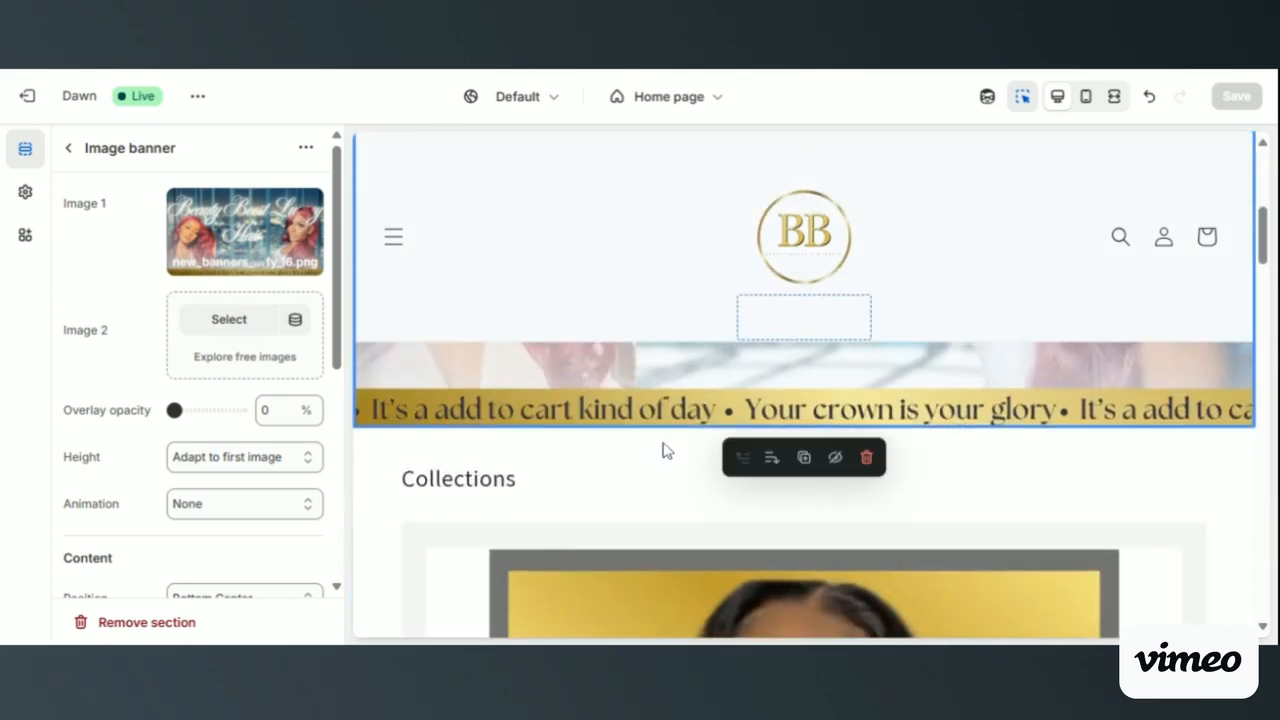
- Examine the rest of the home page under the sticky header, from the Collections columns to the lower banner and email signup
scroll(596, 447, "down", 2)
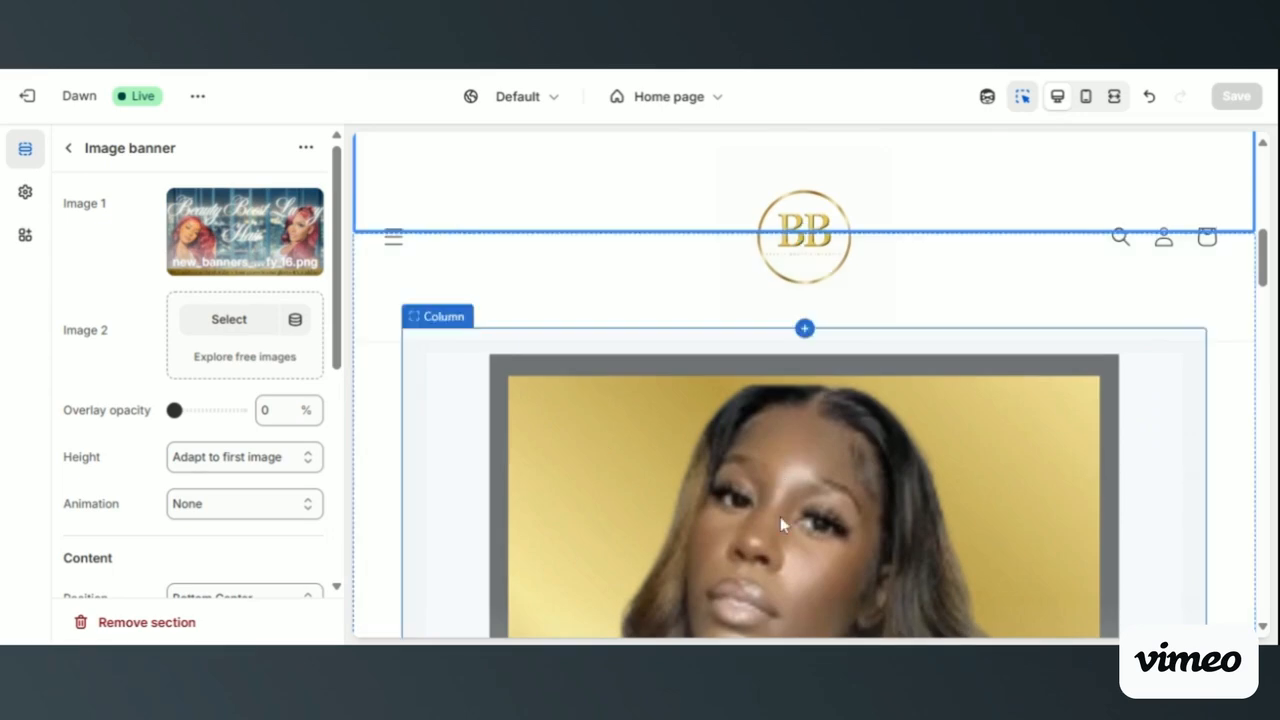
scroll(721, 413, "down", 2)
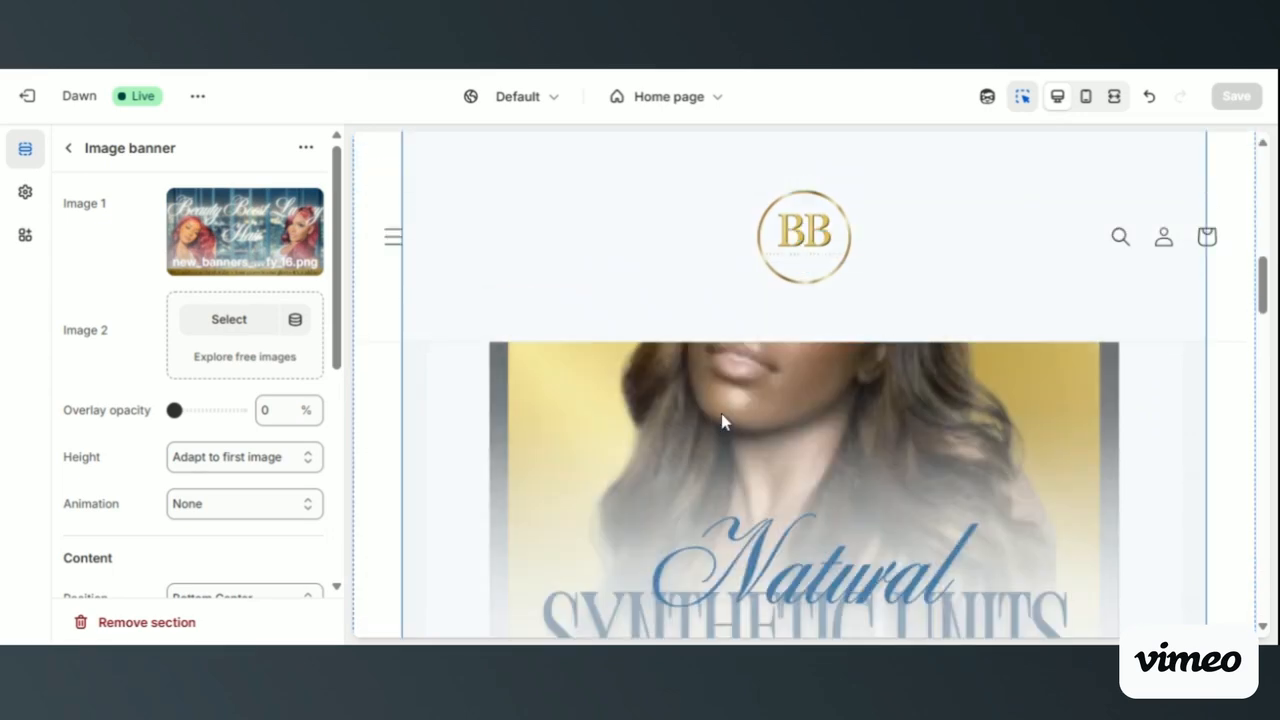
scroll(721, 413, "down", 2)
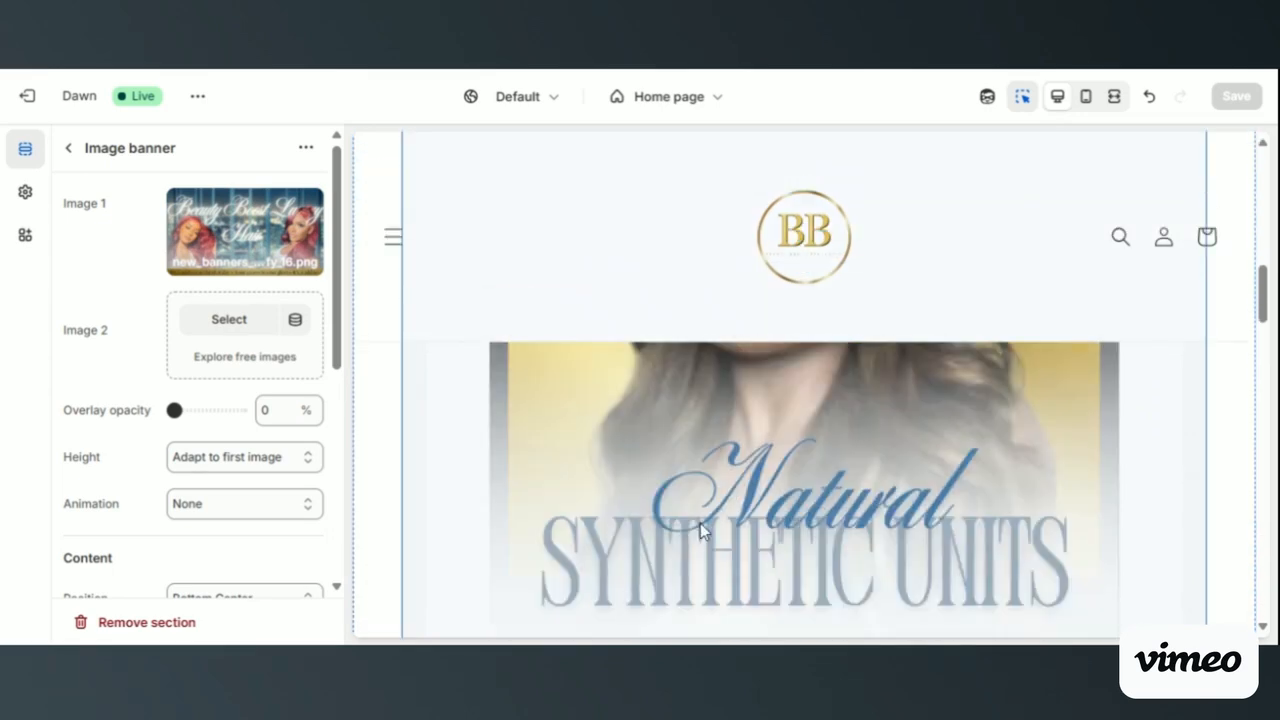
scroll(457, 406, "down", 5)
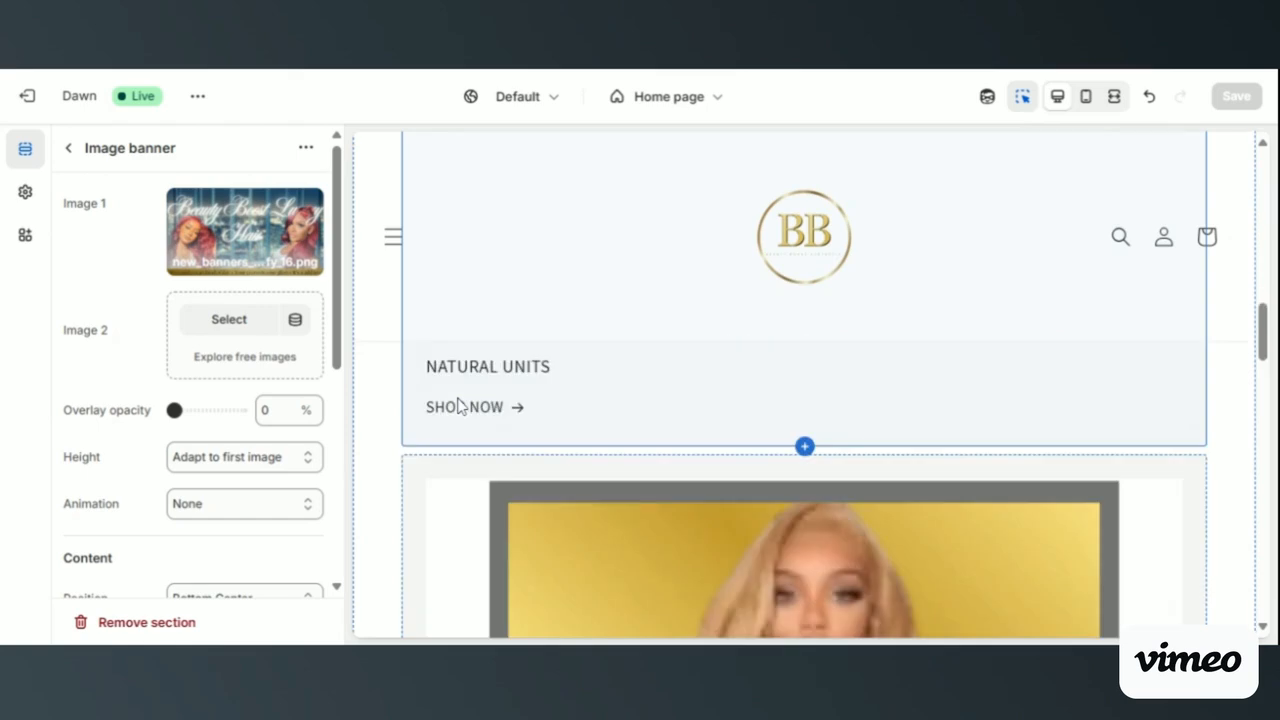
scroll(457, 406, "down", 10)
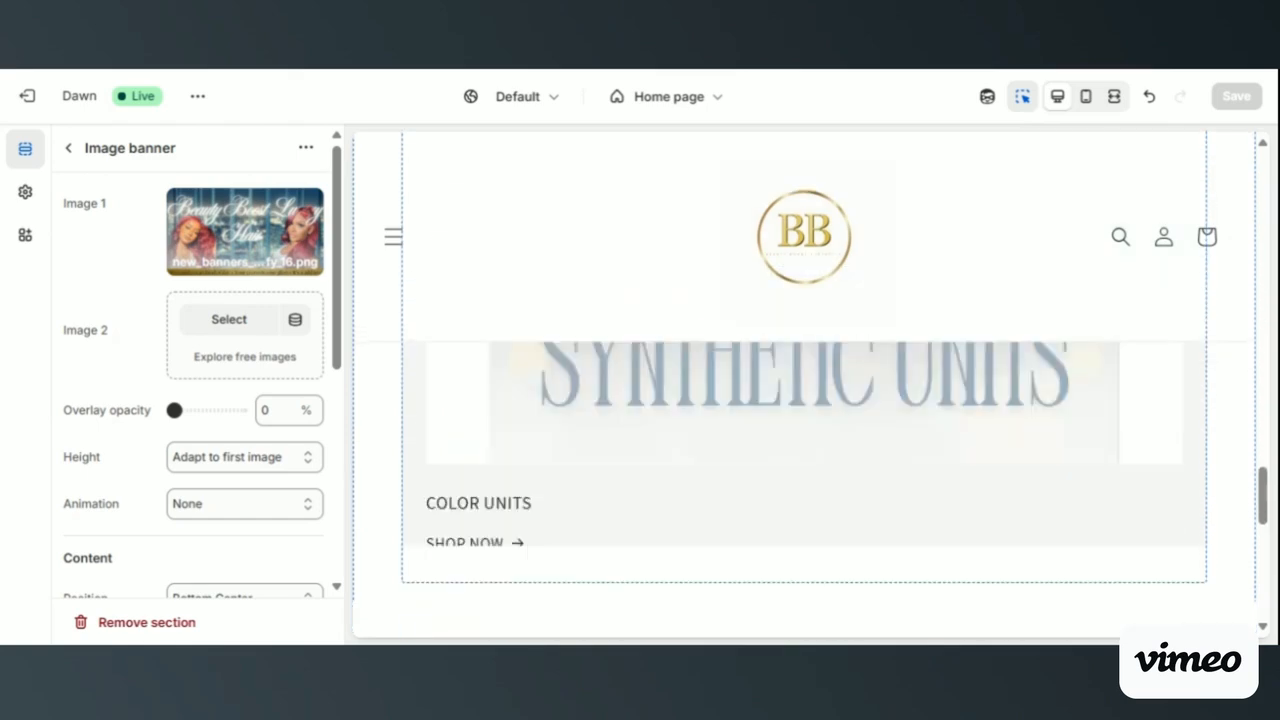
scroll(804, 450, "down", 3)
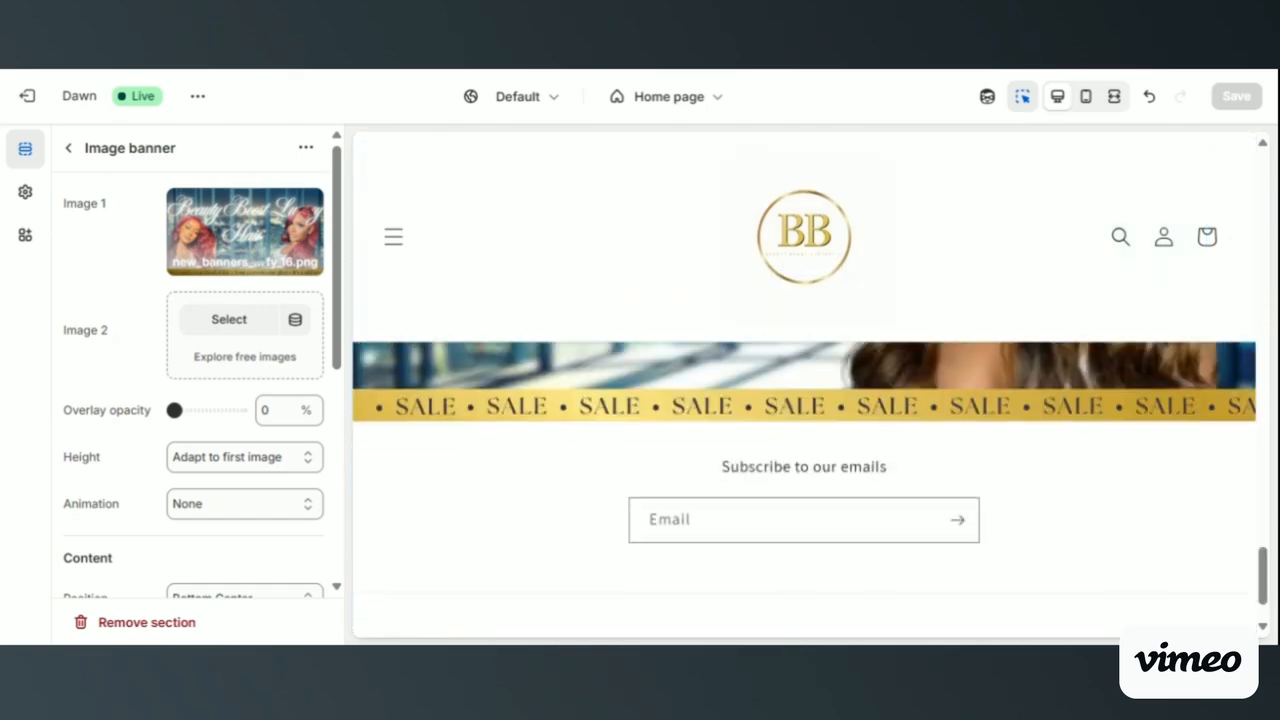
scroll(804, 450, "up", 3)
scroll(804, 450, "up", 3)
scroll(804, 450, "down", 3)
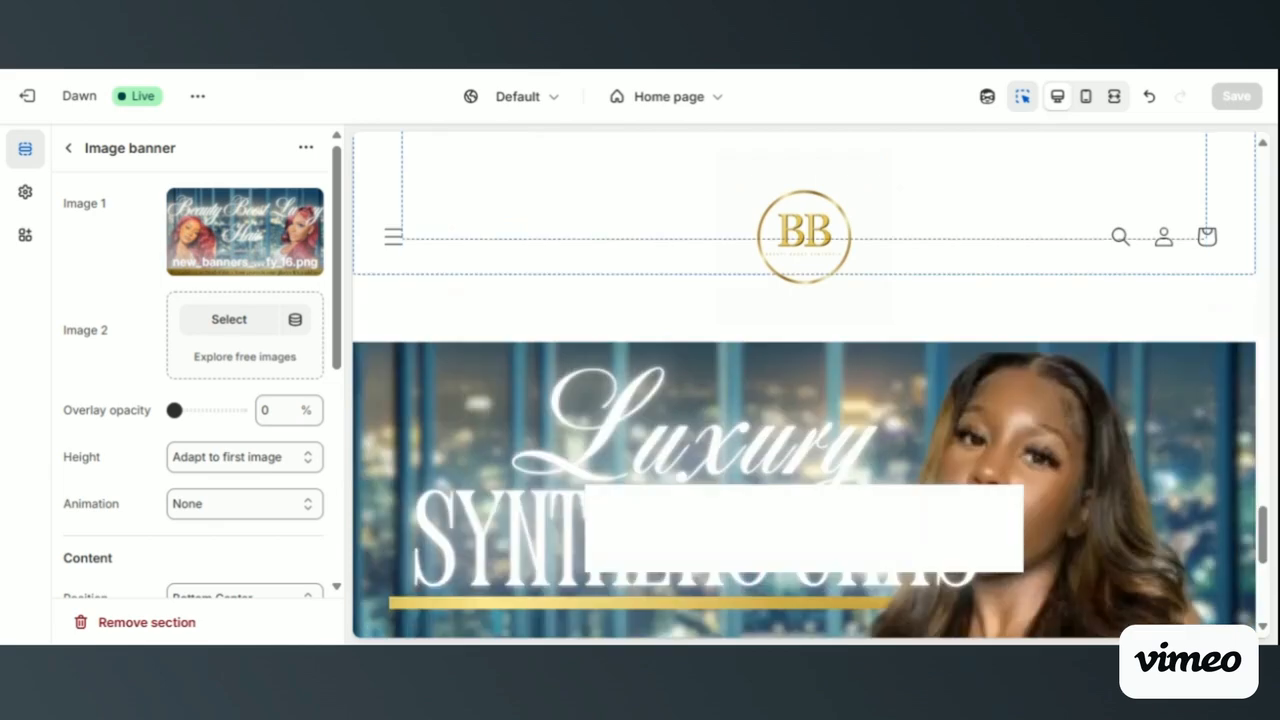
scroll(804, 450, "up", 2)
scroll(804, 450, "down", 3)
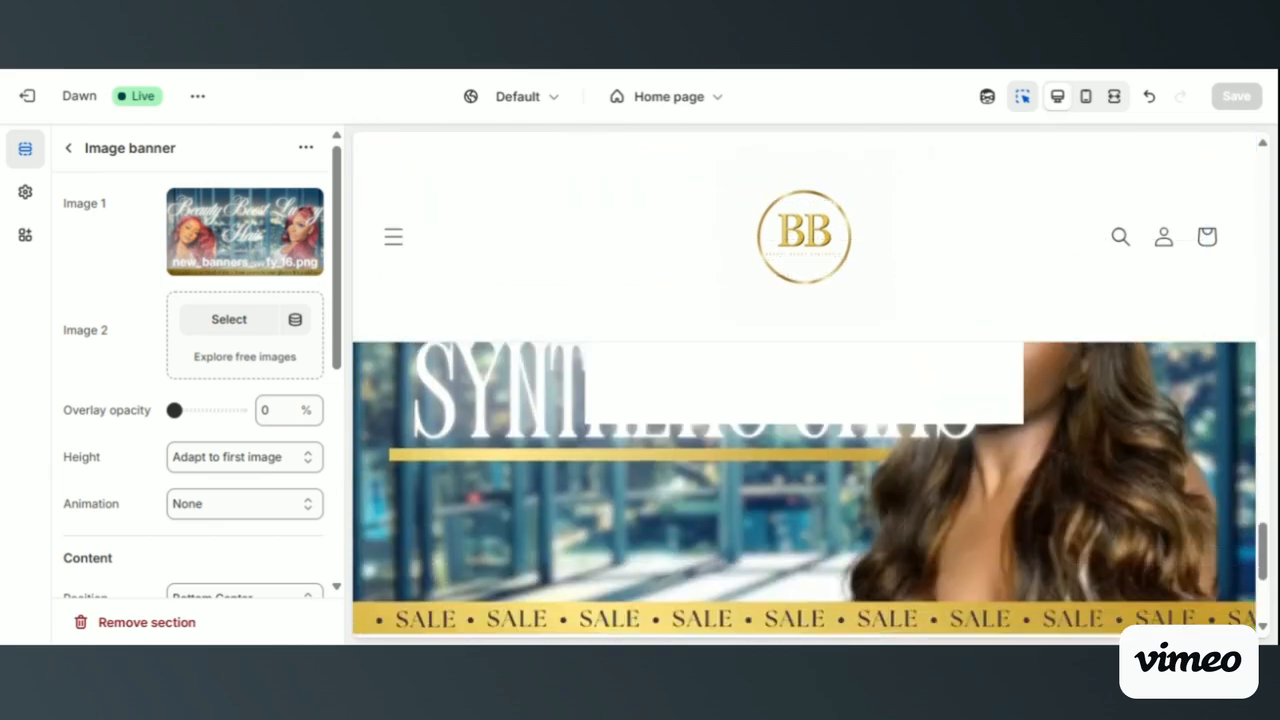
scroll(804, 450, "up", 3)
scroll(804, 450, "down", 3)
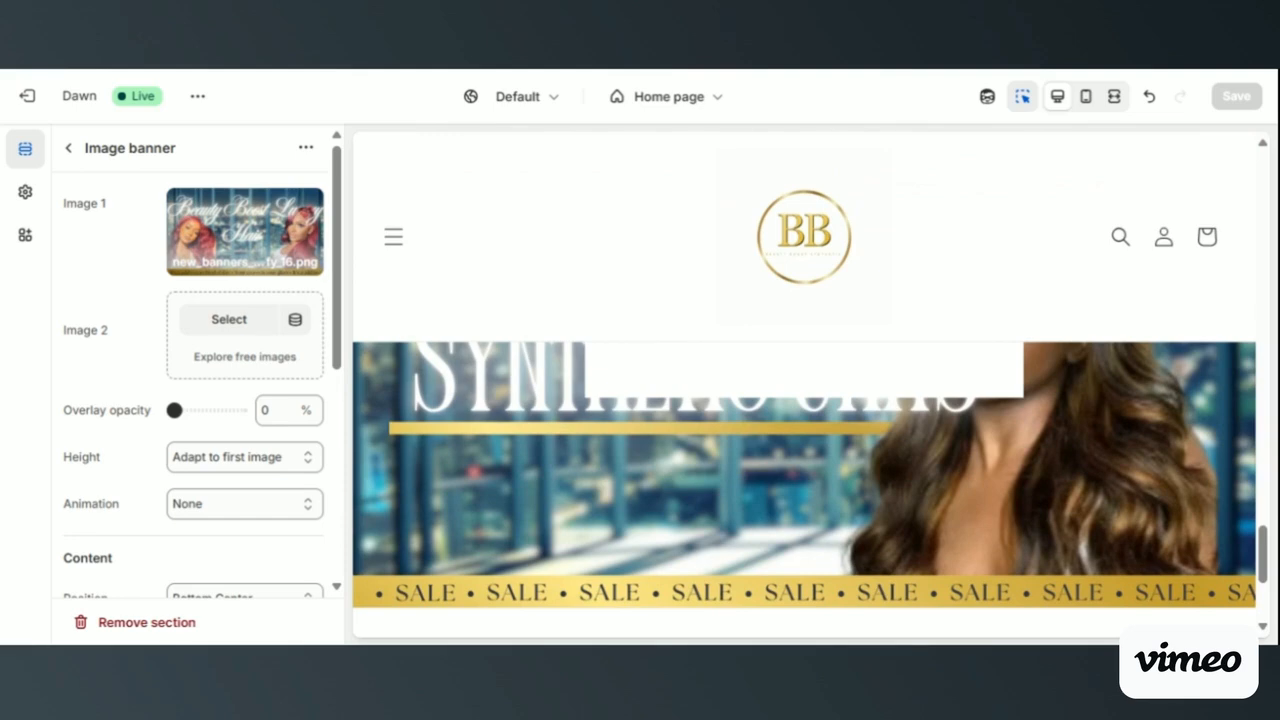
scroll(740, 470, "down", 1)
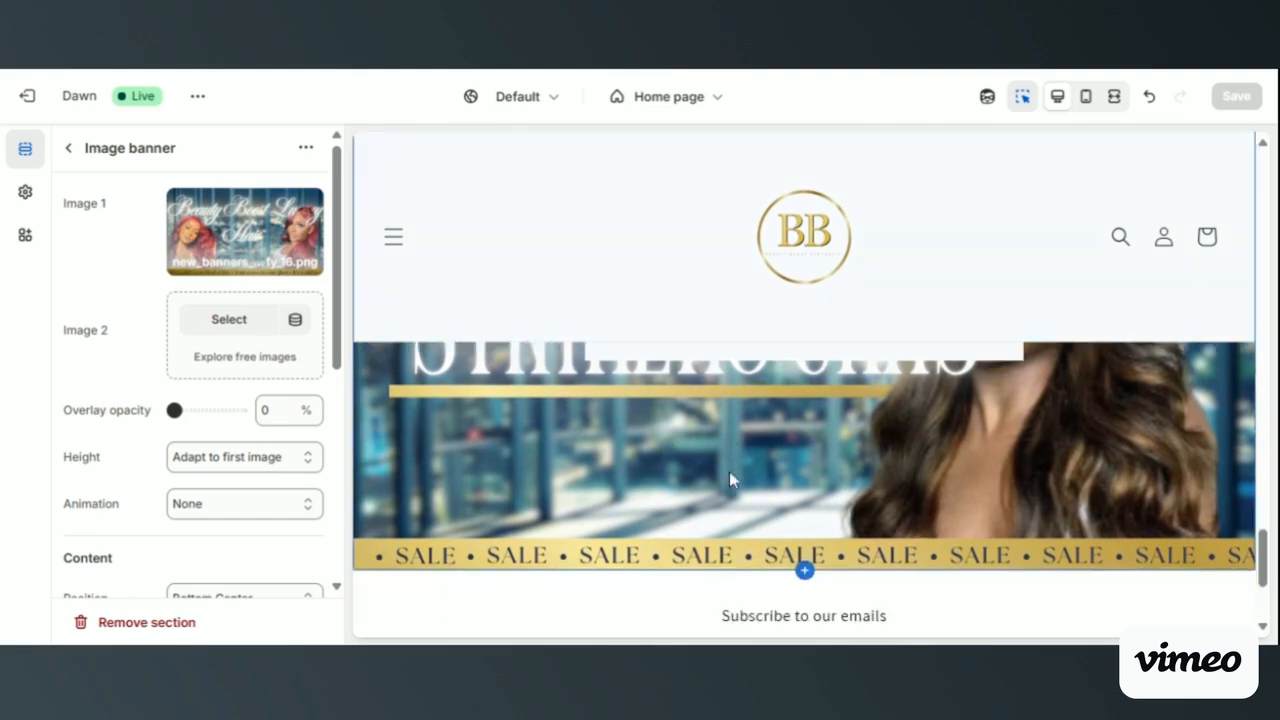
- Open the settings of the Luxury Synthetic Units image banner and turn off Container in its Content options
scroll(731, 474, "up", 3)
left_click(730, 473)
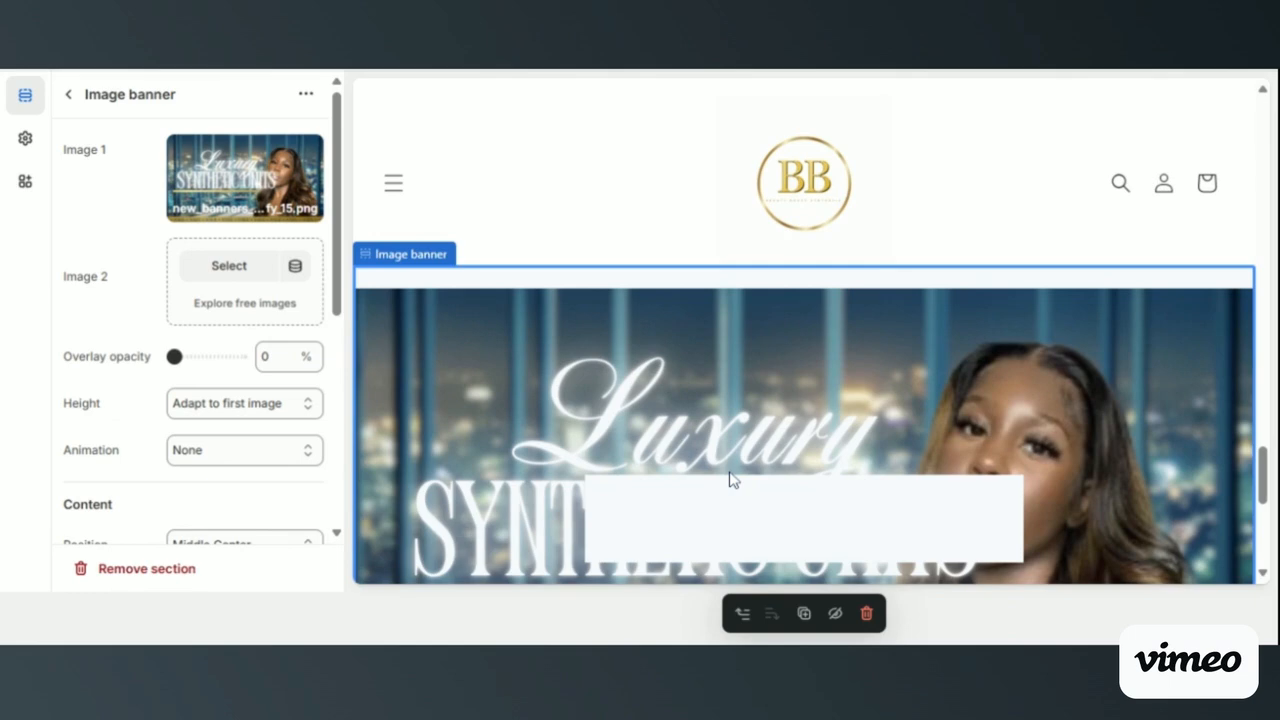
scroll(500, 420, "down", 1)
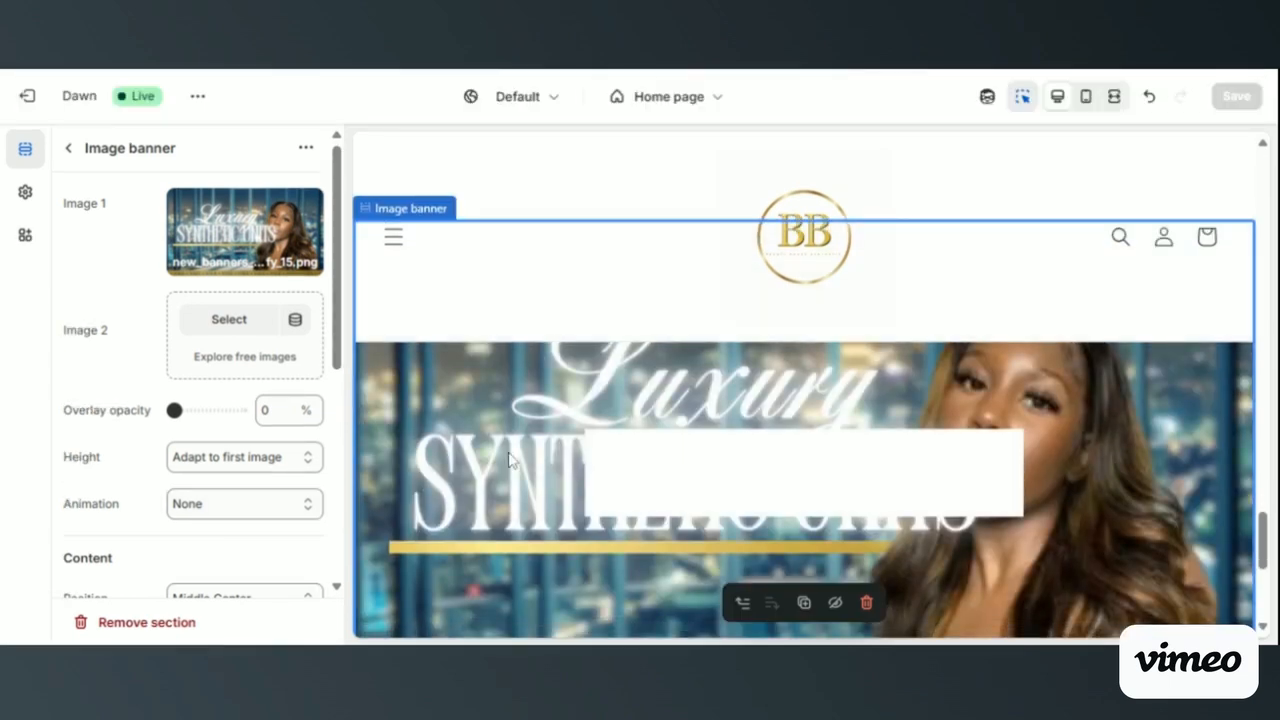
scroll(508, 452, "down", 1)
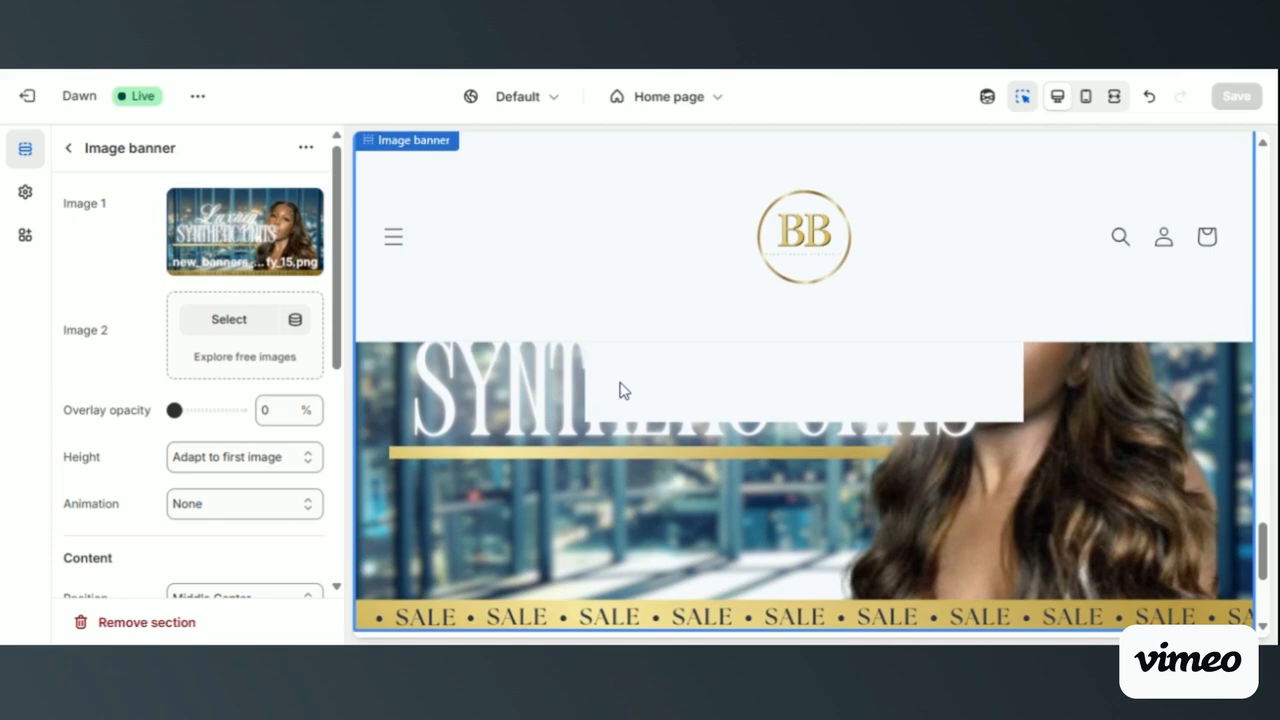
scroll(620, 389, "down", 1)
scroll(157, 523, "down", 3)
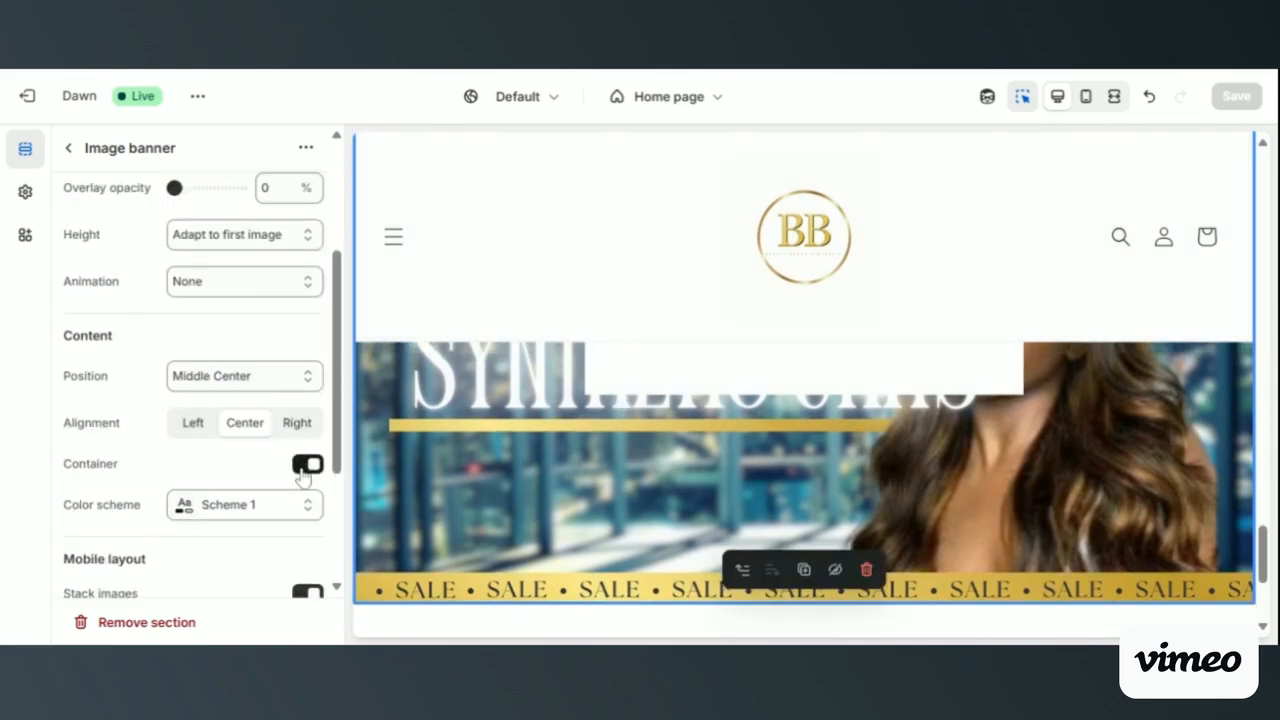
left_click(305, 466)
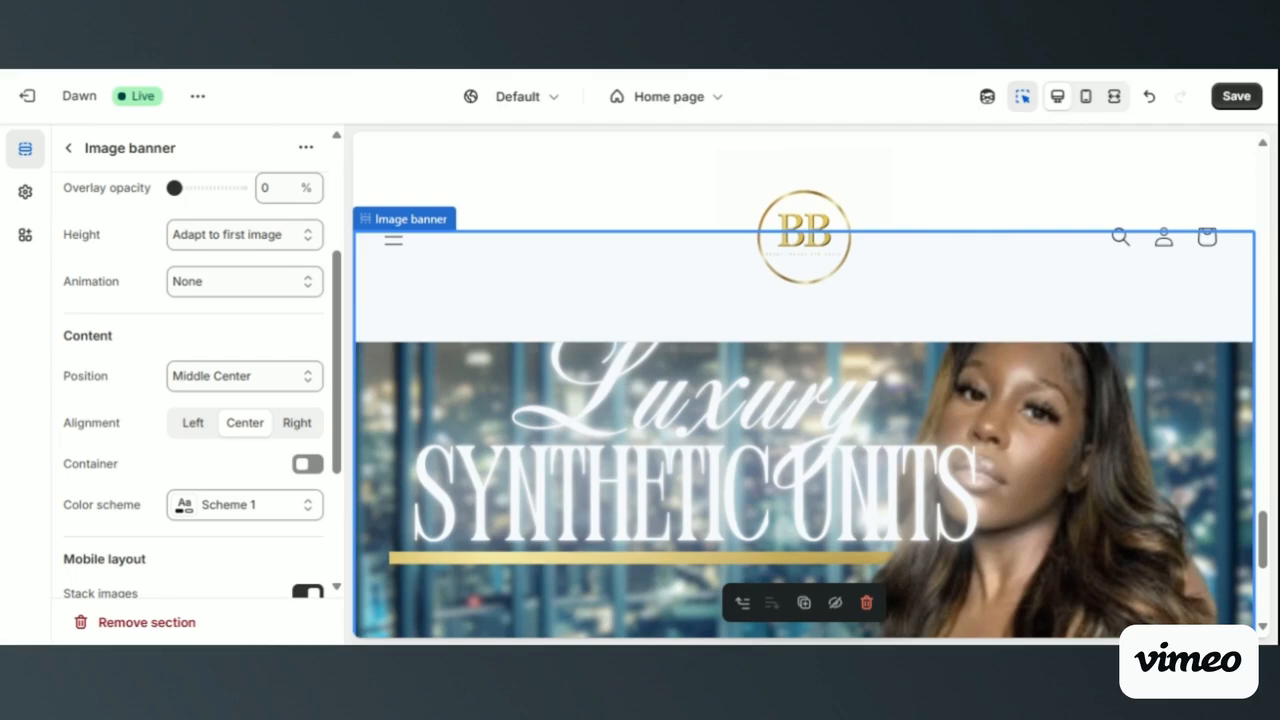
- Examine the Luxury Synthetic Units banner in the preview and review its Content and Mobile layout settings
scroll(752, 505, "down", 1)
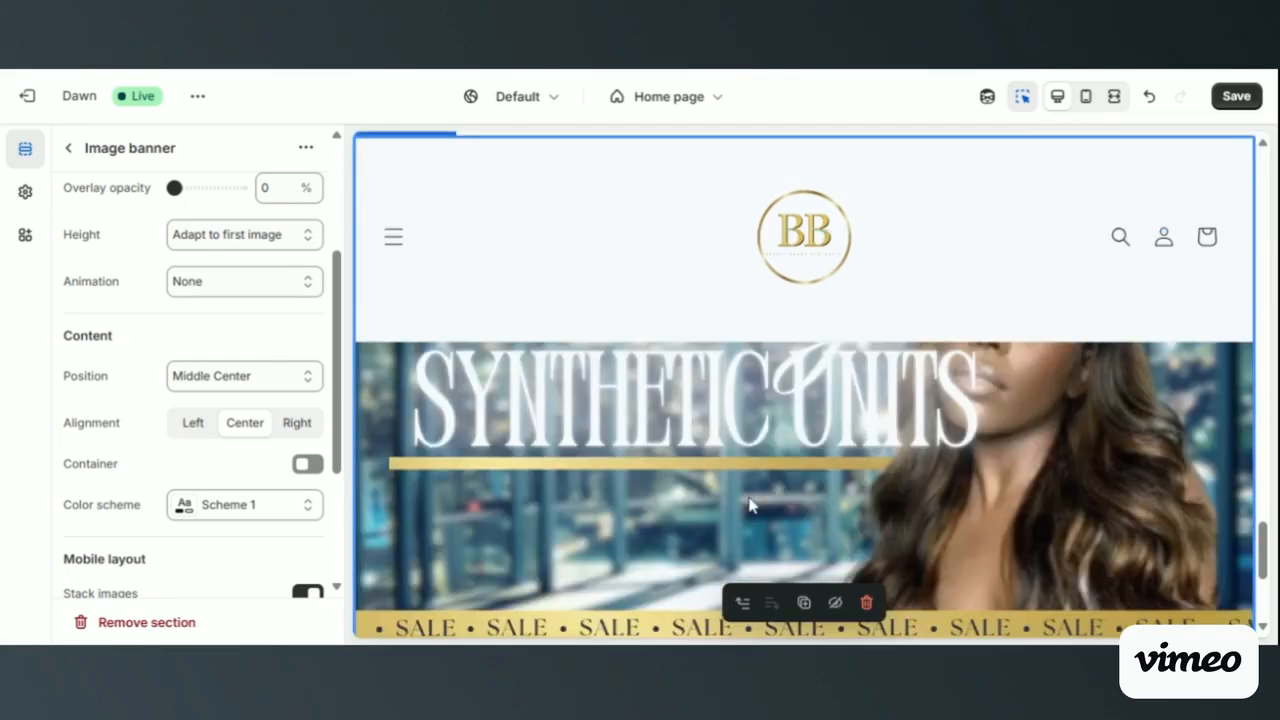
scroll(752, 505, "down", 1)
scroll(752, 505, "up", 1)
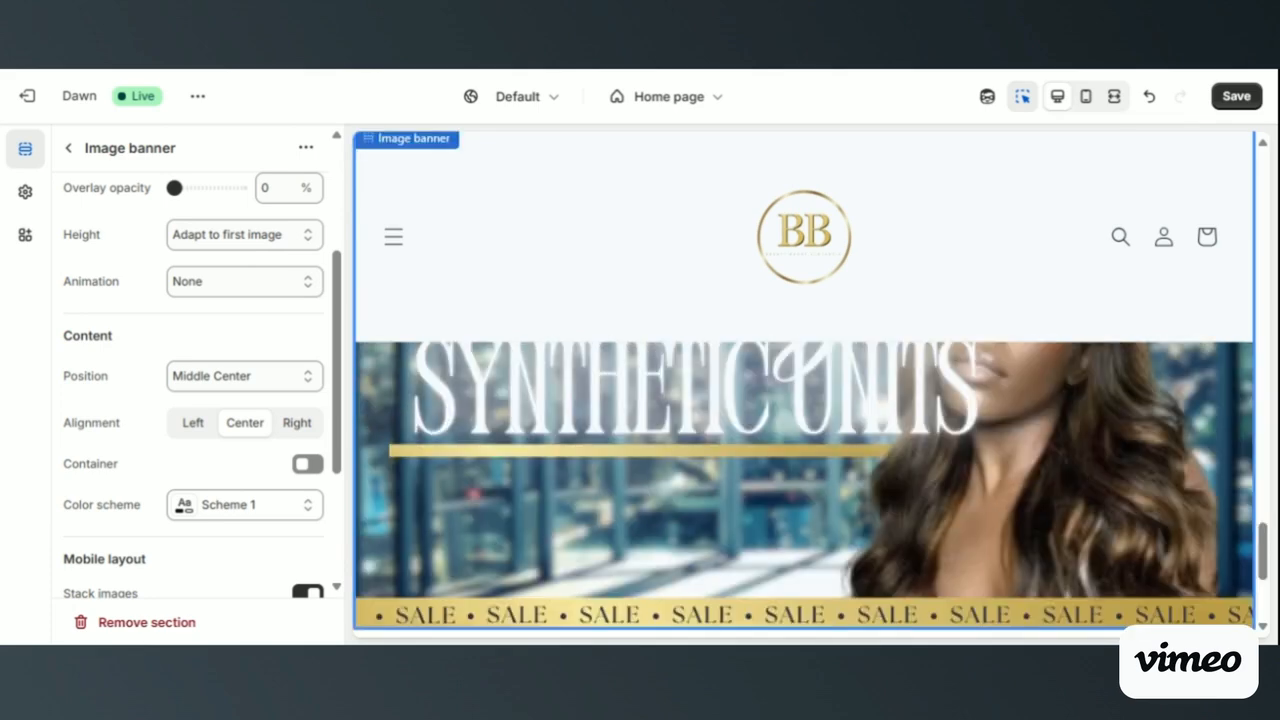
scroll(804, 485, "down", 2)
scroll(804, 485, "up", 2)
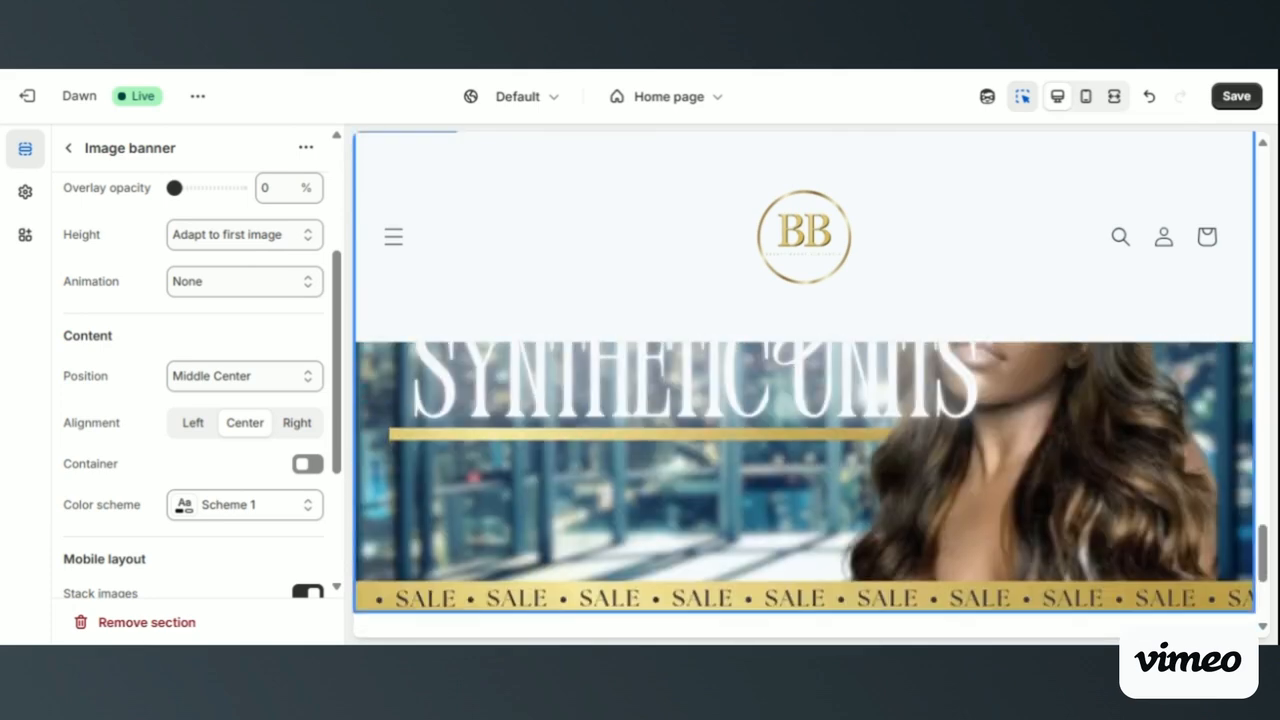
scroll(263, 408, "down", 3)
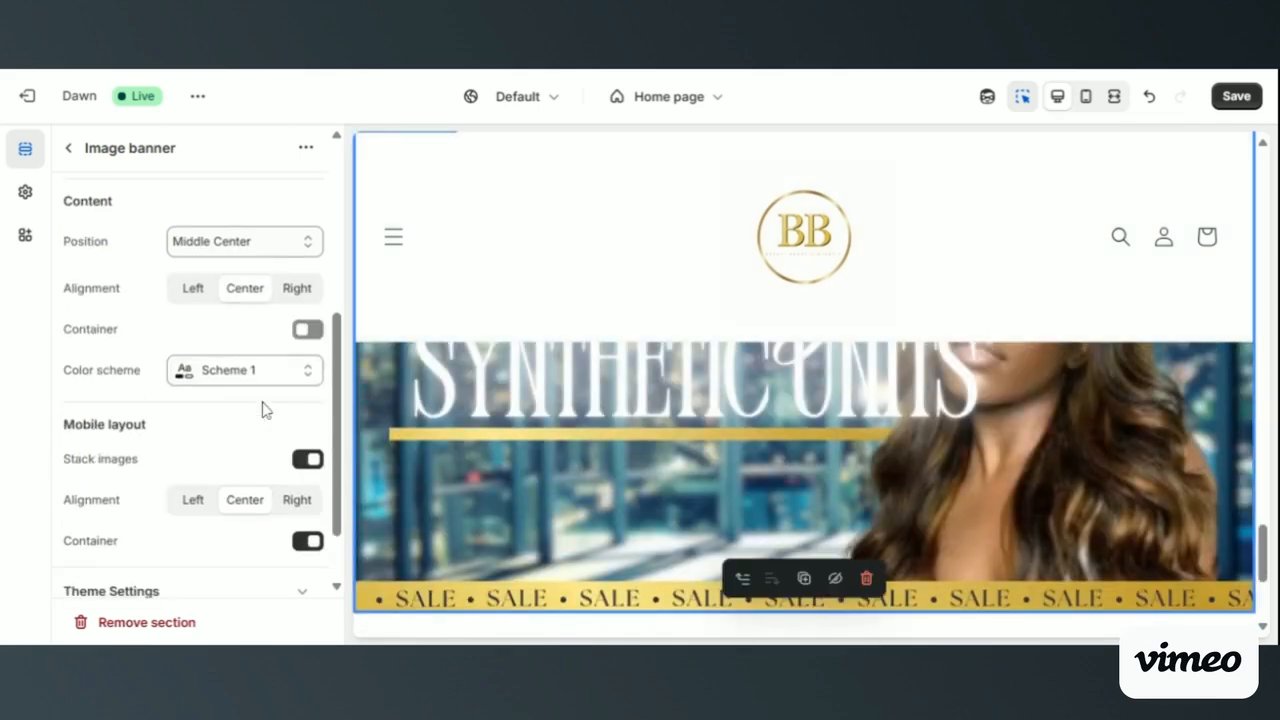
scroll(553, 452, "down", 2)
scroll(553, 452, "up", 3)
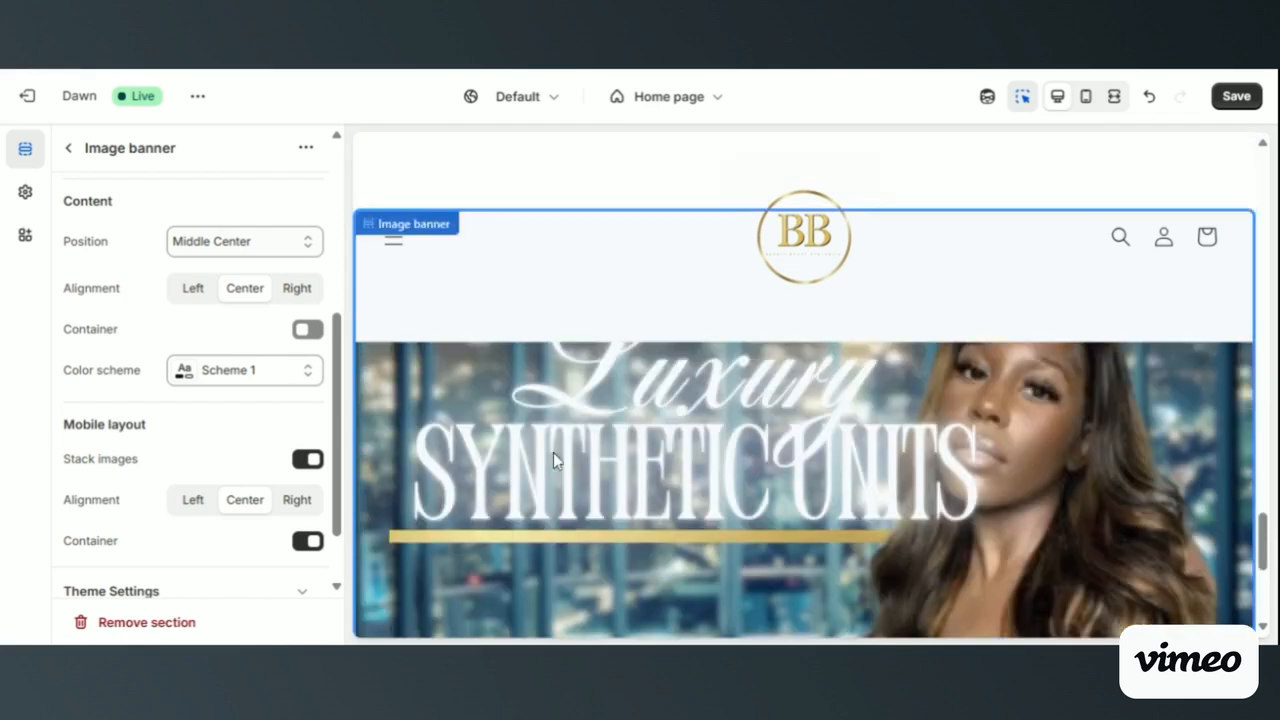
- Review the Luxury Synthetic Units banner's settings and try its Overlay opacity, leaving it at 0%
scroll(251, 466, "down", 2)
scroll(251, 466, "up", 4)
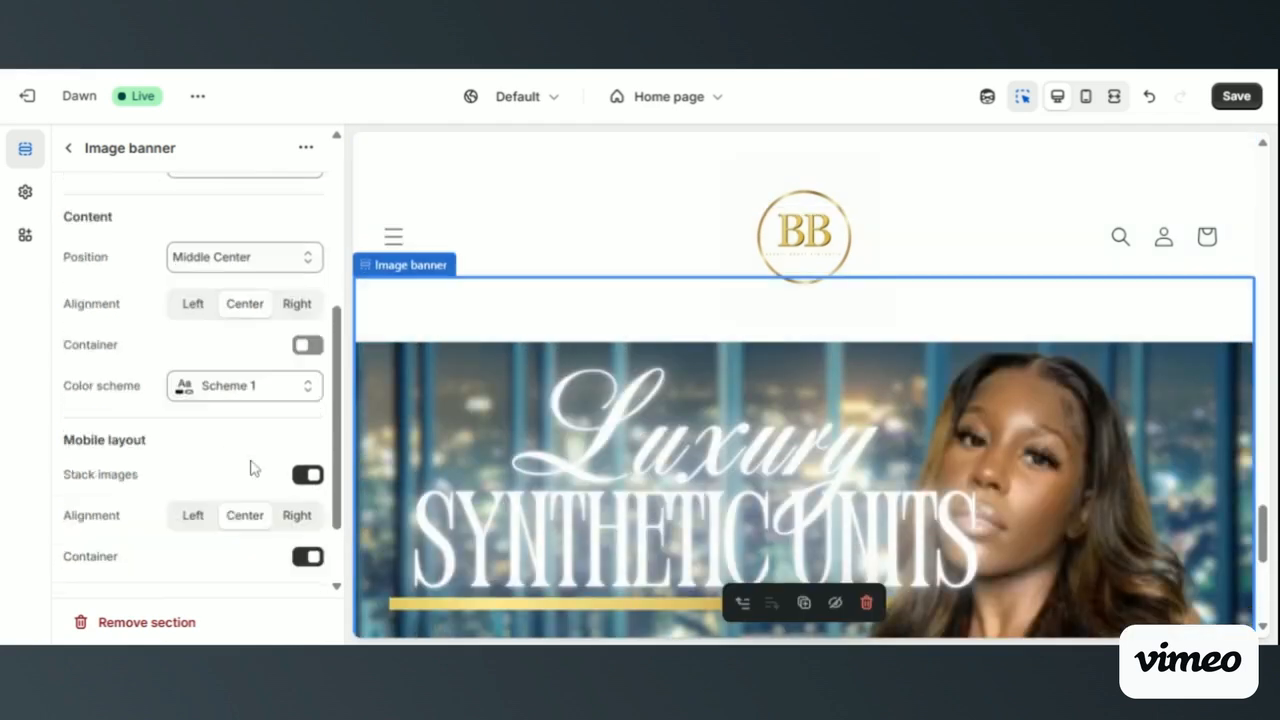
scroll(194, 429, "down", 1)
scroll(192, 432, "up", 4)
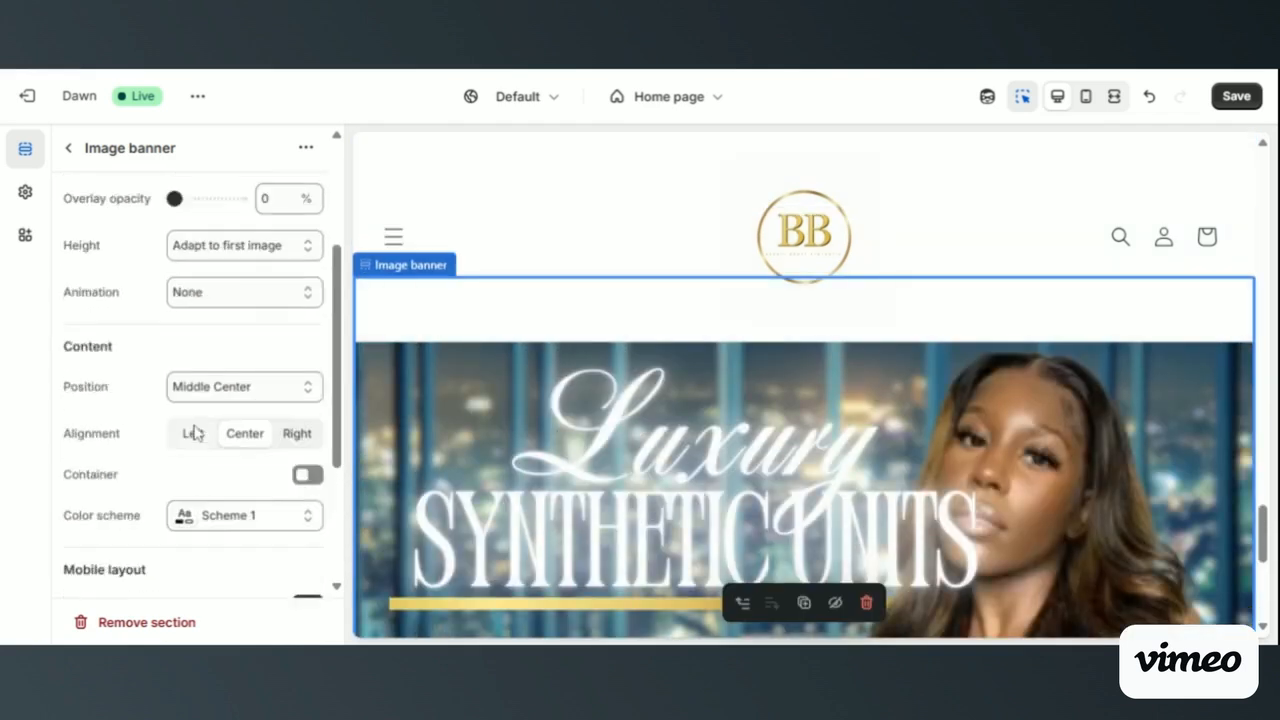
left_click(174, 317)
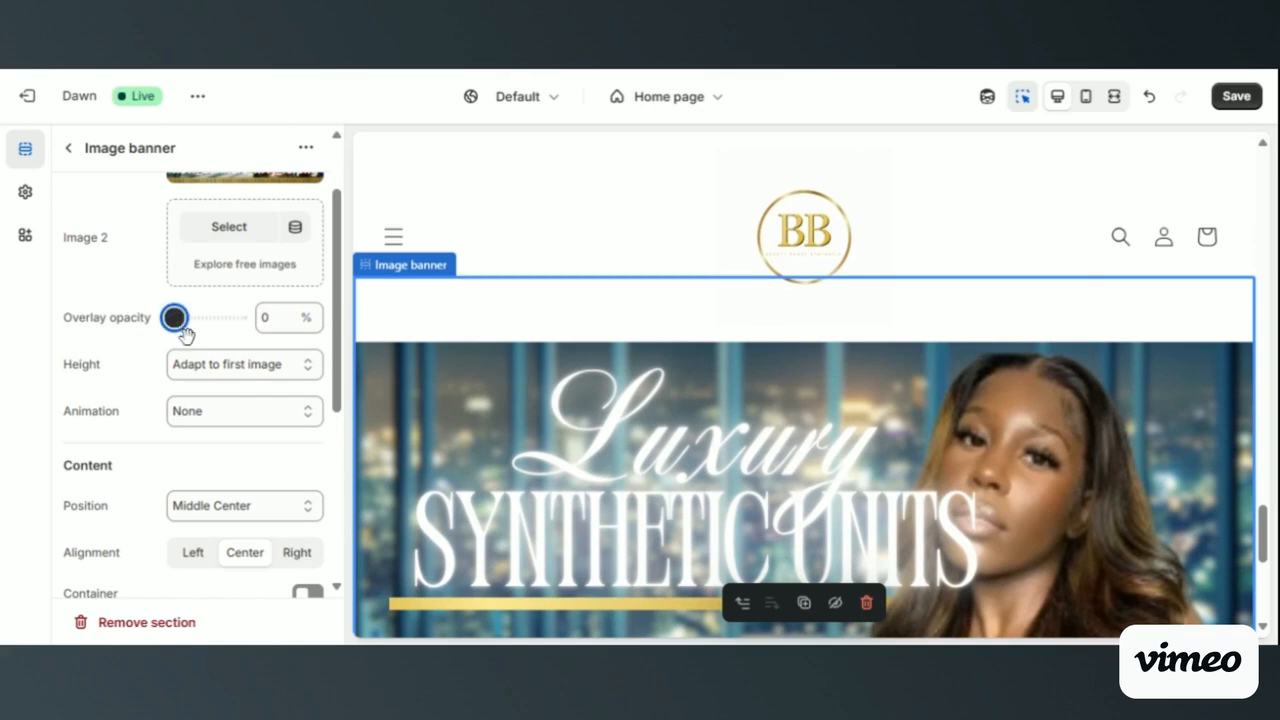
left_click_drag(184, 327, 148, 328)
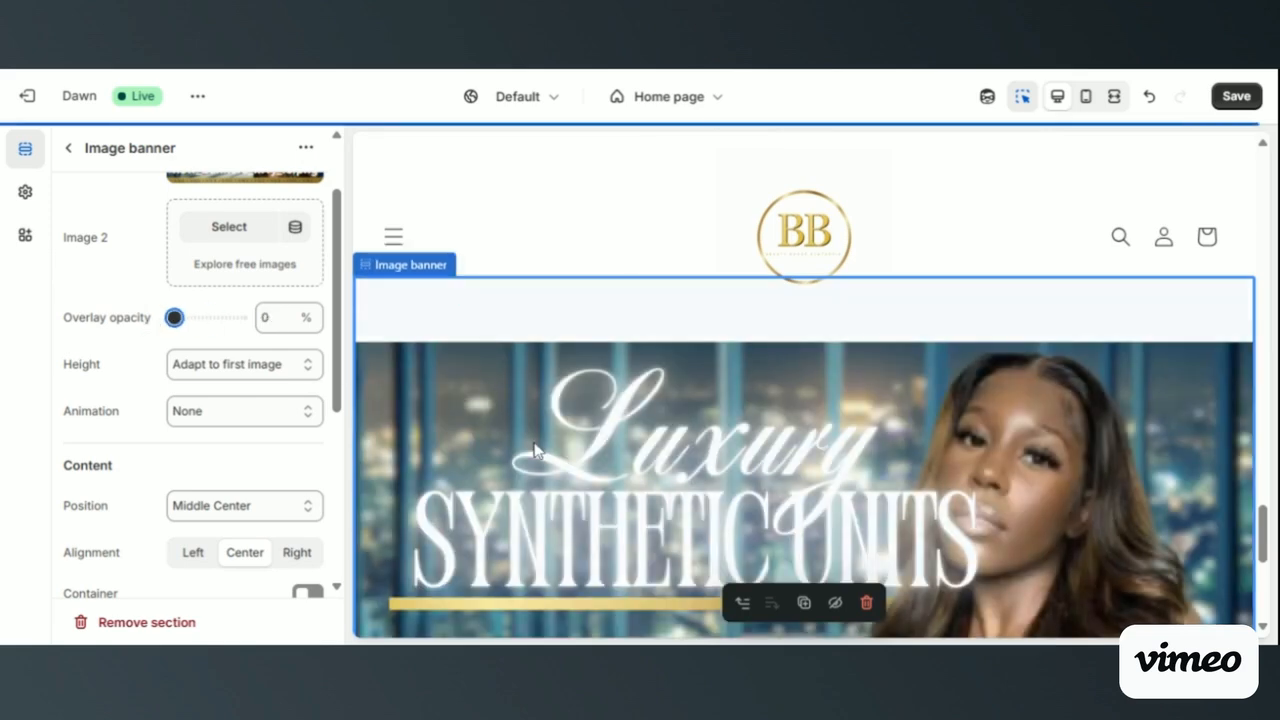
- Set the Luxury Synthetic Units banner's Animation to the fixed background option
scroll(540, 428, "down", 1)
scroll(540, 428, "down", 2)
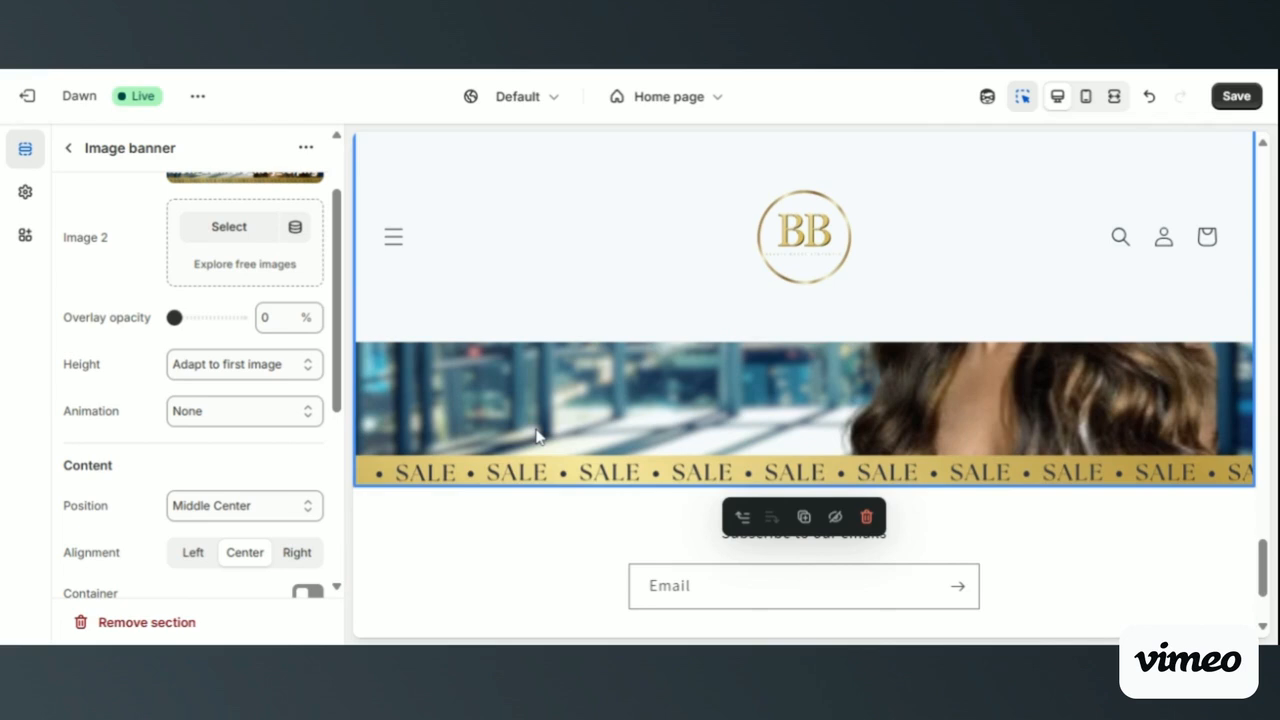
left_click(273, 426)
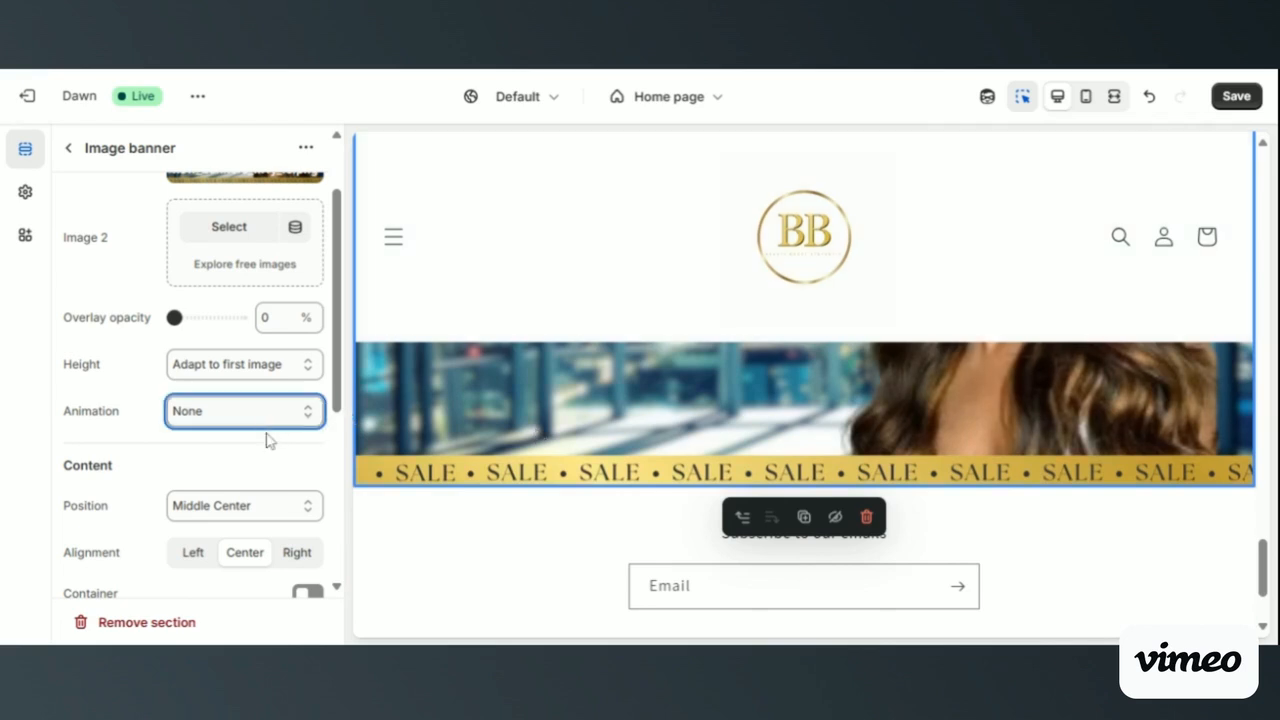
left_click(258, 493)
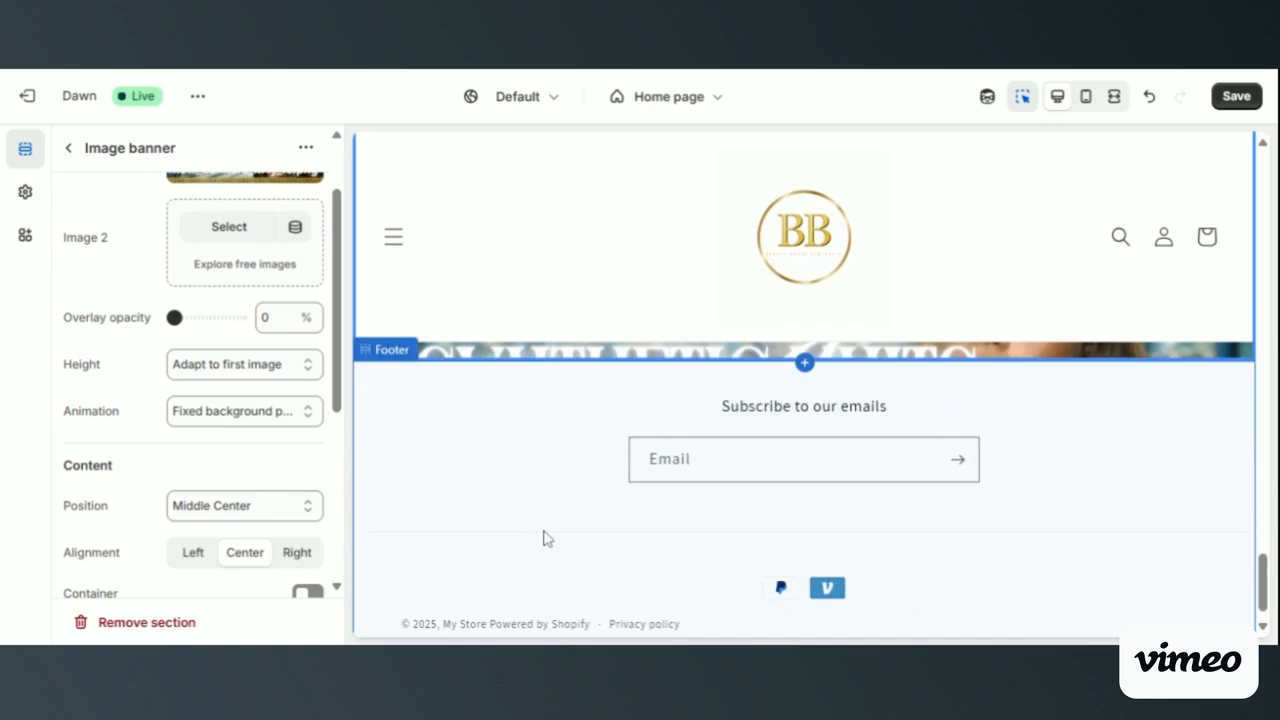
- Examine the home page preview from the footer up to the top banner and back to judge the lower banner's scrolling animation
scroll(547, 539, "up", 7)
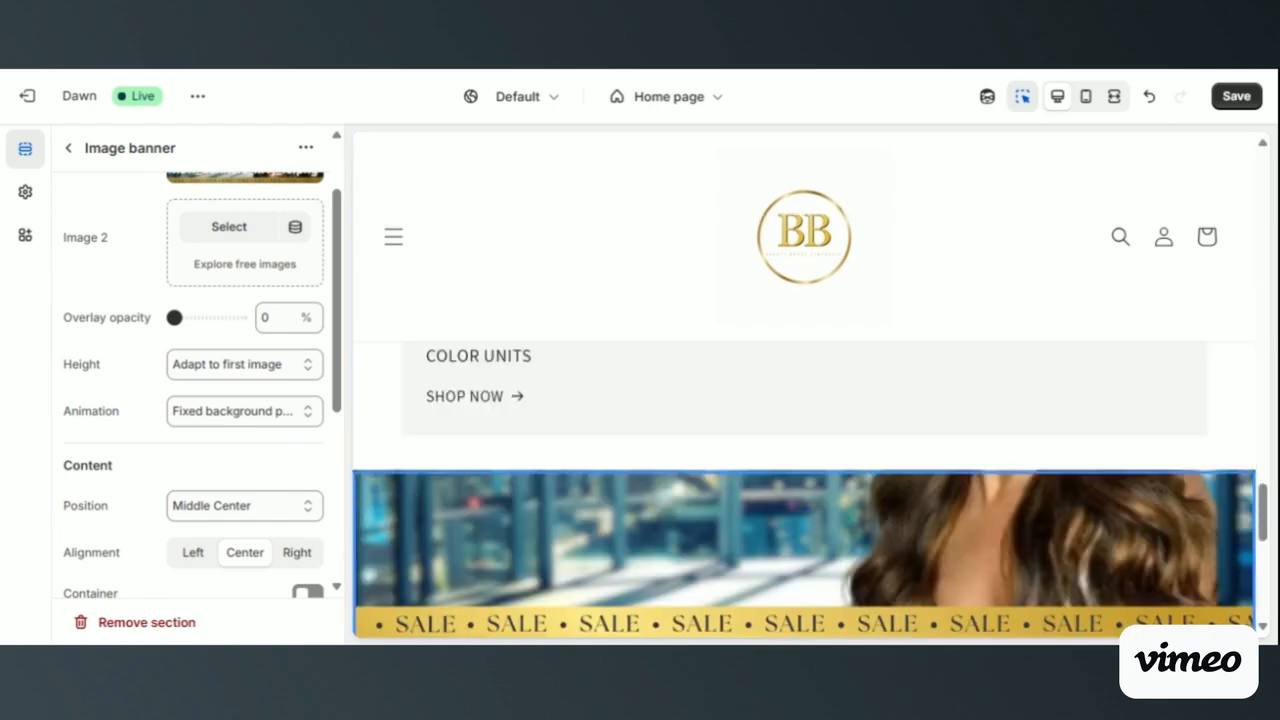
scroll(805, 490, "up", 5)
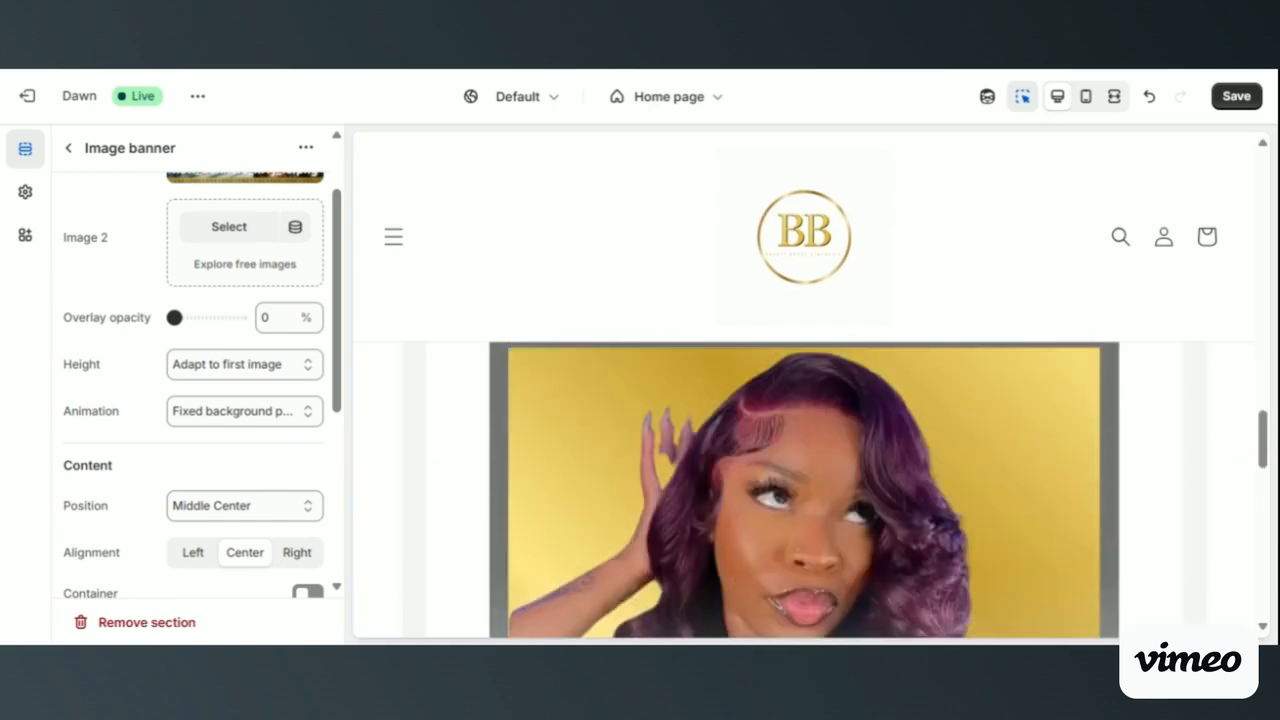
scroll(805, 490, "up", 6)
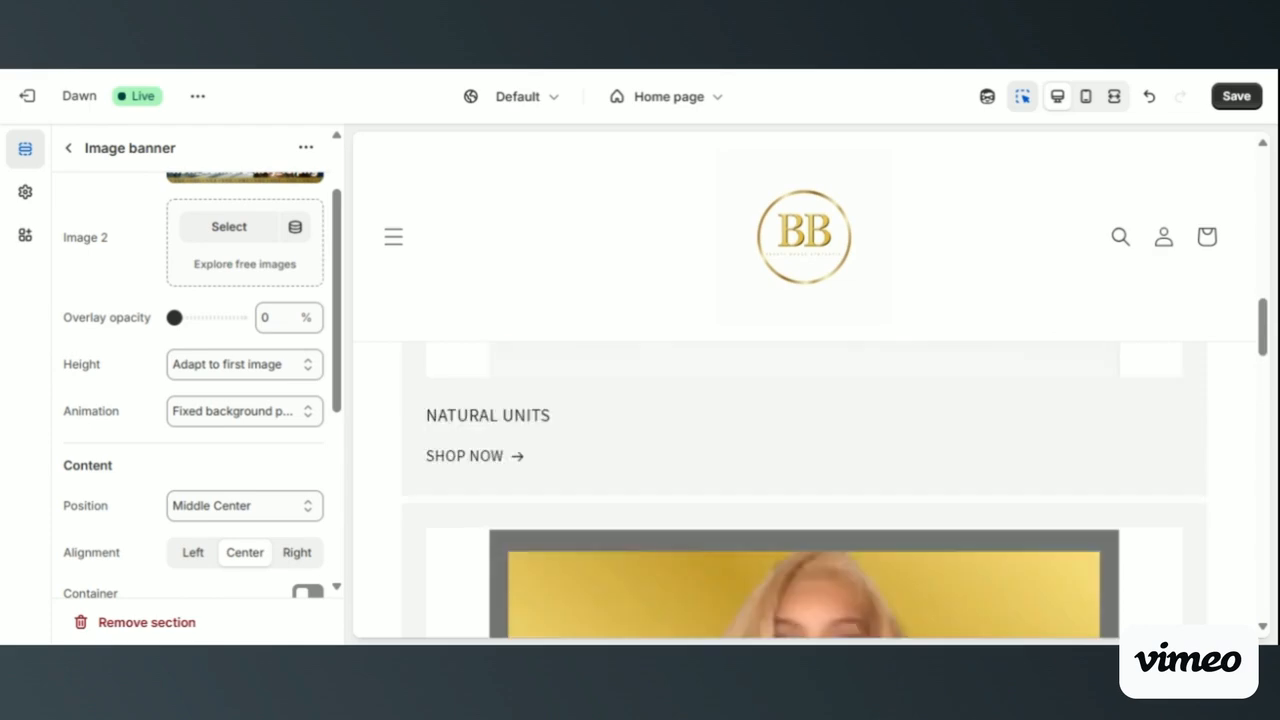
scroll(805, 490, "up", 3)
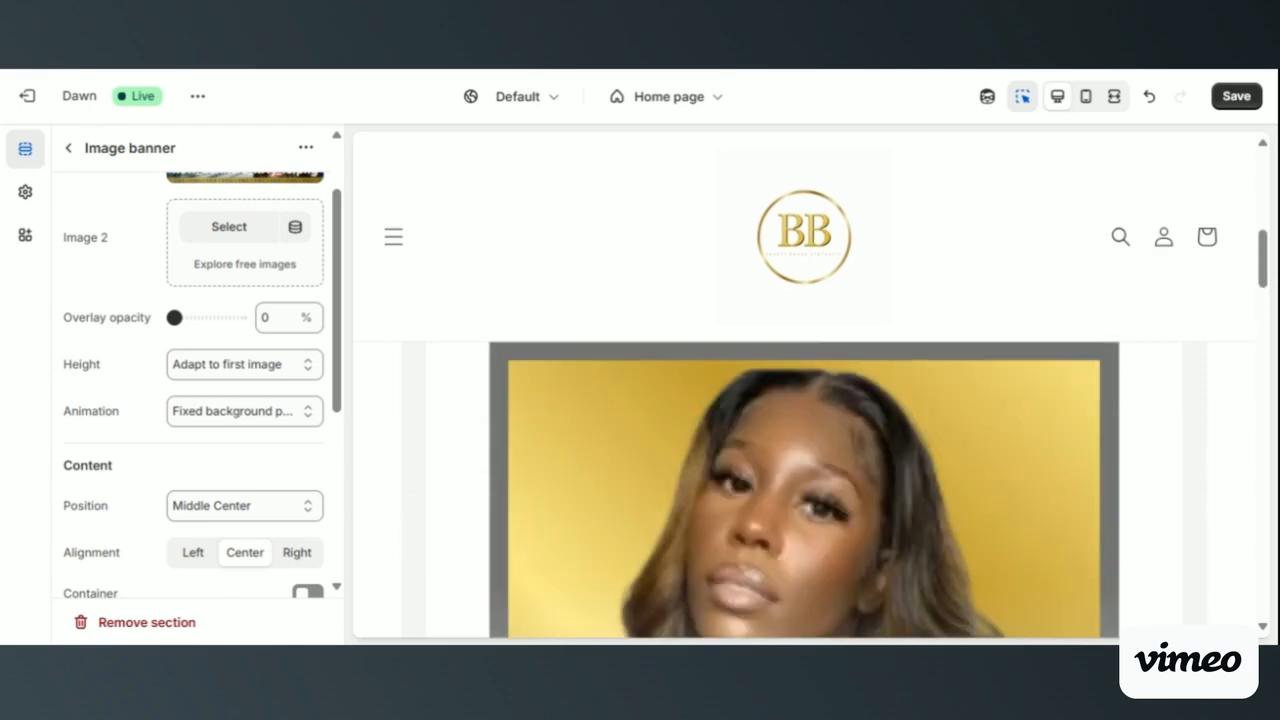
scroll(805, 490, "up", 3)
scroll(805, 490, "down", 6)
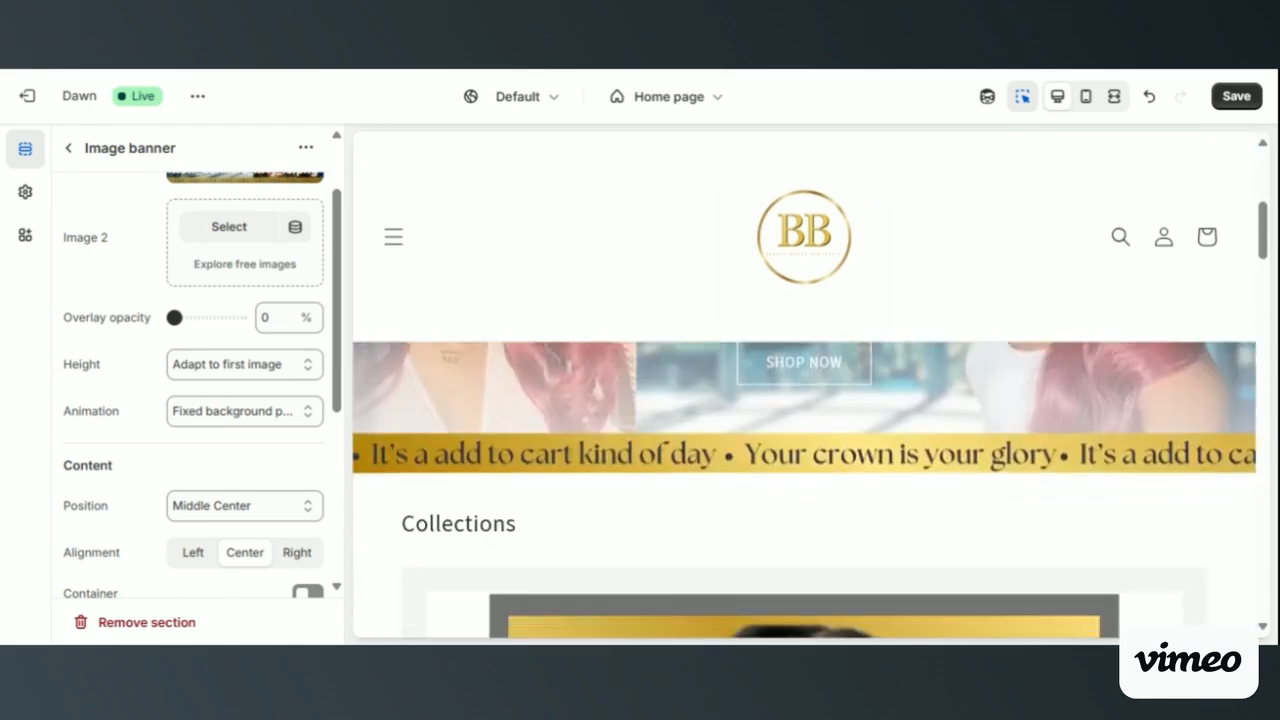
scroll(805, 490, "down", 6)
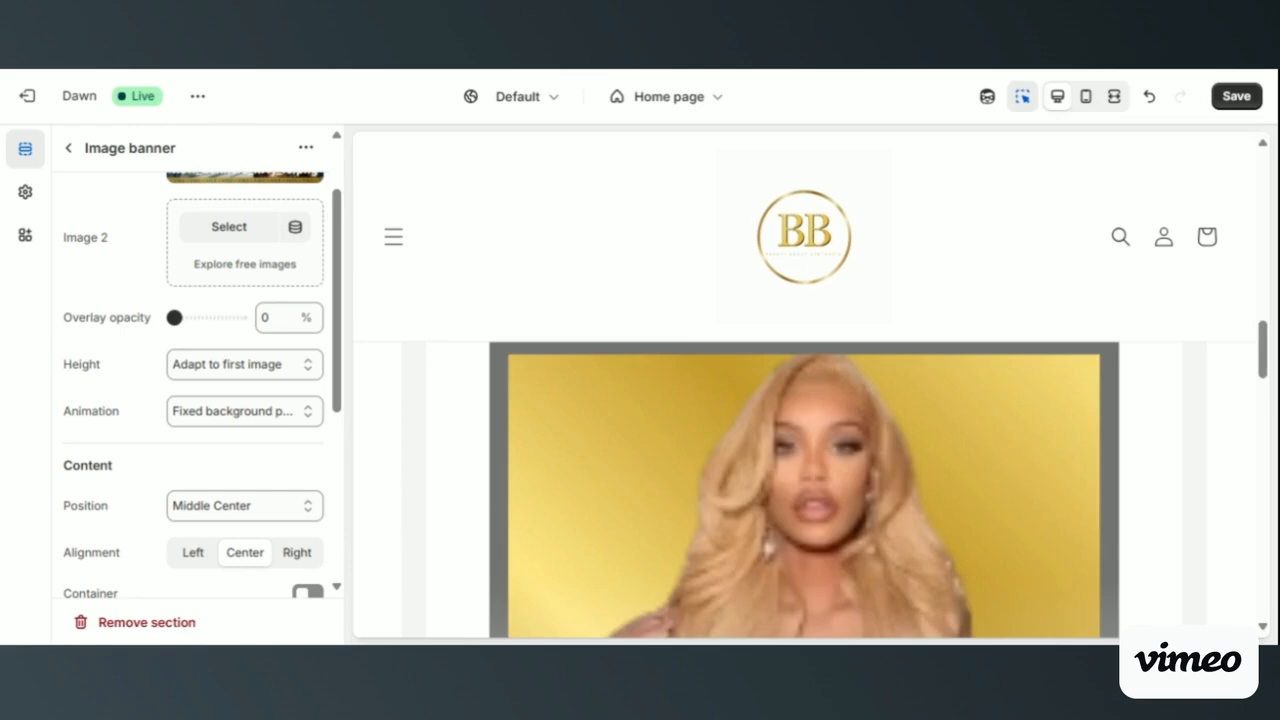
scroll(805, 490, "down", 6)
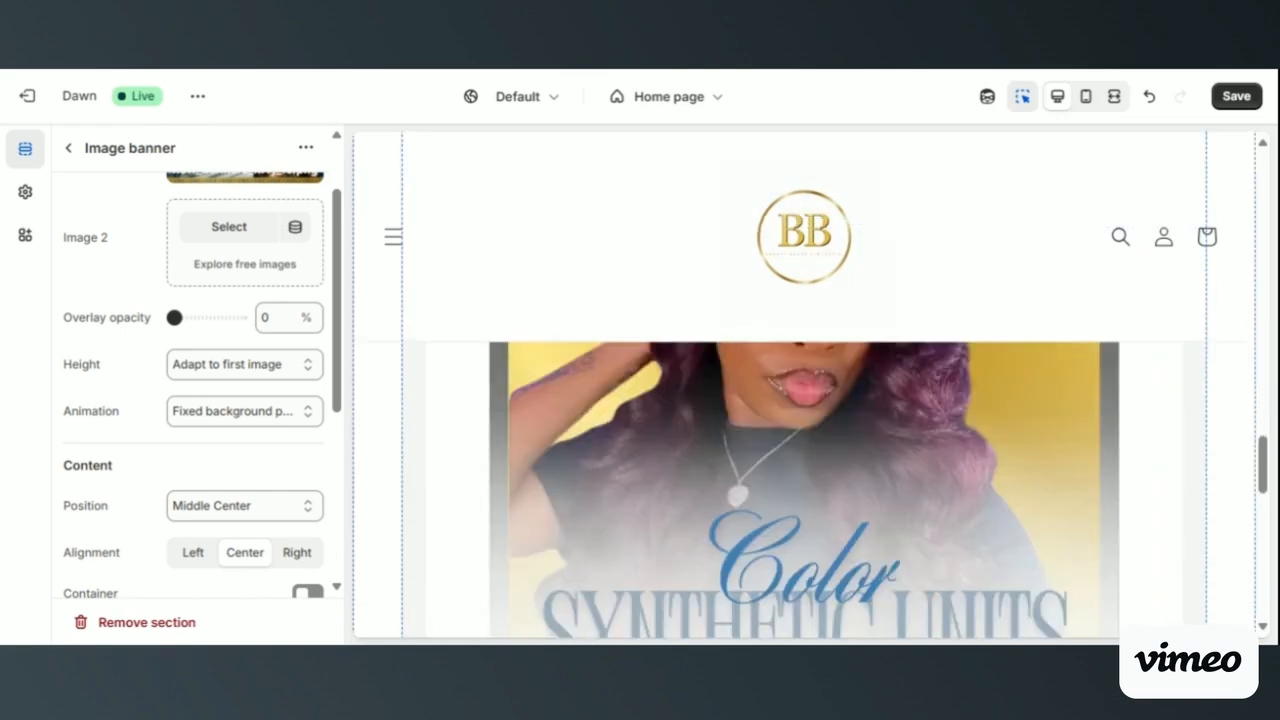
scroll(563, 474, "down", 5)
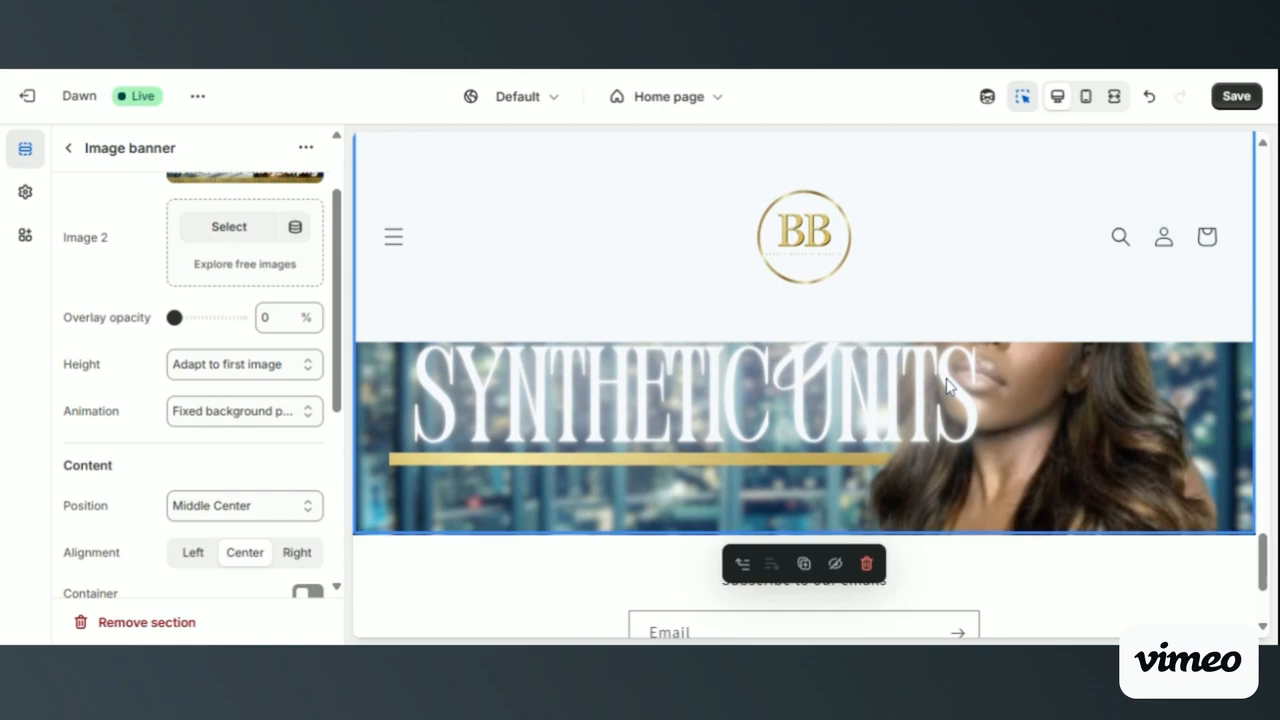
- Examine how the lower banner's fixed background behaves between the collection cards and the email signup
scroll(948, 386, "up", 1)
scroll(948, 386, "up", 1)
scroll(948, 386, "down", 4)
scroll(948, 386, "up", 5)
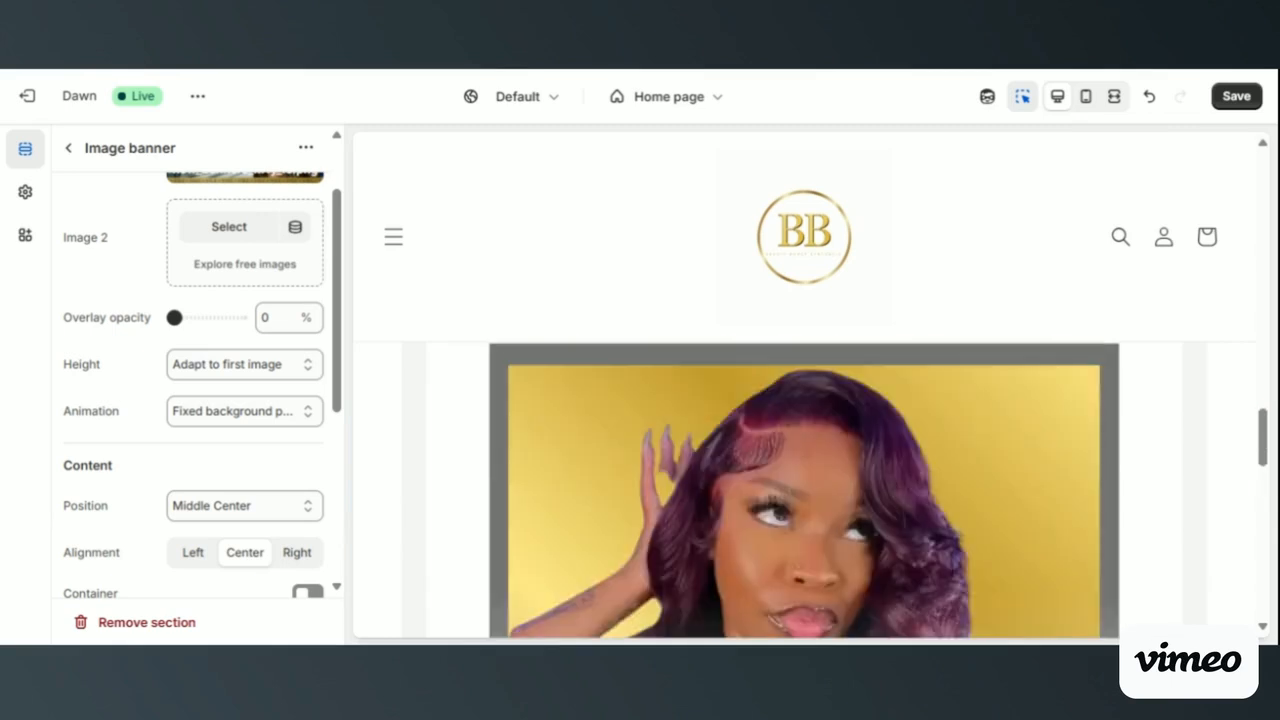
scroll(948, 386, "up", 4)
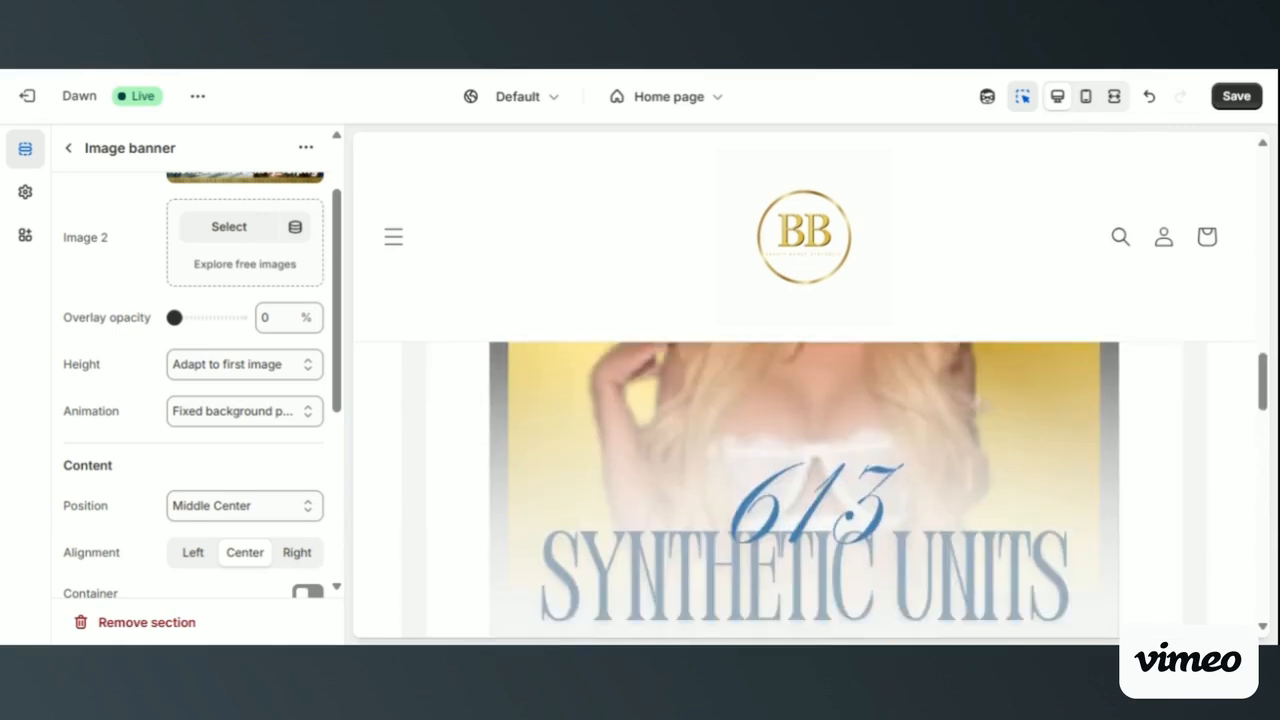
scroll(948, 386, "down", 4)
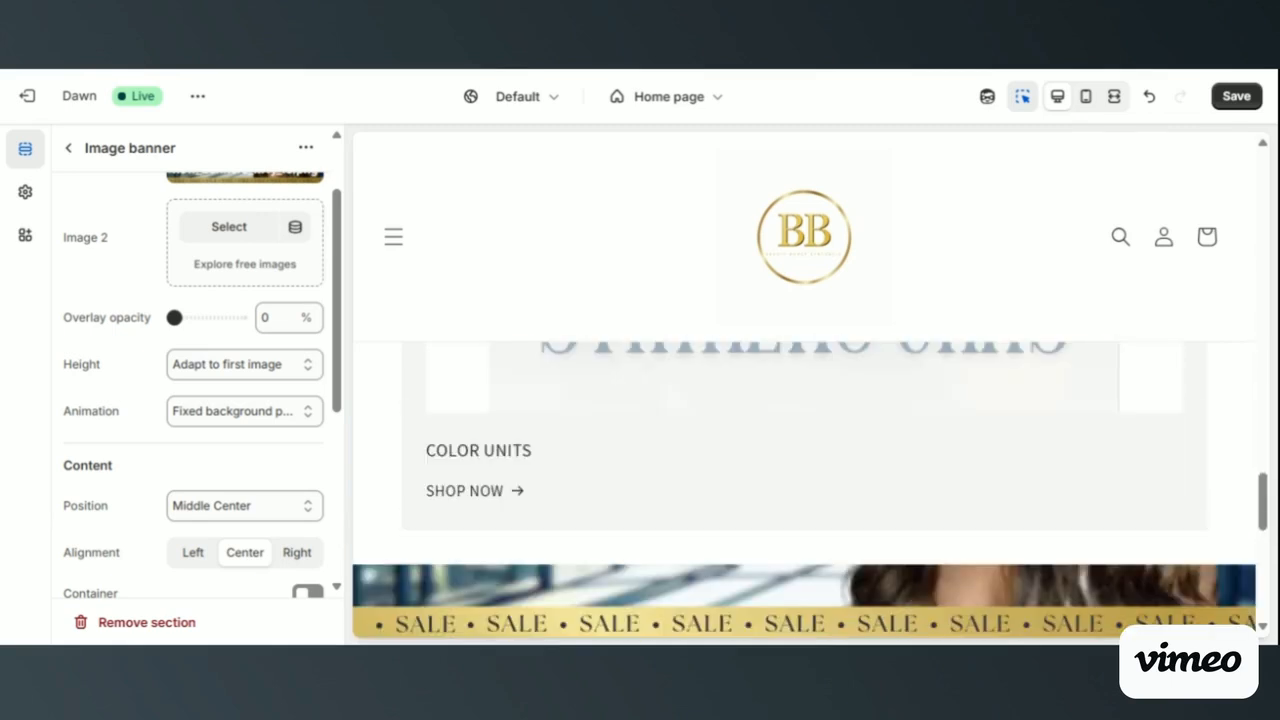
scroll(948, 386, "down", 3)
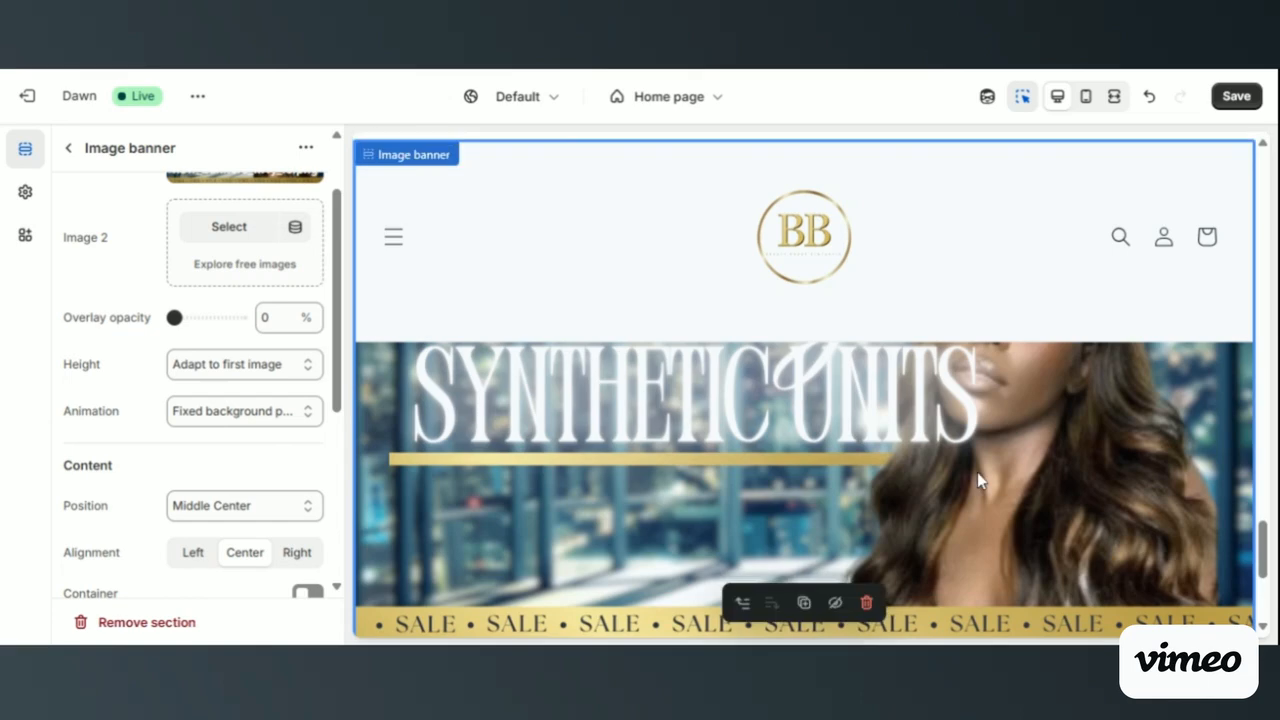
scroll(977, 472, "down", 3)
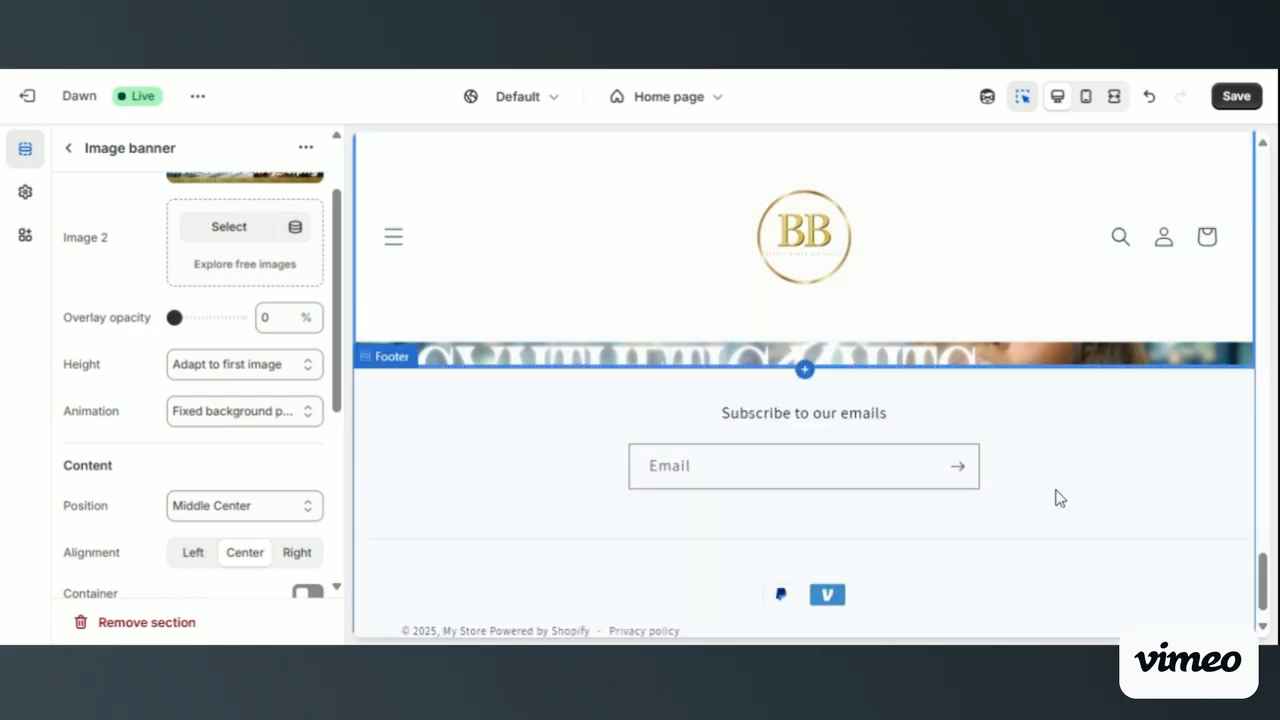
scroll(1057, 497, "up", 4)
scroll(1060, 498, "down", 3)
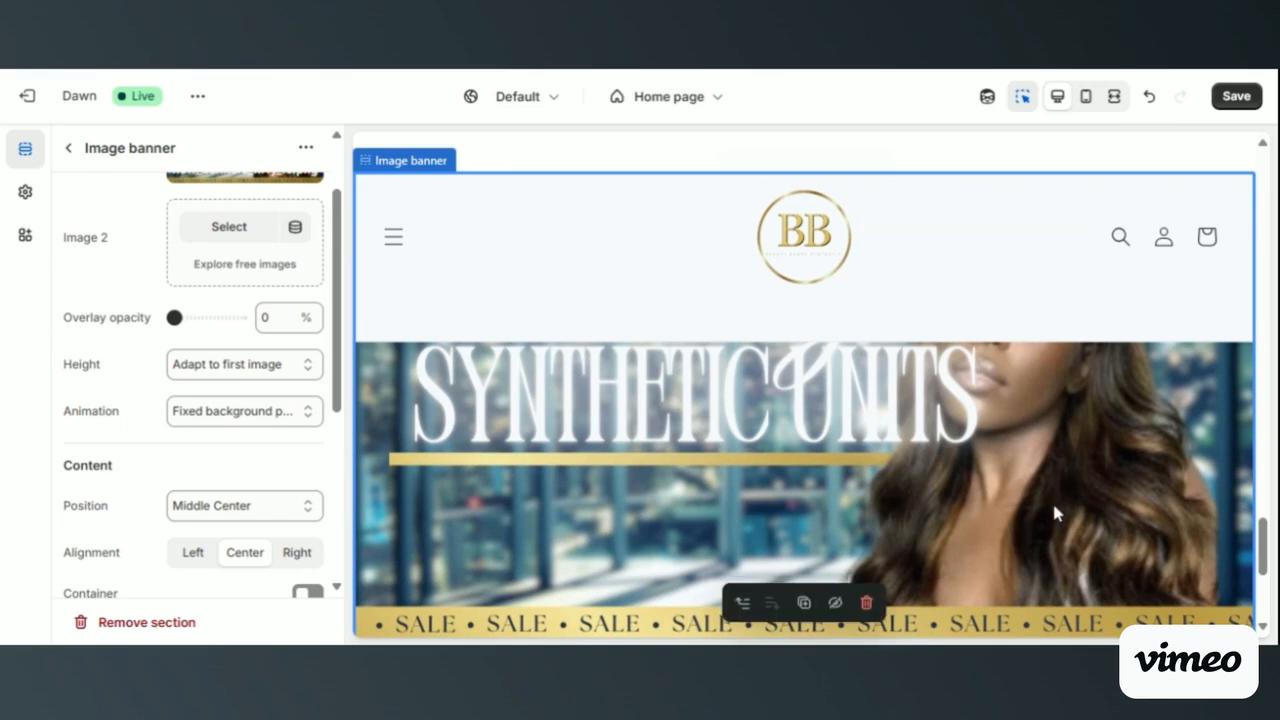
- Try the Ambient movement animation on the lower banner, return it to the fixed background option and check the Animation choices again
left_click(206, 418)
left_click(197, 434)
left_click(262, 424)
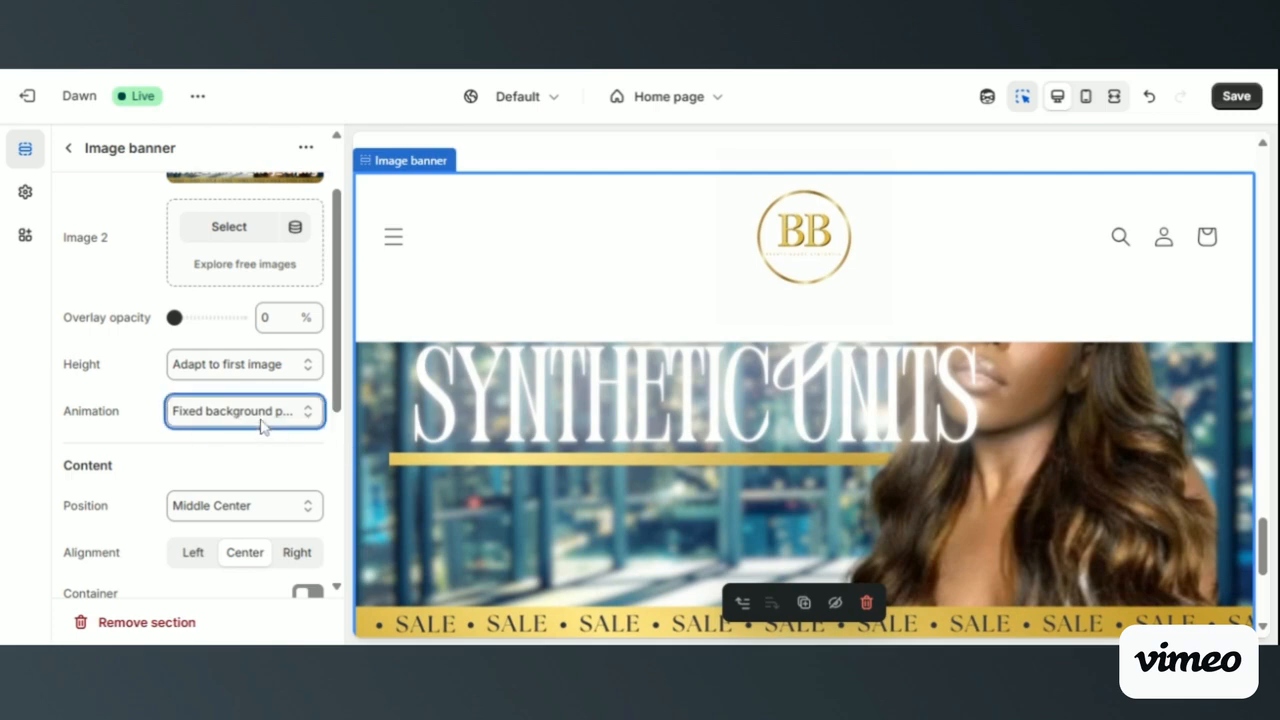
left_click(229, 522)
left_click(249, 462)
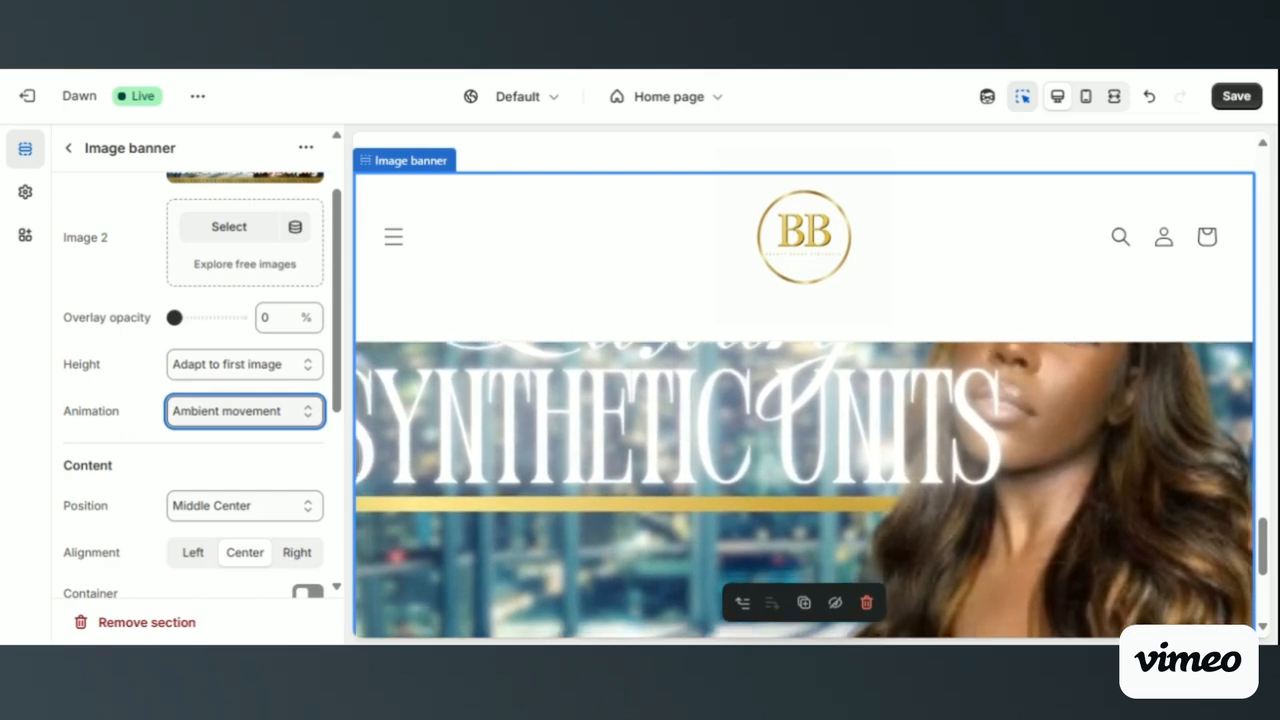
key("Down")
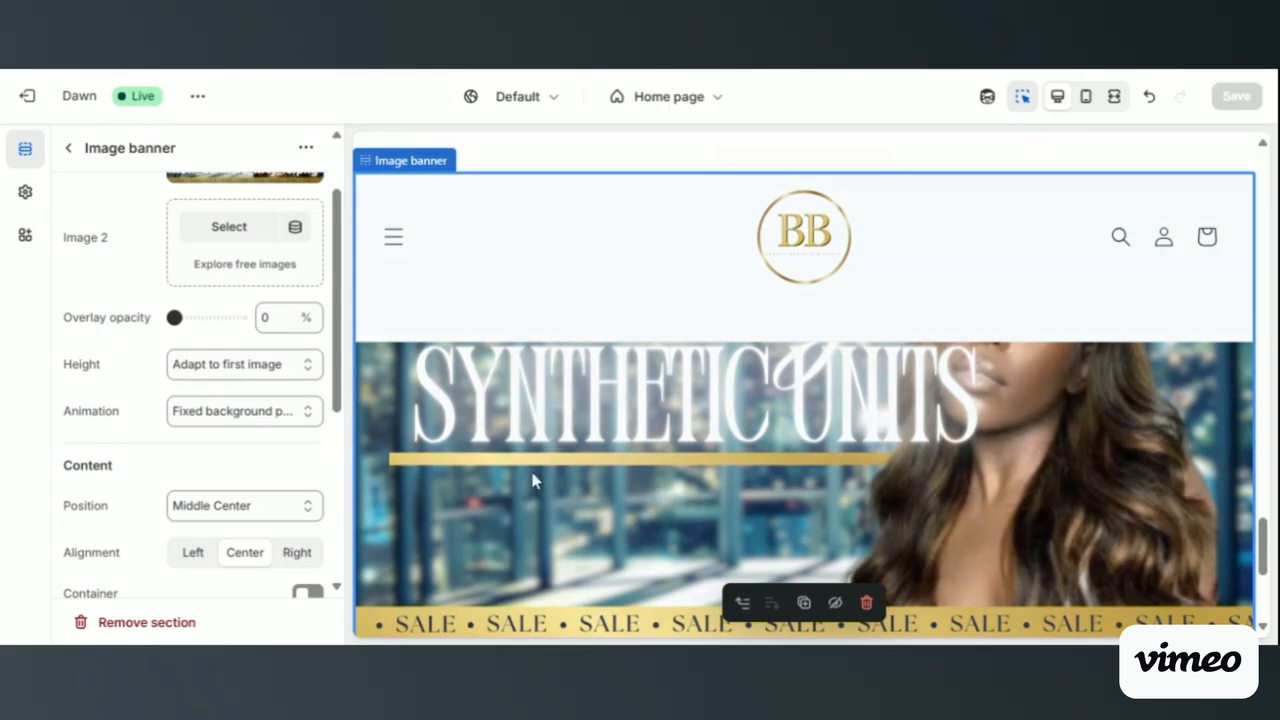
left_click(270, 418)
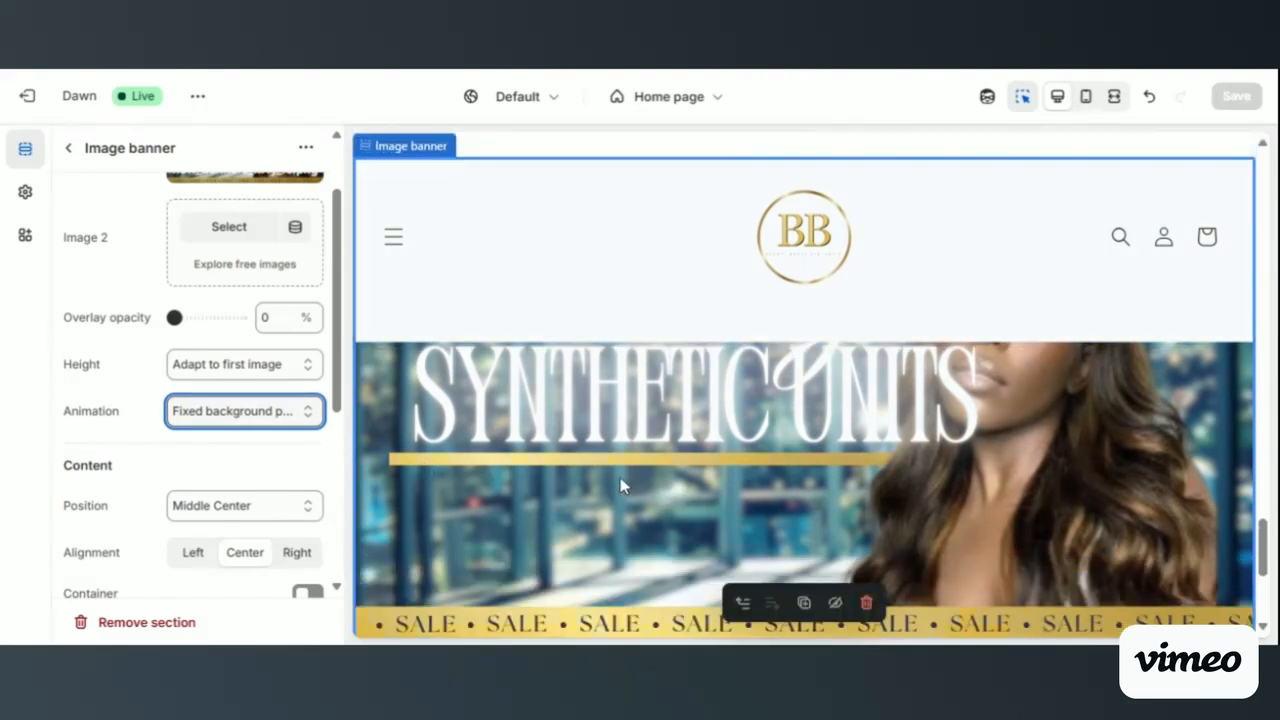
left_click(252, 453)
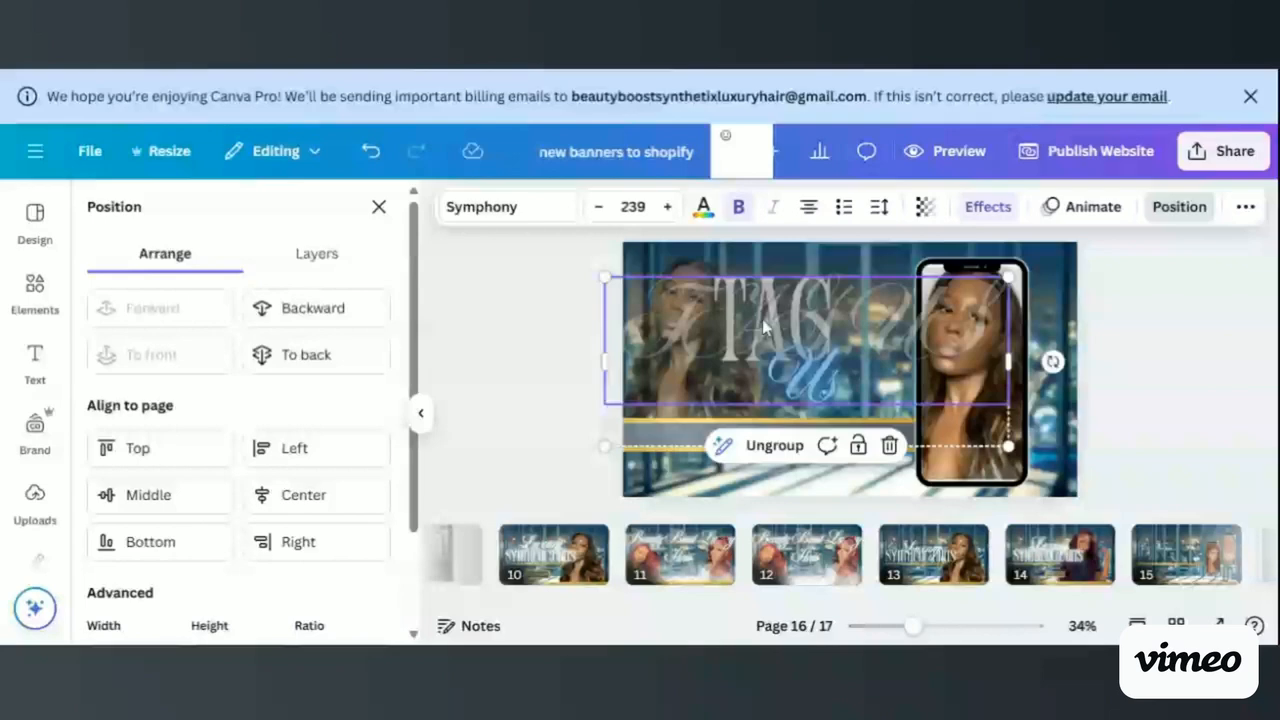
- In the Canva banner design, enlarge the faded script text group on page 16 across the banner and move it backward behind the phone
left_click_drag(1008, 277, 1057, 258)
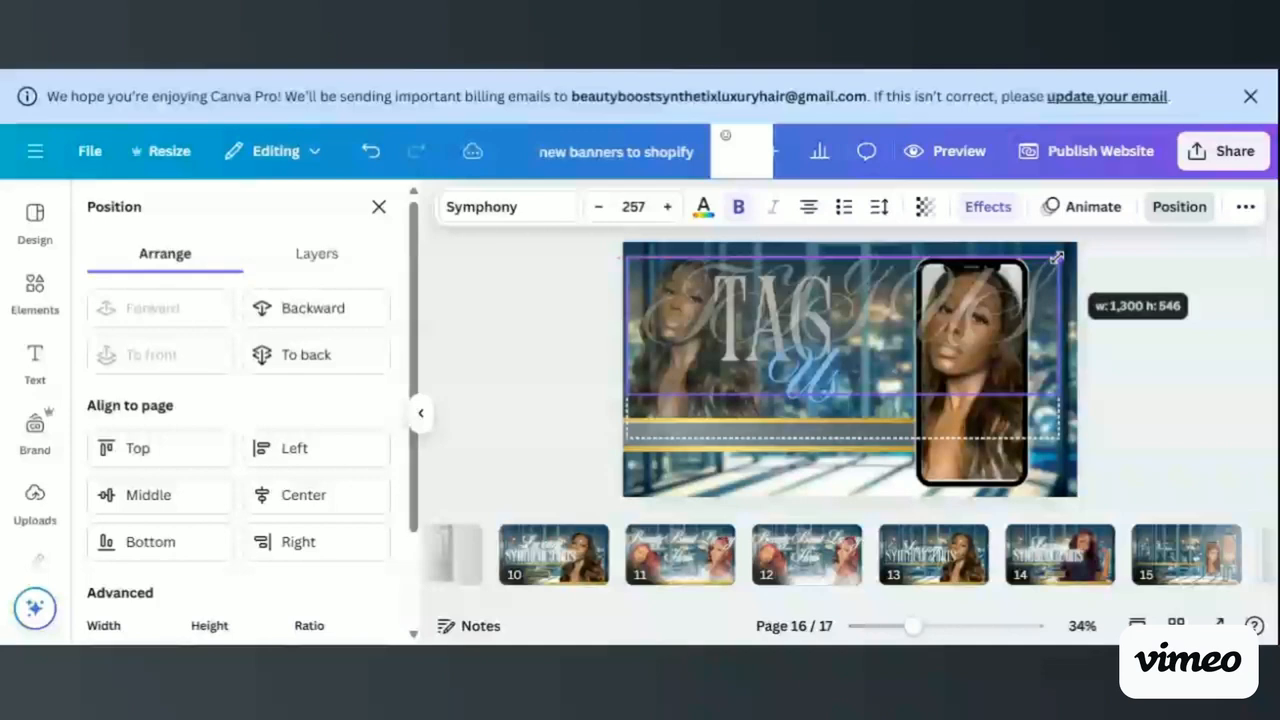
left_click_drag(1057, 258, 1066, 253)
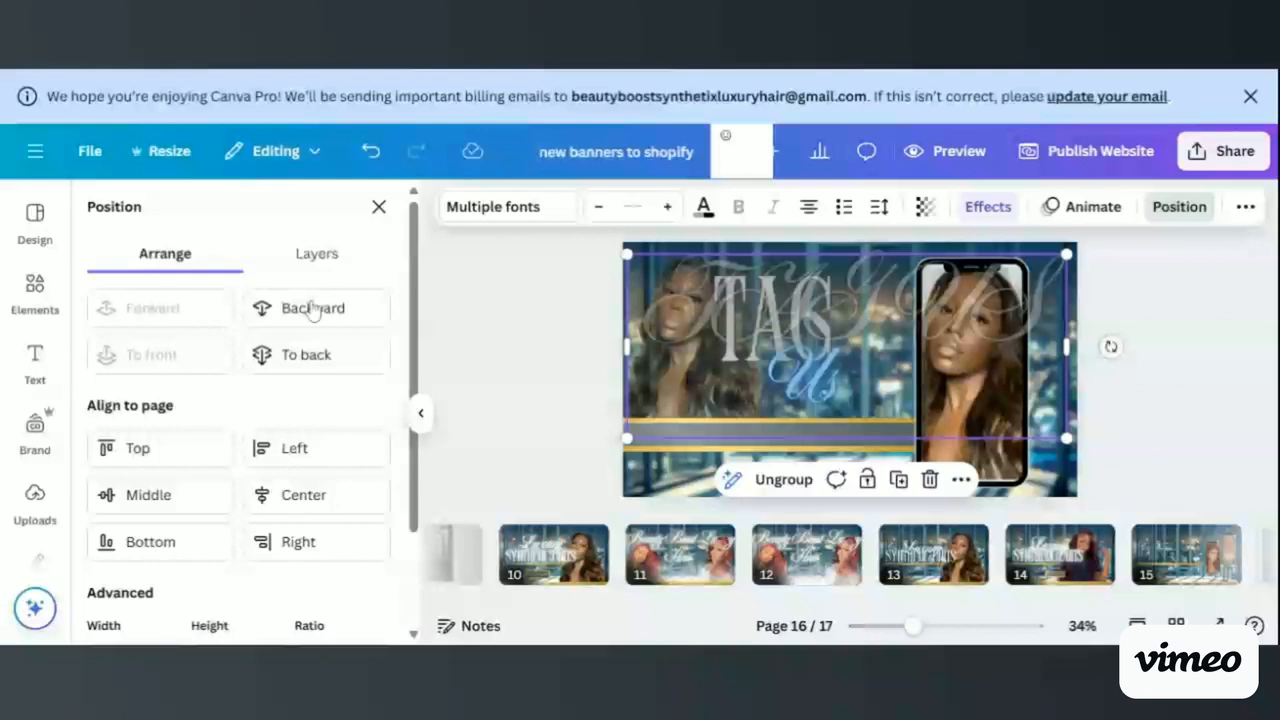
left_click(300, 310)
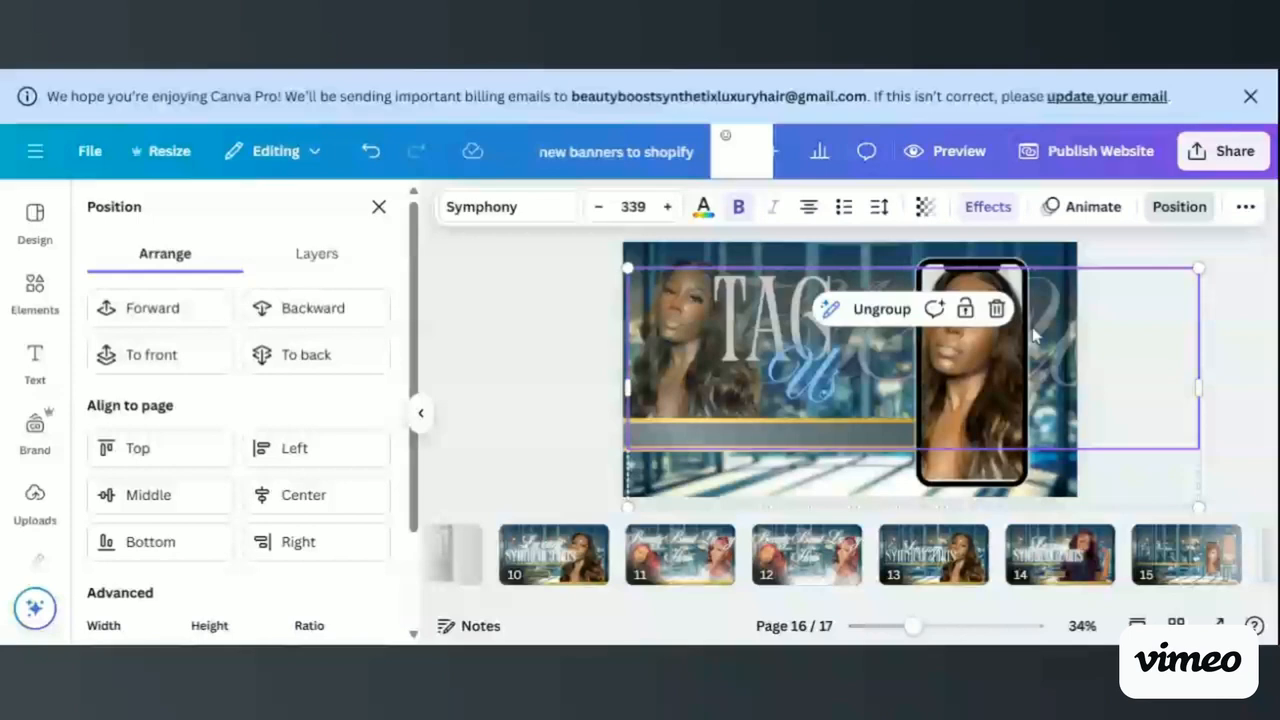
- Reposition the faded script text and narrow and shrink it to about size 262, centred on the banner behind the TAG Us heading
left_click_drag(1035, 335, 987, 333)
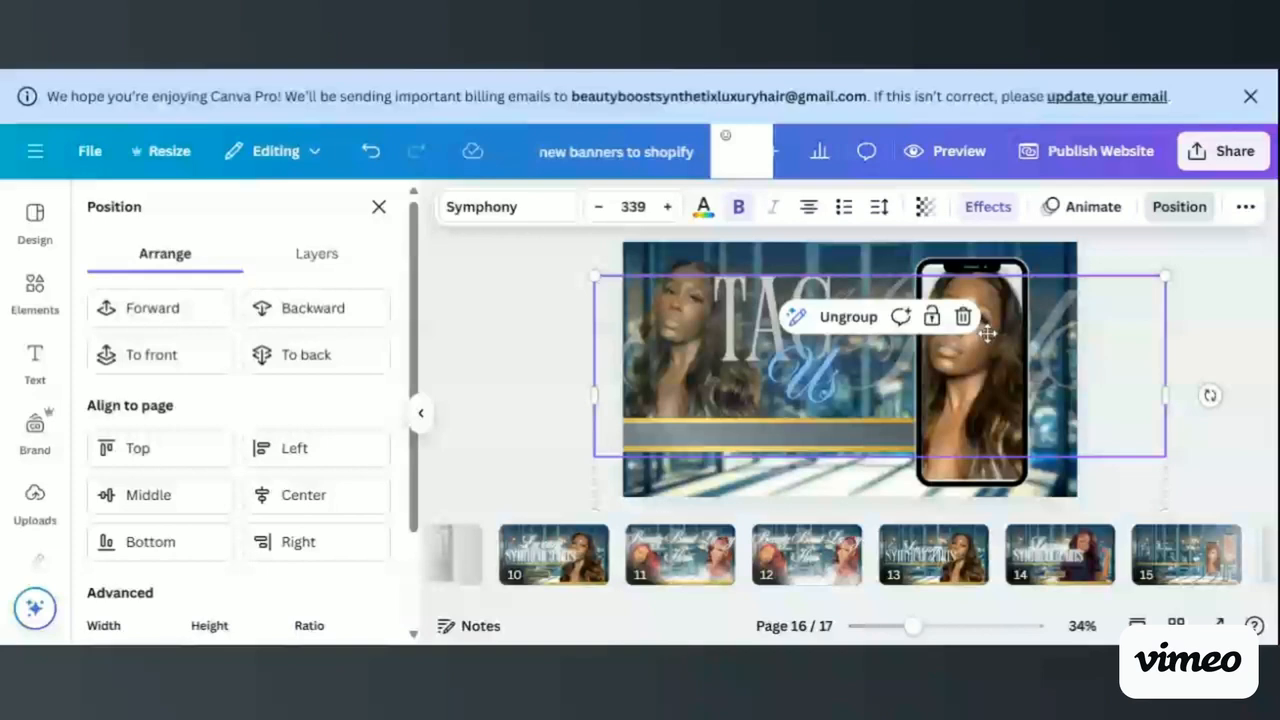
left_click_drag(987, 333, 1047, 341)
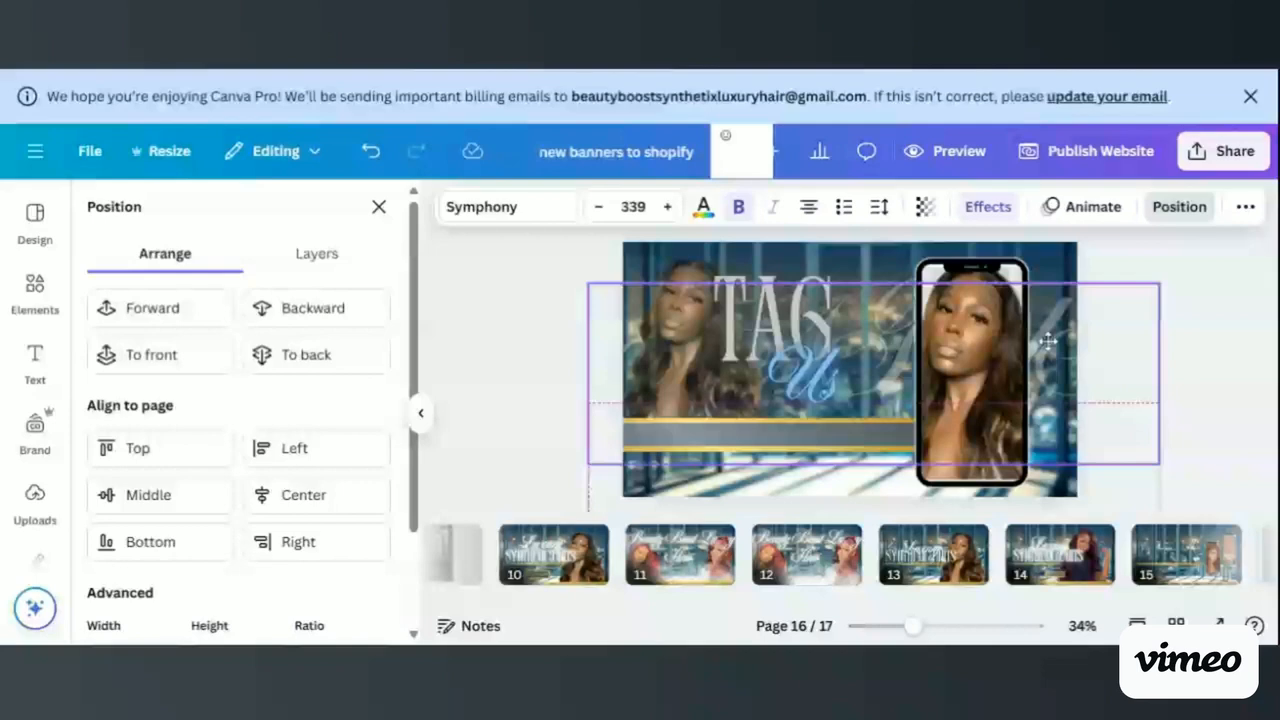
left_click_drag(1047, 341, 1123, 325)
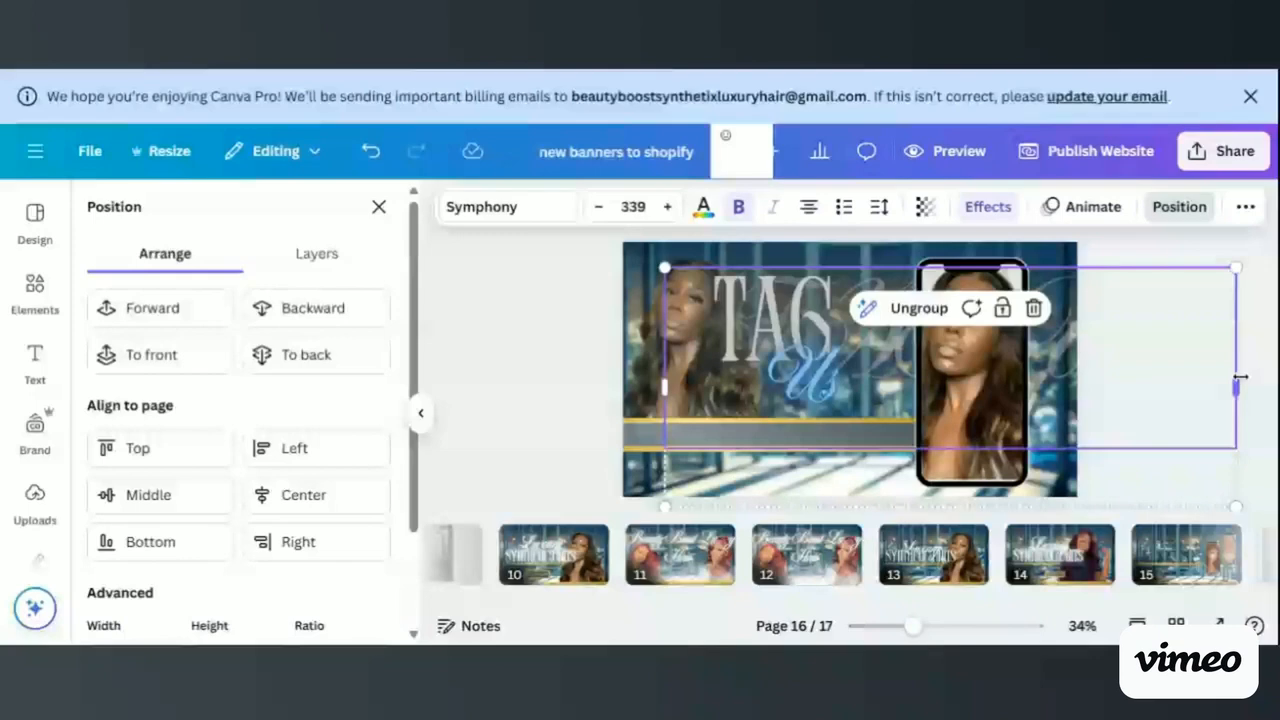
left_click_drag(1240, 377, 925, 345)
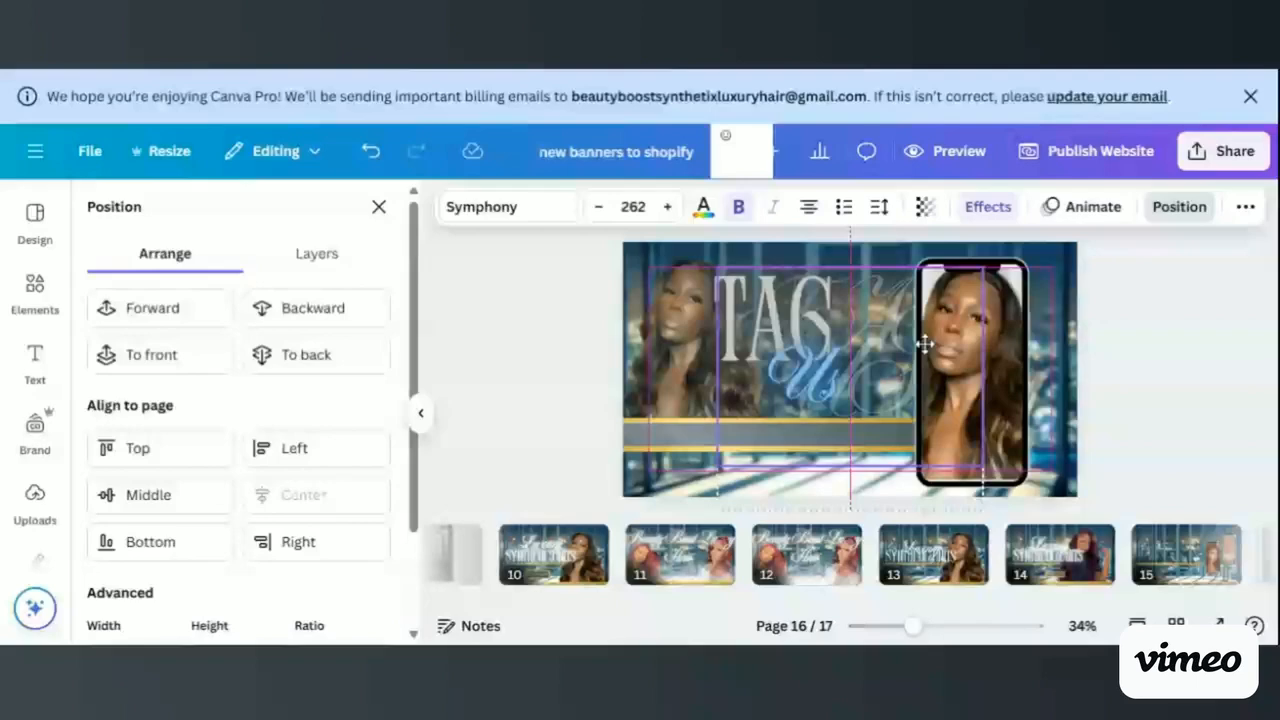
left_click(1190, 311)
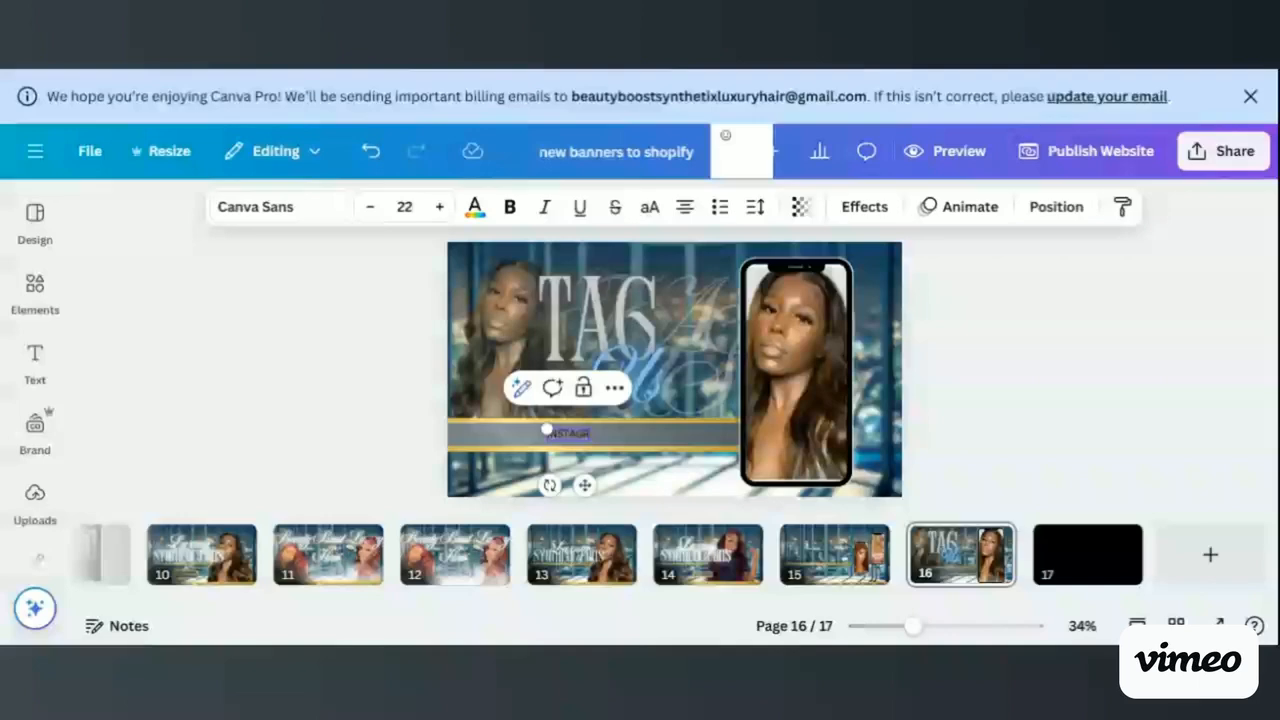
type("AM@BEAUTYBOOS")
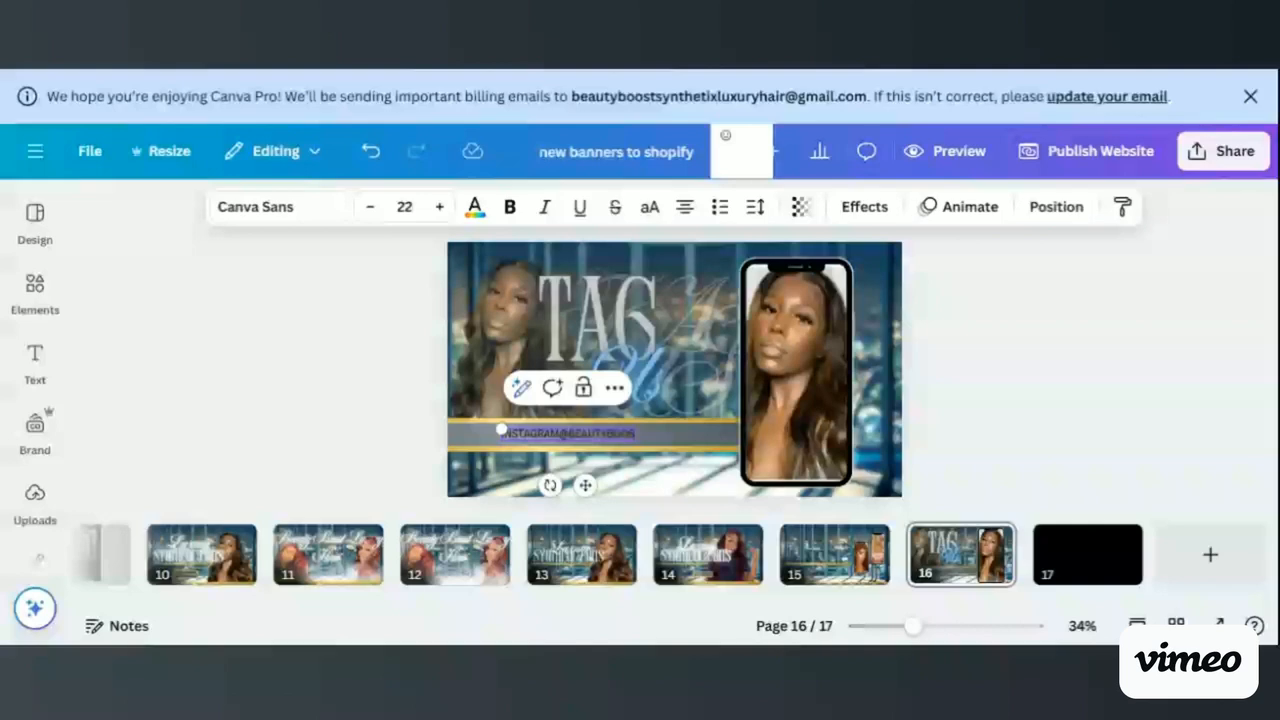
type("TLUXURYHAIR")
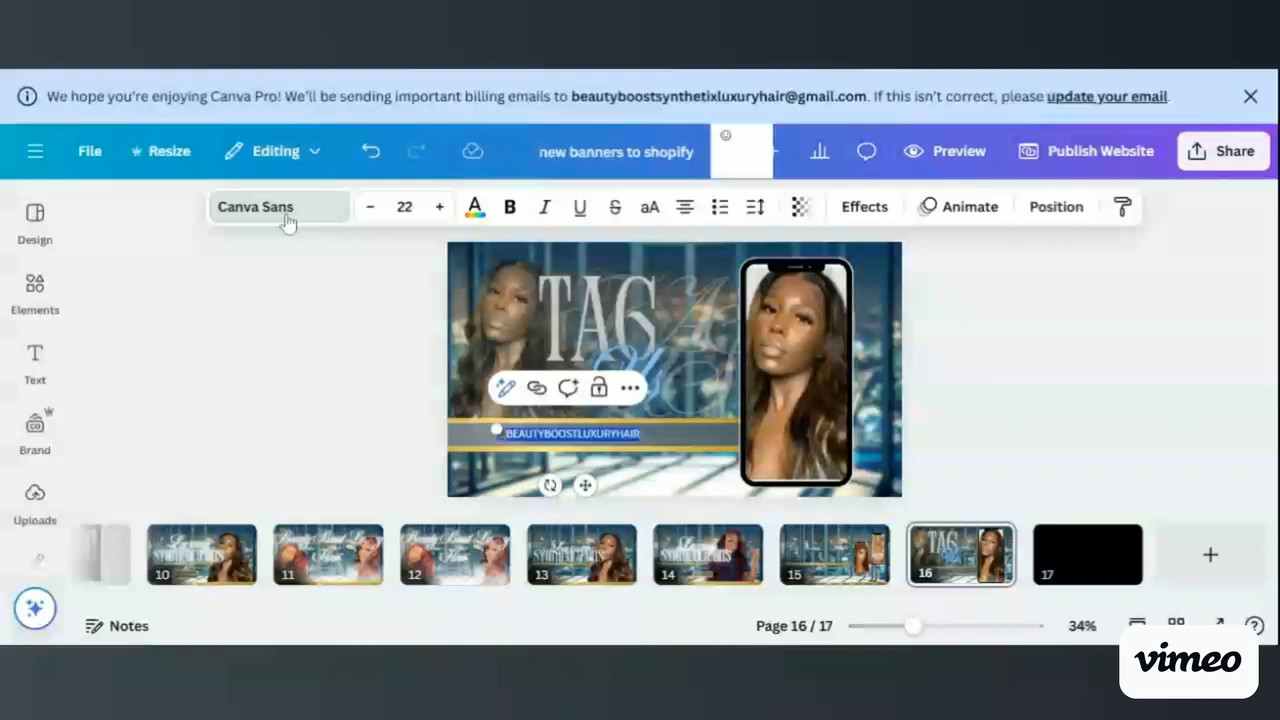
left_click(287, 214)
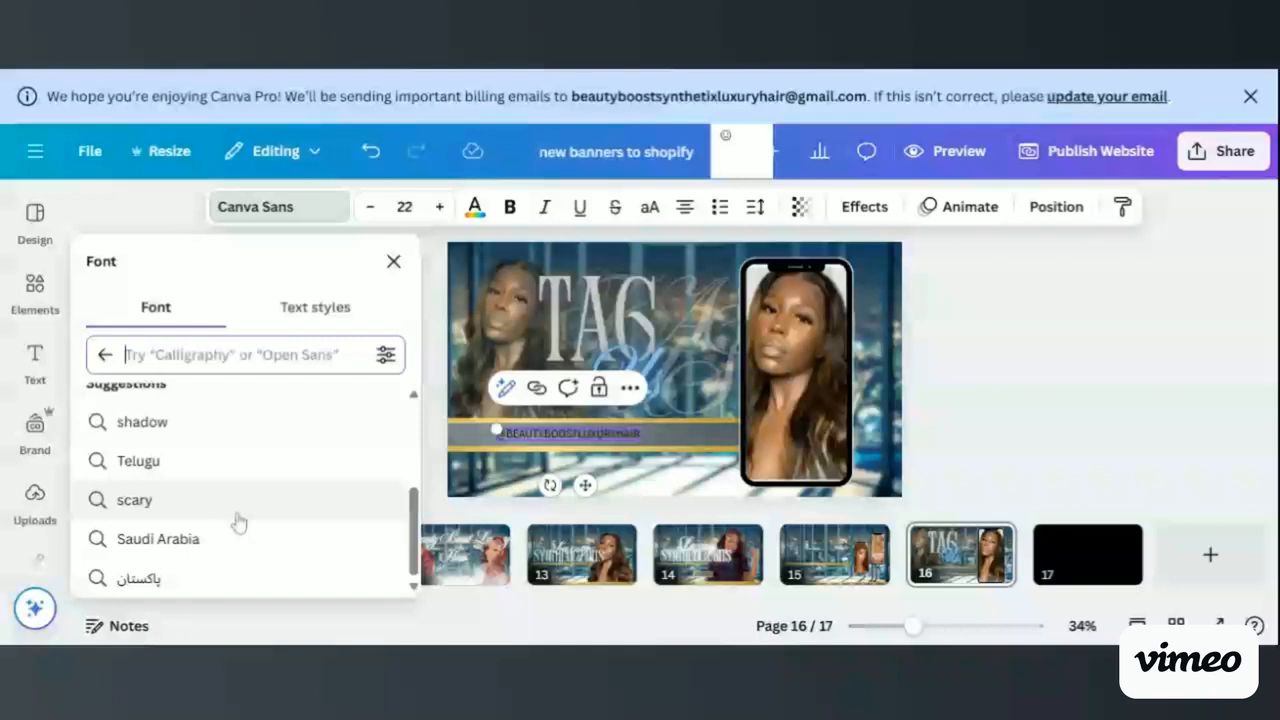
left_click(1058, 388)
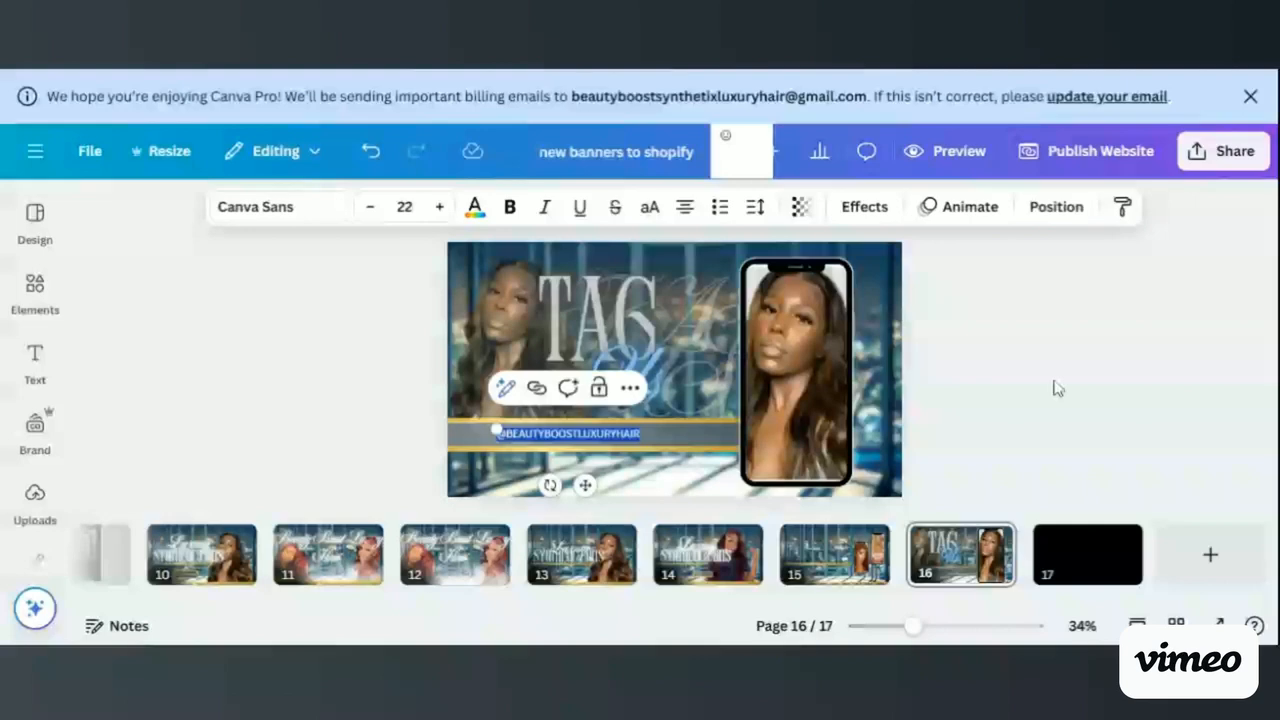
left_click(1058, 388)
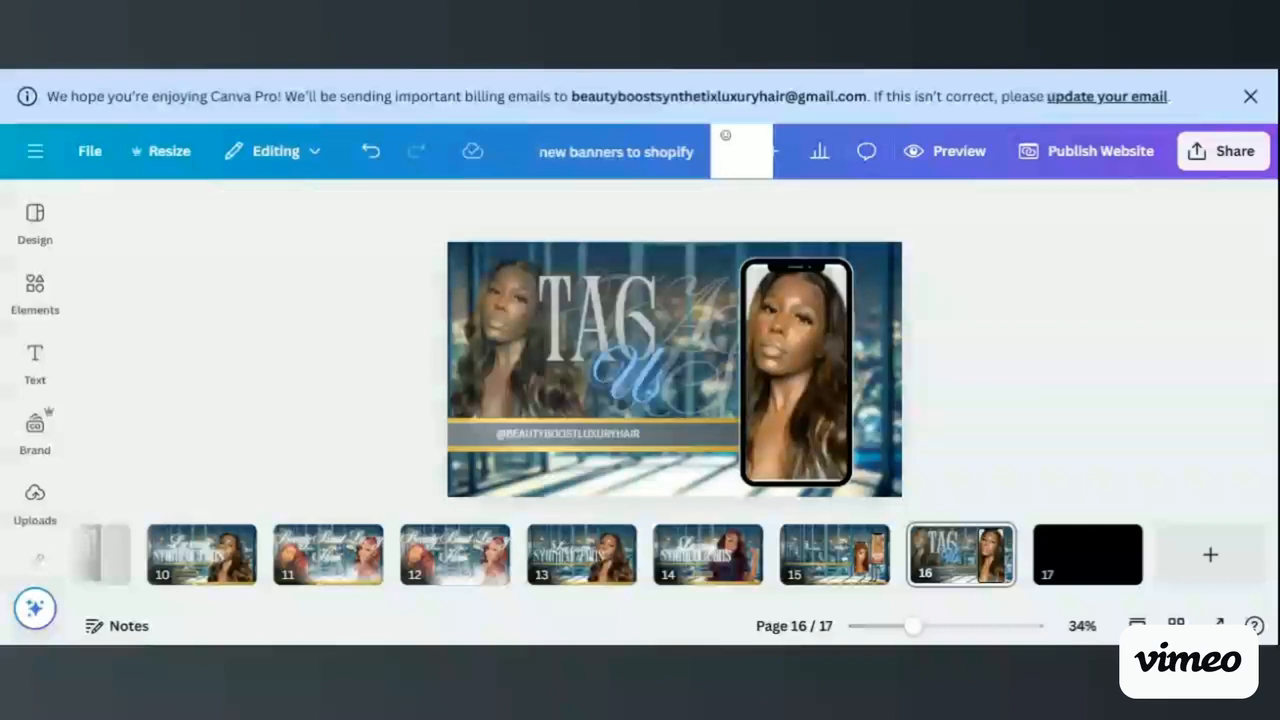